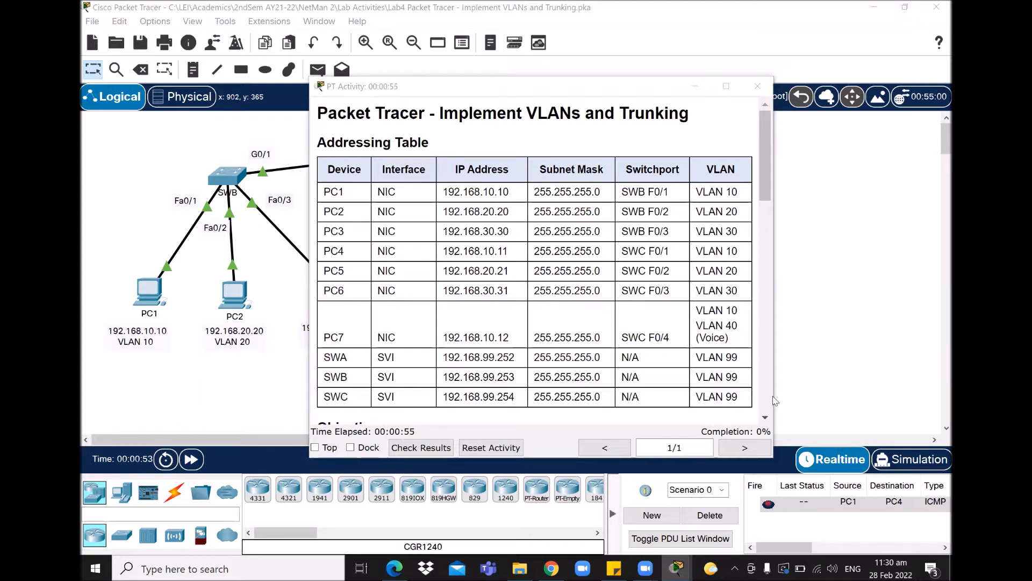
- Fill in the Packet Tracer user profile with the student's name and school e-mail, then confirm the activity reset
{"action": "left_click", "coordinate": [159, 24]}
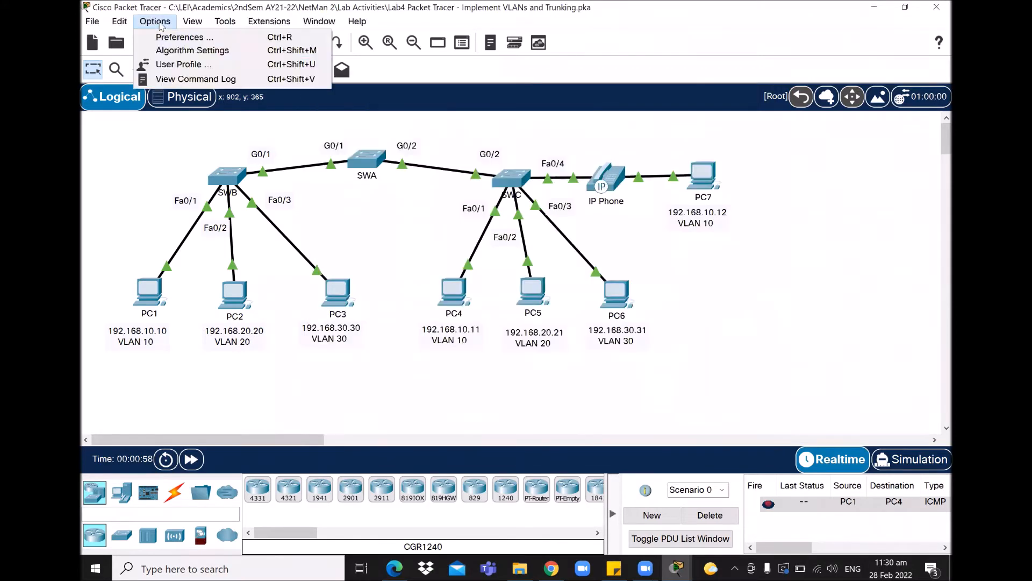
{"action": "left_click", "coordinate": [175, 70]}
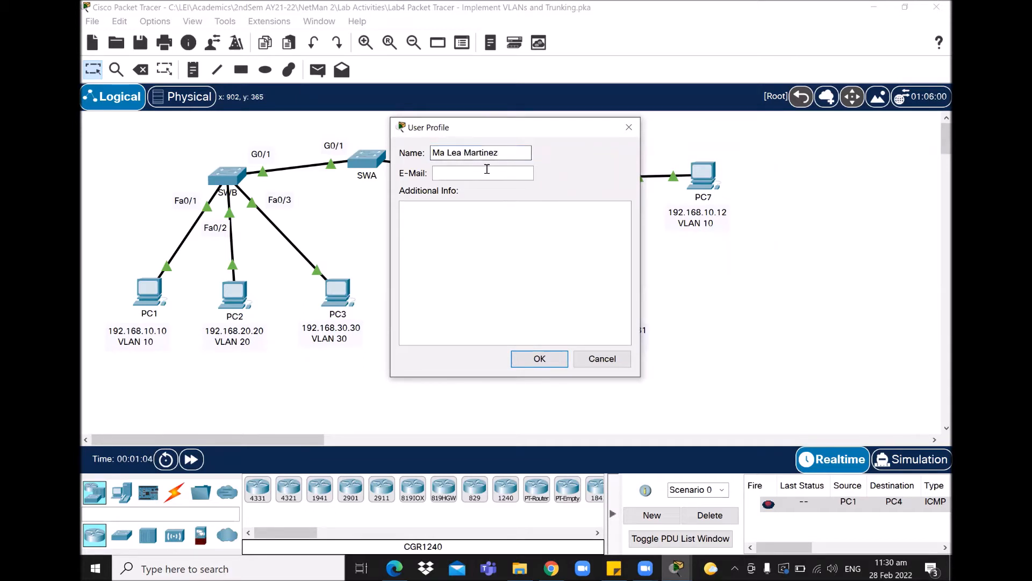
{"action": "left_click", "coordinate": [489, 173]}
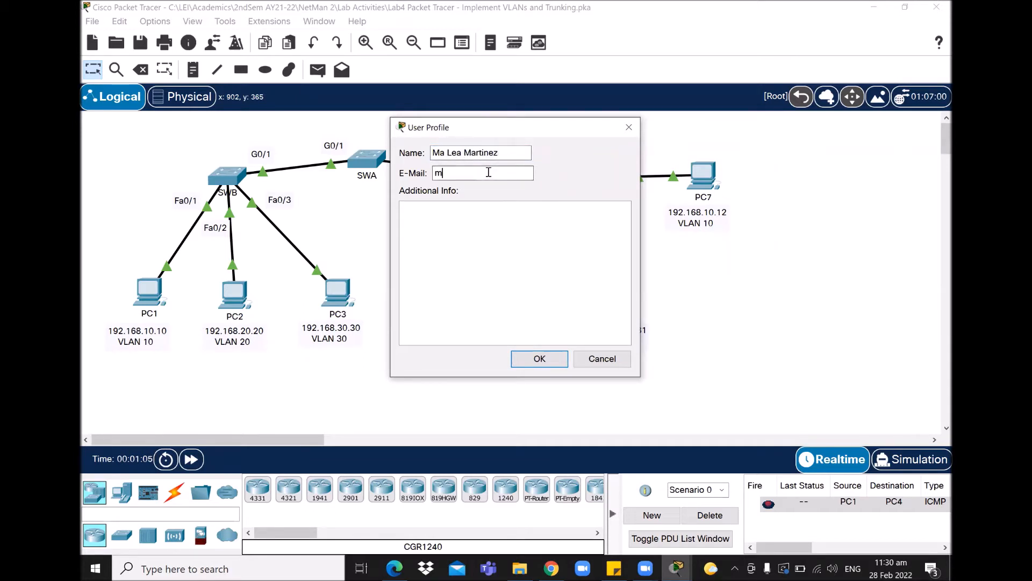
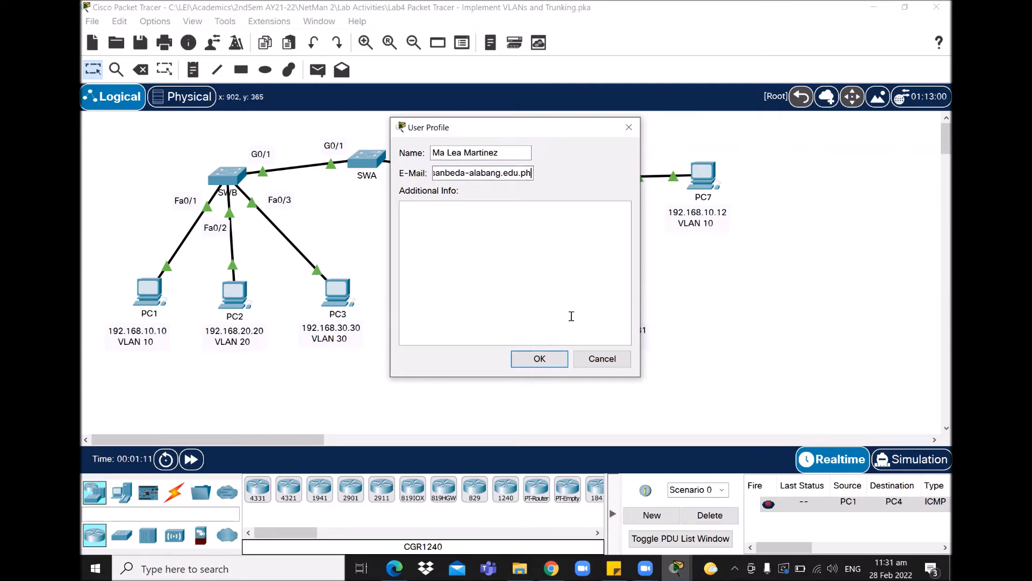
{"action": "left_click", "coordinate": [552, 357]}
{"action": "left_click", "coordinate": [548, 274]}
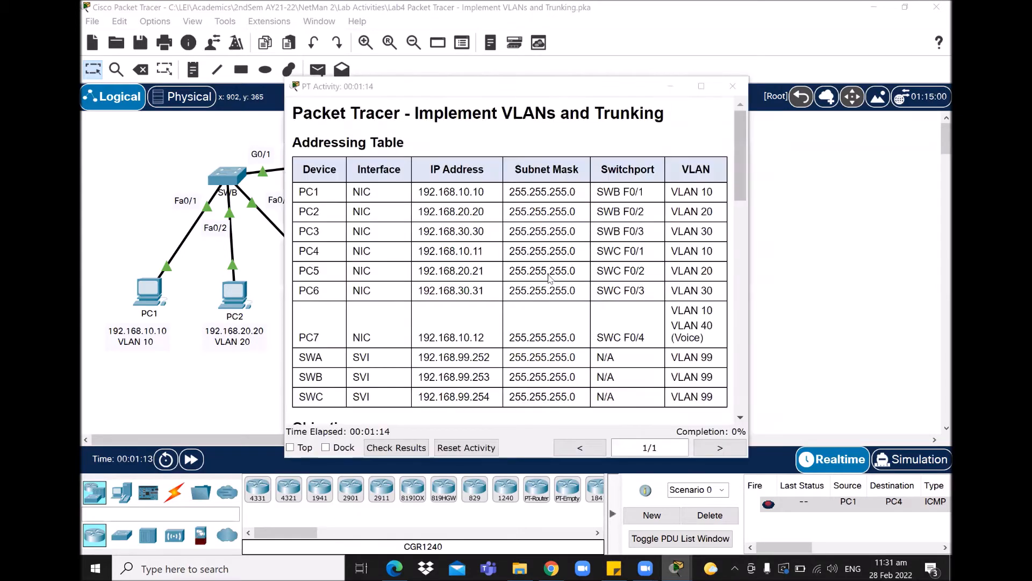
- Restore the activity instructions window and arrange it as a tall, narrow panel on the right of the topology
{"action": "left_click_drag", "start_coordinate": [506, 90], "coordinate": [689, 102]}
{"action": "left_click", "coordinate": [395, 391]}
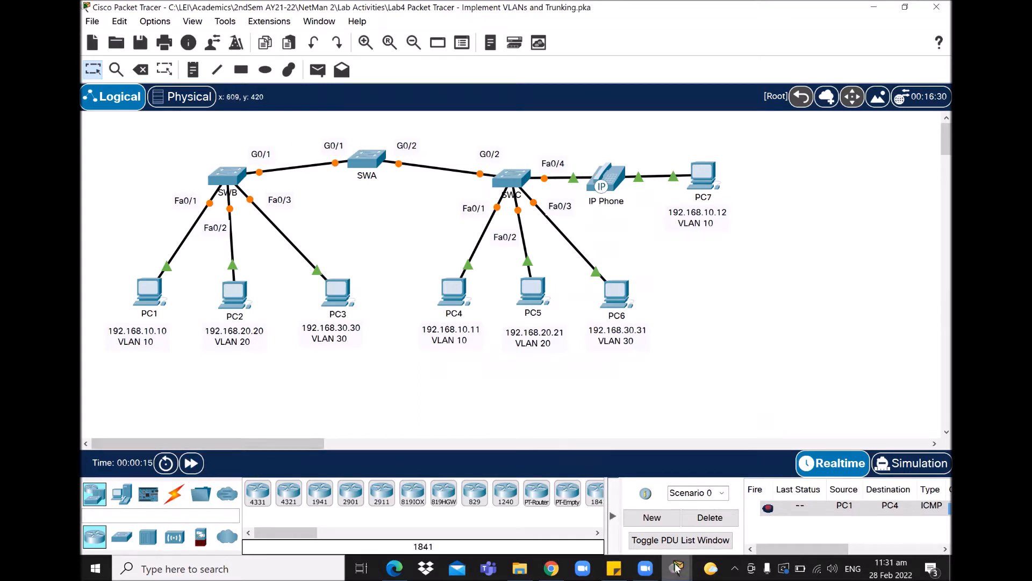
{"action": "mouse_move", "coordinate": [677, 568]}
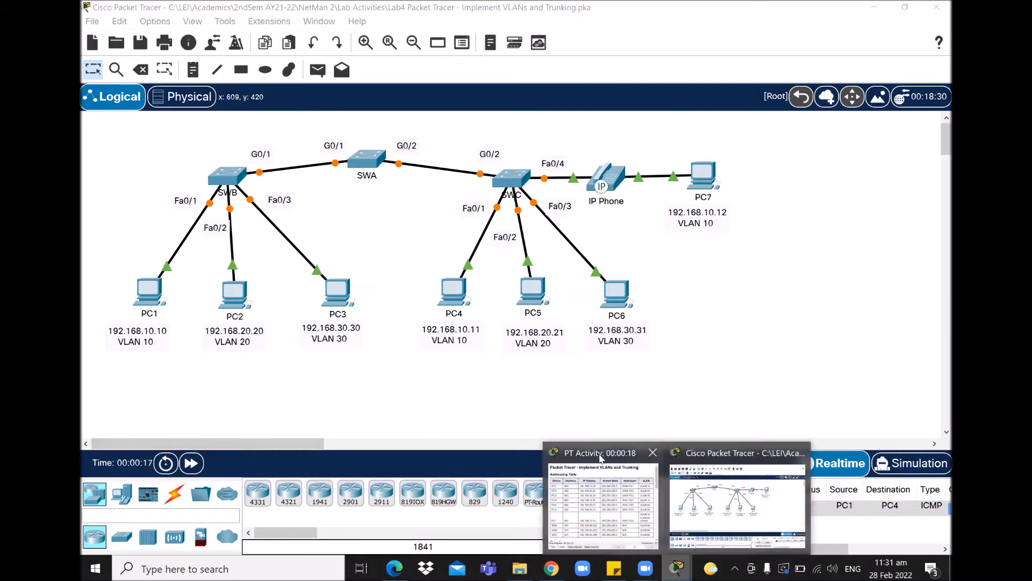
{"action": "left_click", "coordinate": [635, 483]}
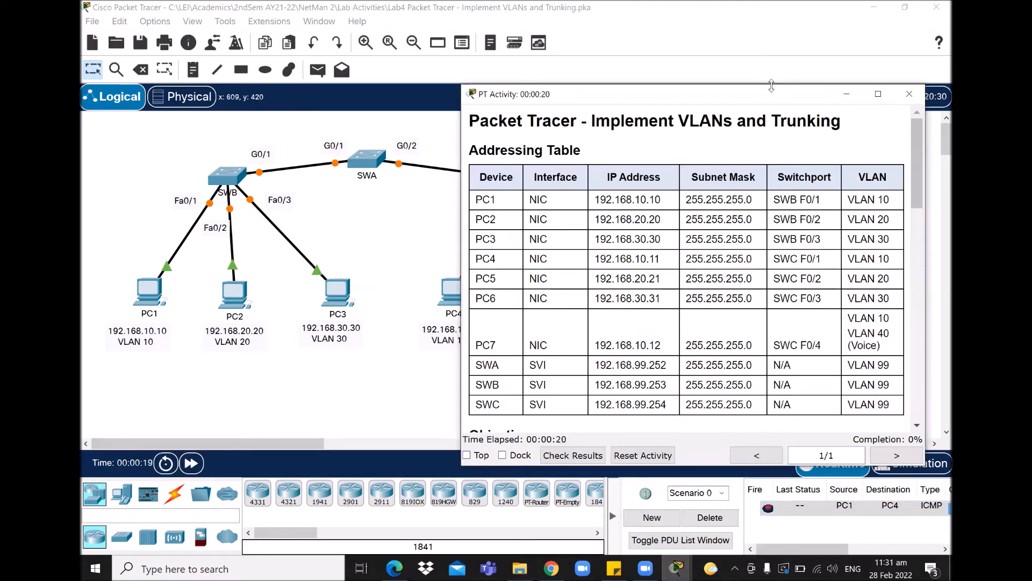
{"action": "left_click_drag", "start_coordinate": [772, 86], "coordinate": [772, 5]}
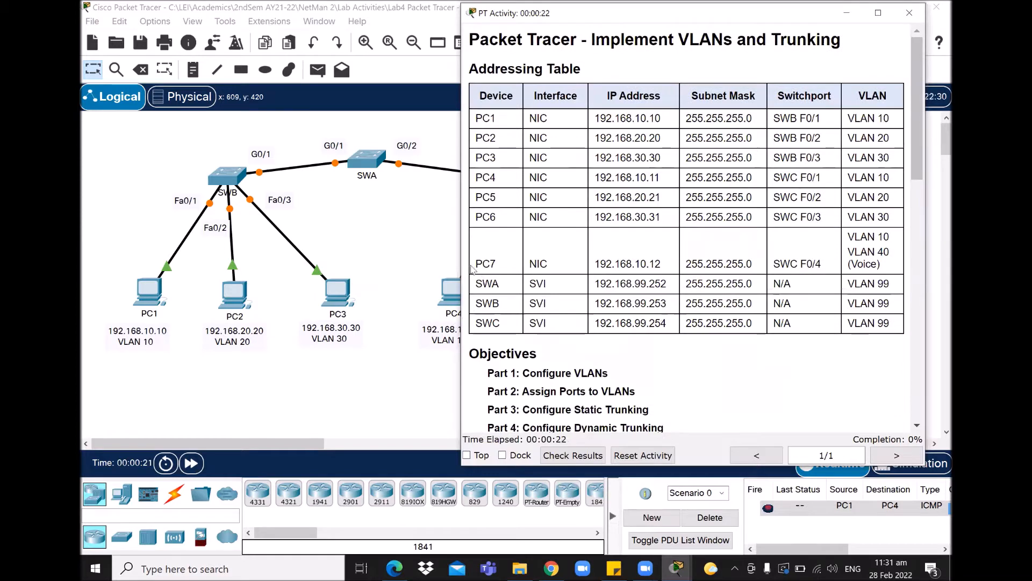
{"action": "left_click_drag", "start_coordinate": [457, 260], "coordinate": [521, 259]}
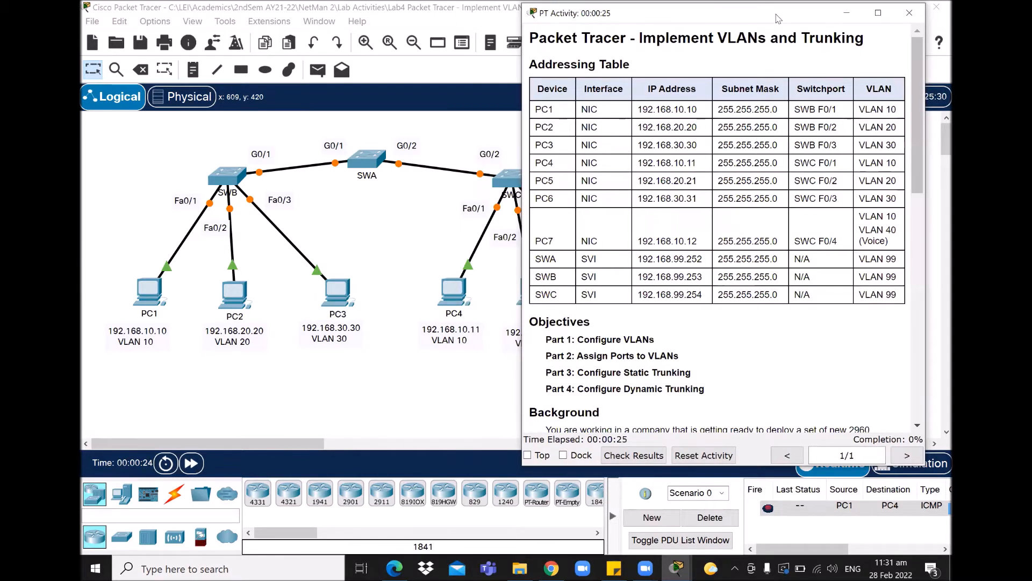
{"action": "left_click_drag", "start_coordinate": [776, 19], "coordinate": [800, 17]}
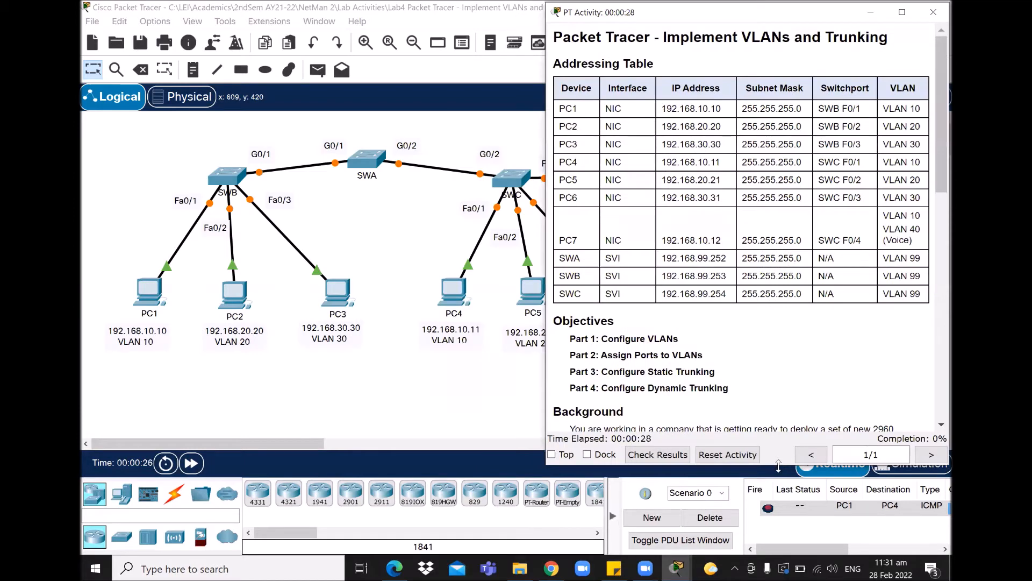
{"action": "left_click_drag", "start_coordinate": [779, 466], "coordinate": [778, 552]}
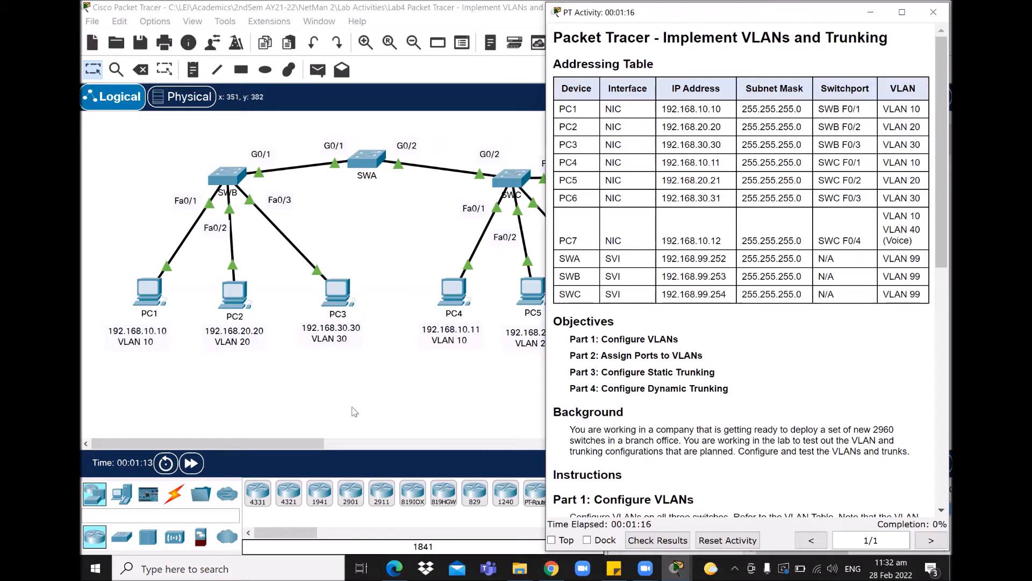
- Scroll the activity instructions to Part 1's VLAN Table listing VLANs 10, 20, 30, 40, 99 and 100
{"action": "left_click", "coordinate": [404, 405]}
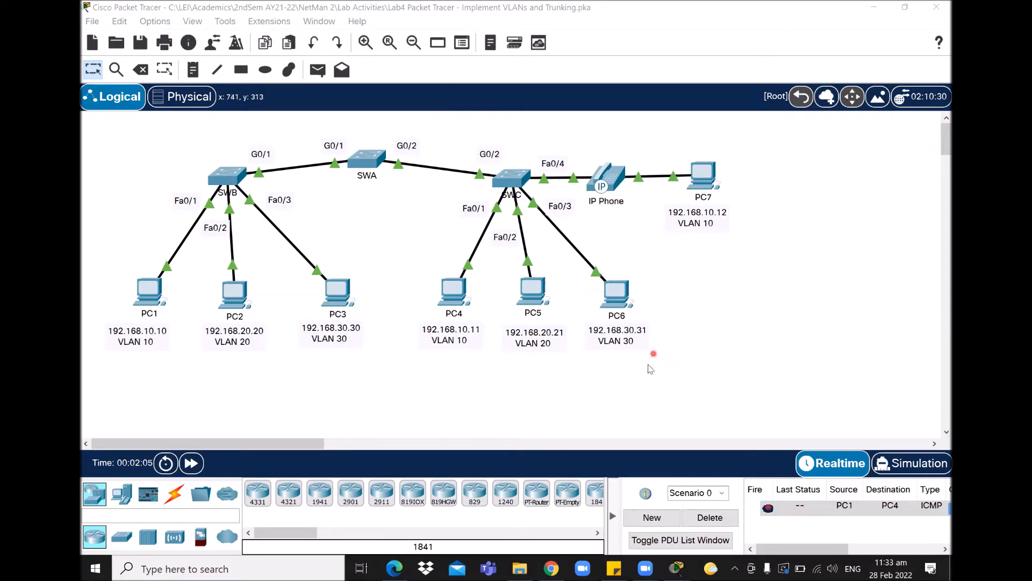
{"action": "mouse_move", "coordinate": [677, 568]}
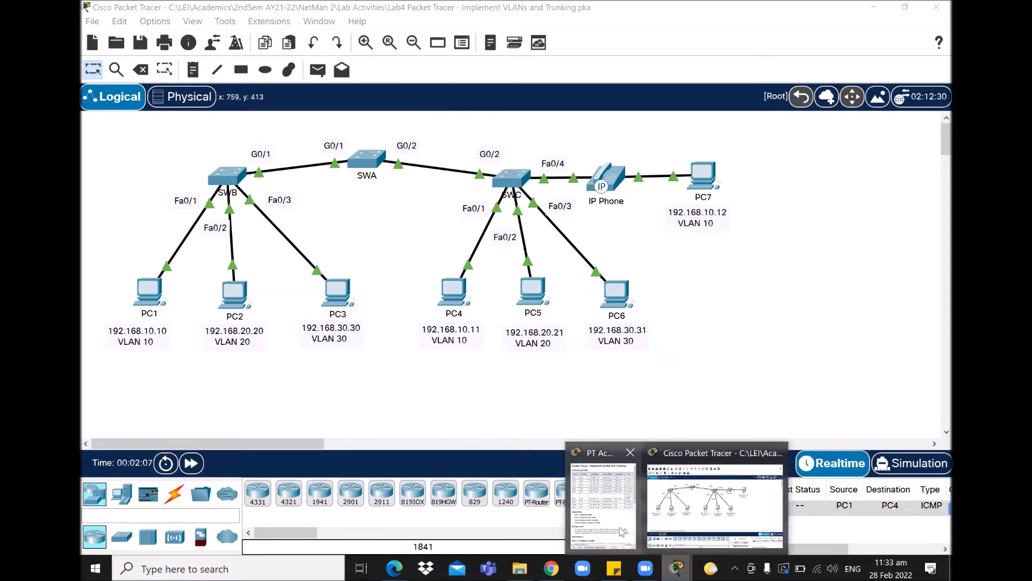
{"action": "left_click", "coordinate": [623, 532]}
{"action": "left_click_drag", "start_coordinate": [936, 172], "coordinate": [936, 353]}
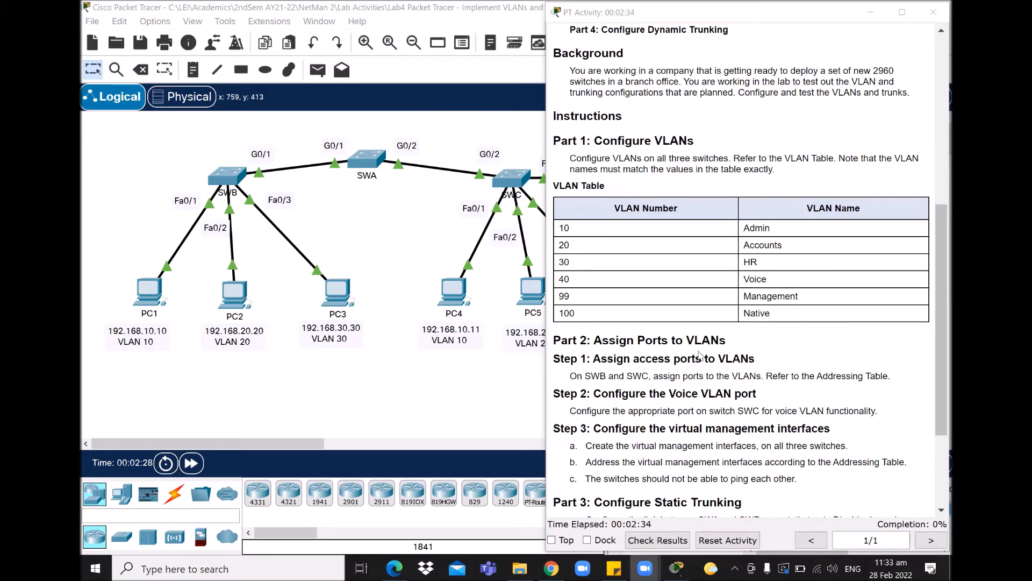
{"action": "left_click", "coordinate": [372, 166]}
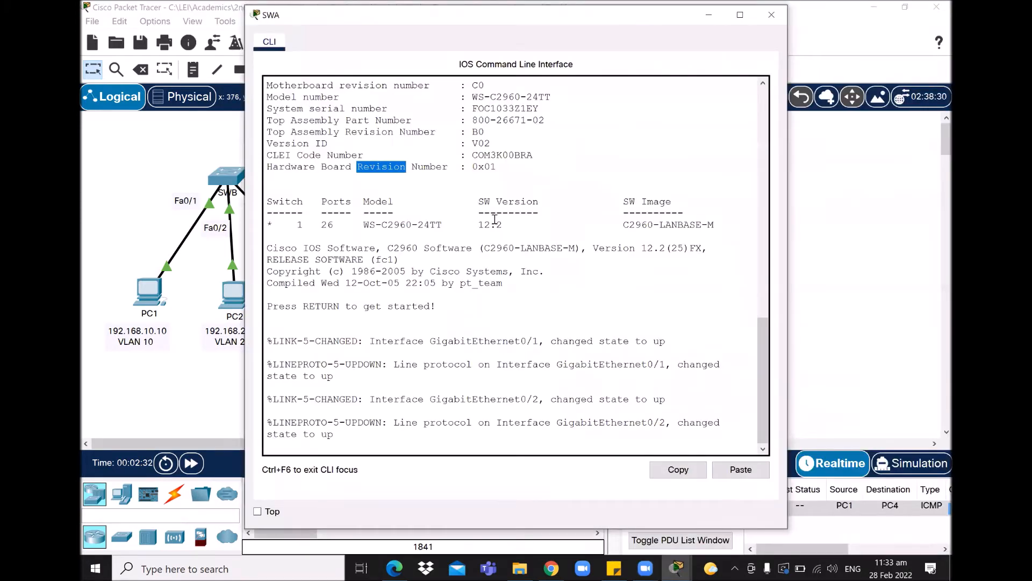
- Place SWA's console window on the left with the narrowed instructions window beside it
{"action": "left_click", "coordinate": [495, 219]}
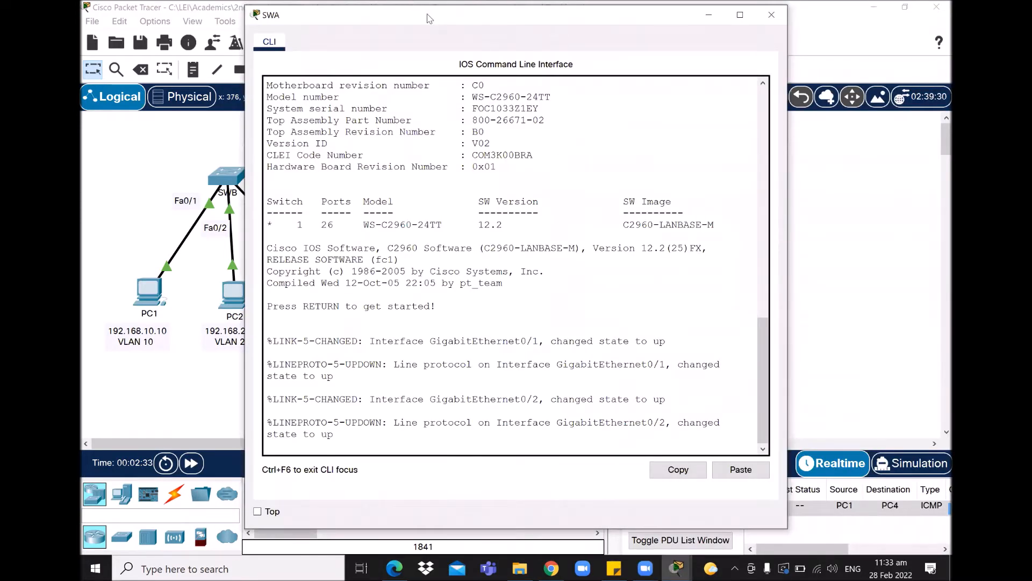
{"action": "left_click_drag", "start_coordinate": [429, 19], "coordinate": [262, 15]}
{"action": "mouse_move", "coordinate": [677, 568]}
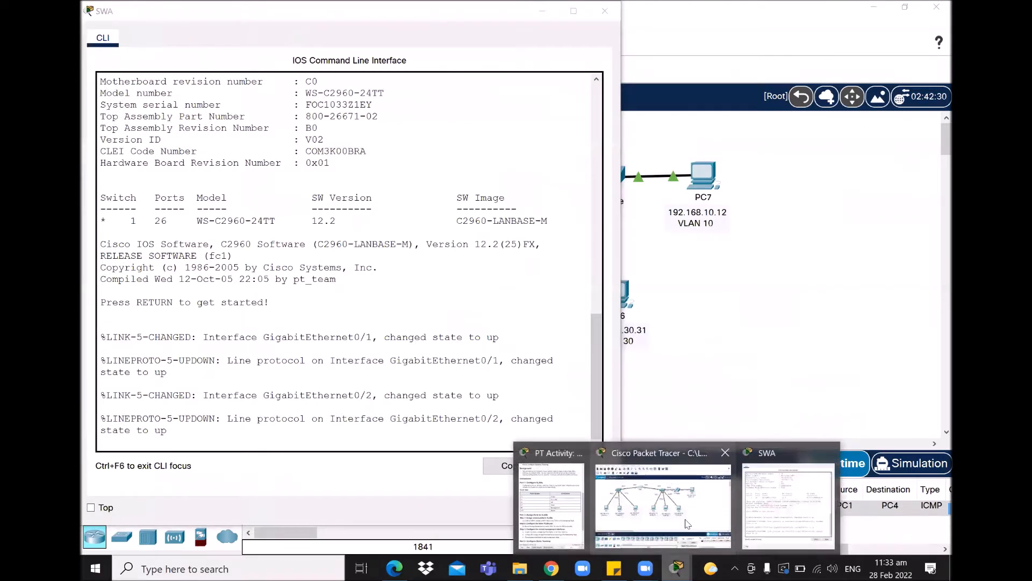
{"action": "left_click", "coordinate": [554, 495]}
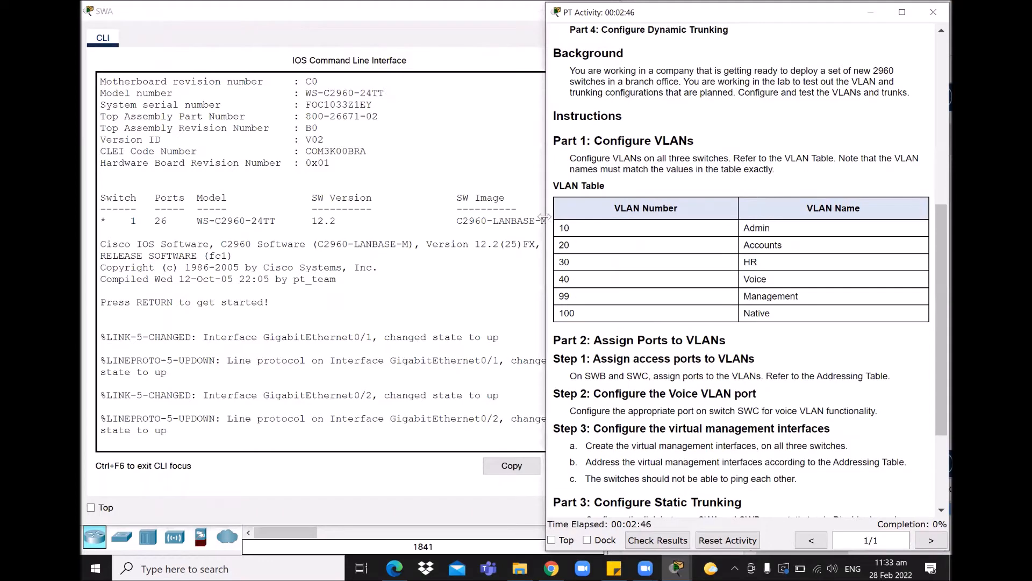
{"action": "left_click_drag", "start_coordinate": [545, 216], "coordinate": [600, 218]}
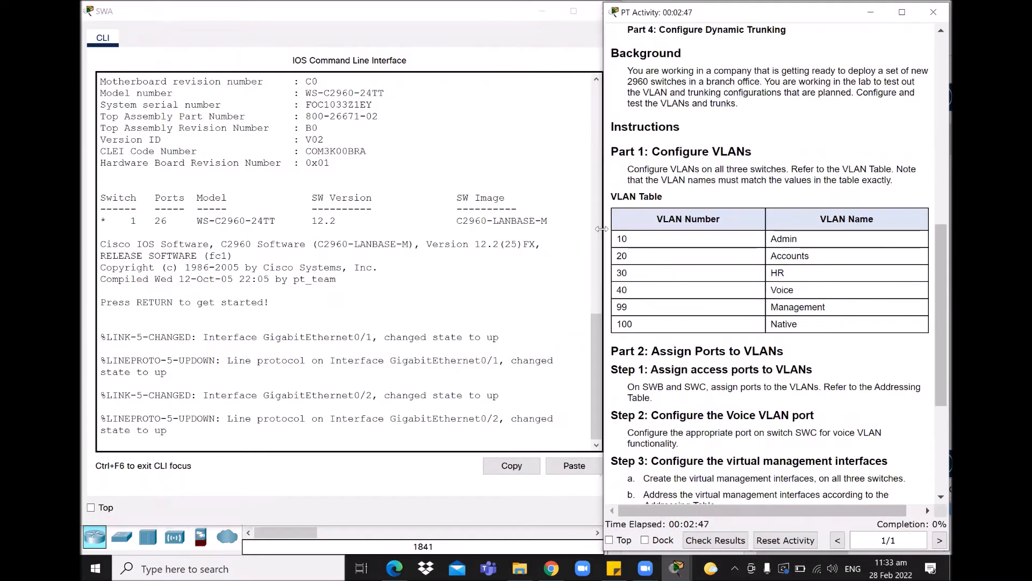
{"action": "left_click", "coordinate": [532, 280]}
- On SWA, enter global configuration mode with en and conf ter, then begin typing vlan 10
{"action": "key", "text": "Return"}
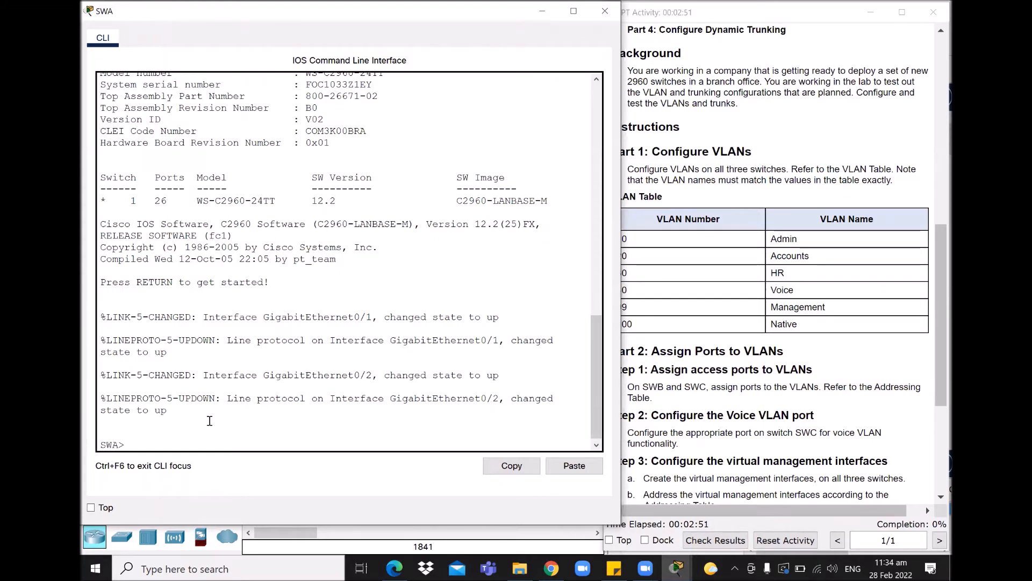
{"action": "type", "text": "en"}
{"action": "key", "text": "Return"}
{"action": "type", "text": "conf ter"}
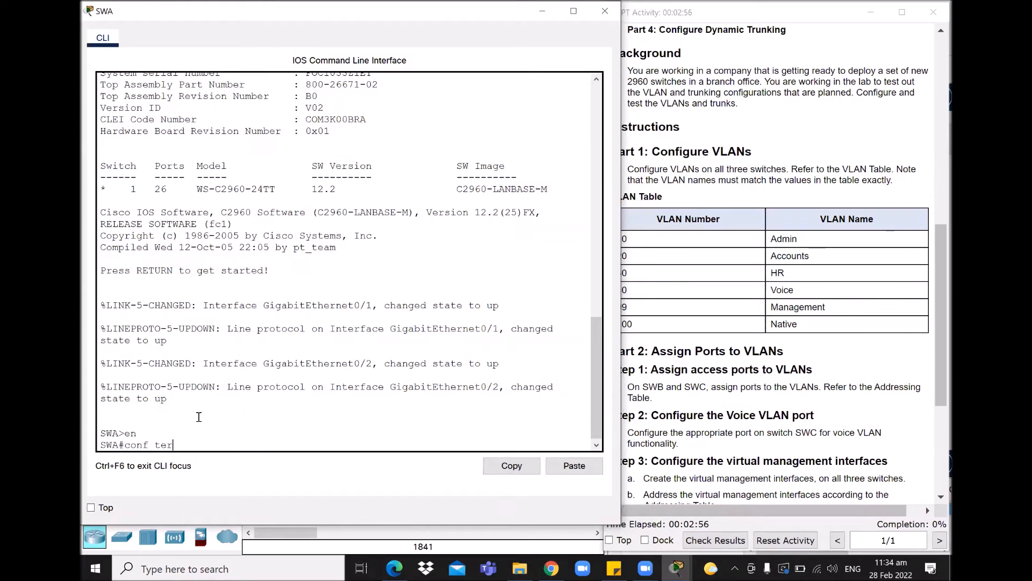
{"action": "key", "text": "Return"}
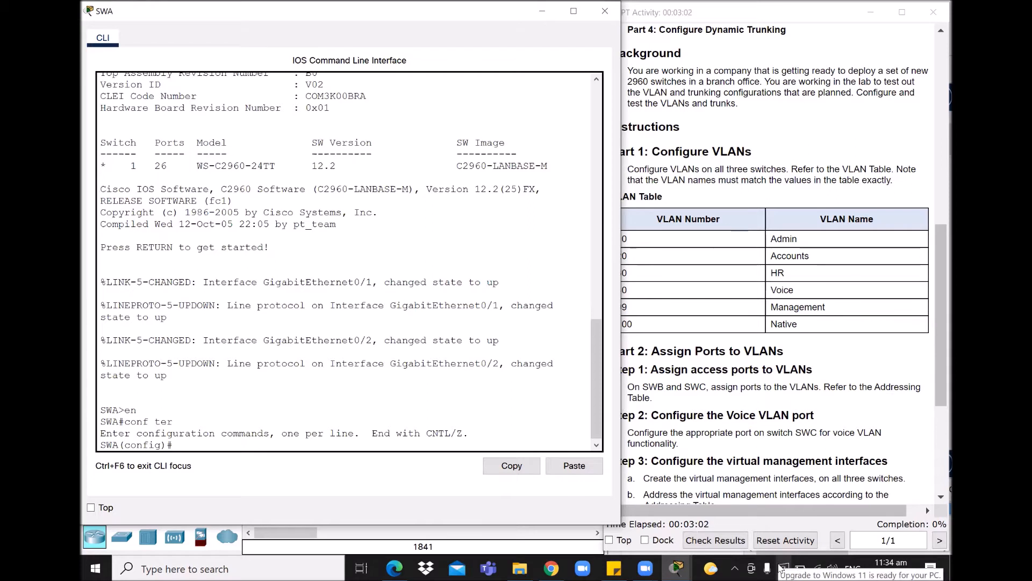
{"action": "type", "text": "vlan"}
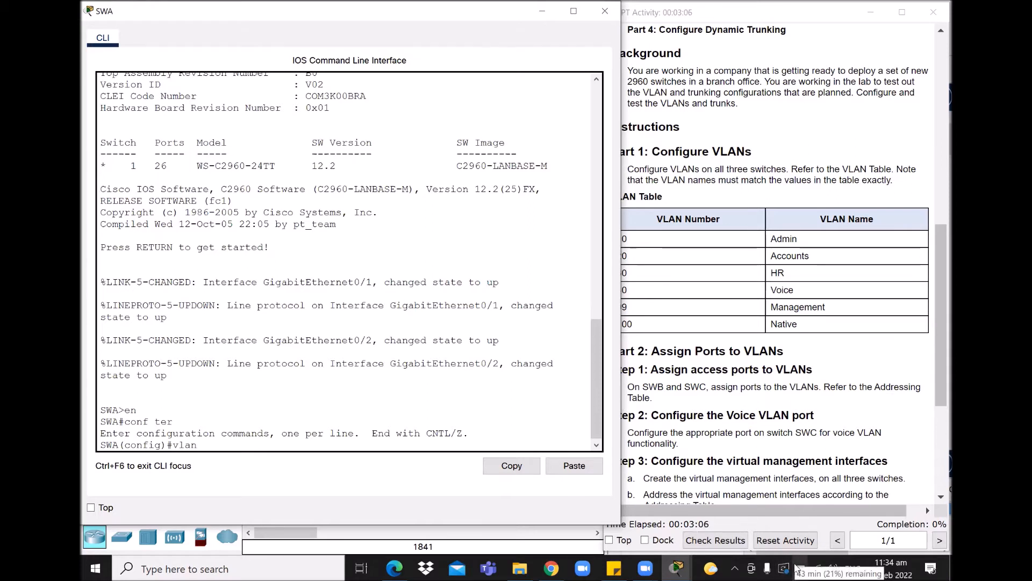
{"action": "type", "text": " 10"}
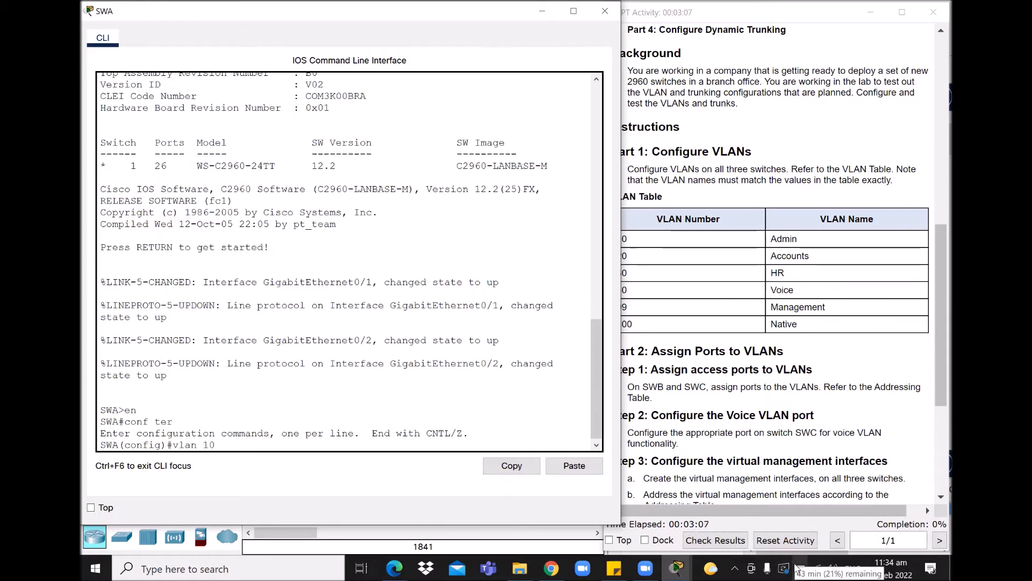
- On SWA, create VLANs 10 Admin, 20 Accounts and 30 HR
{"action": "left_click", "coordinate": [740, 15]}
{"action": "left_click_drag", "start_coordinate": [740, 15], "coordinate": [762, 17]}
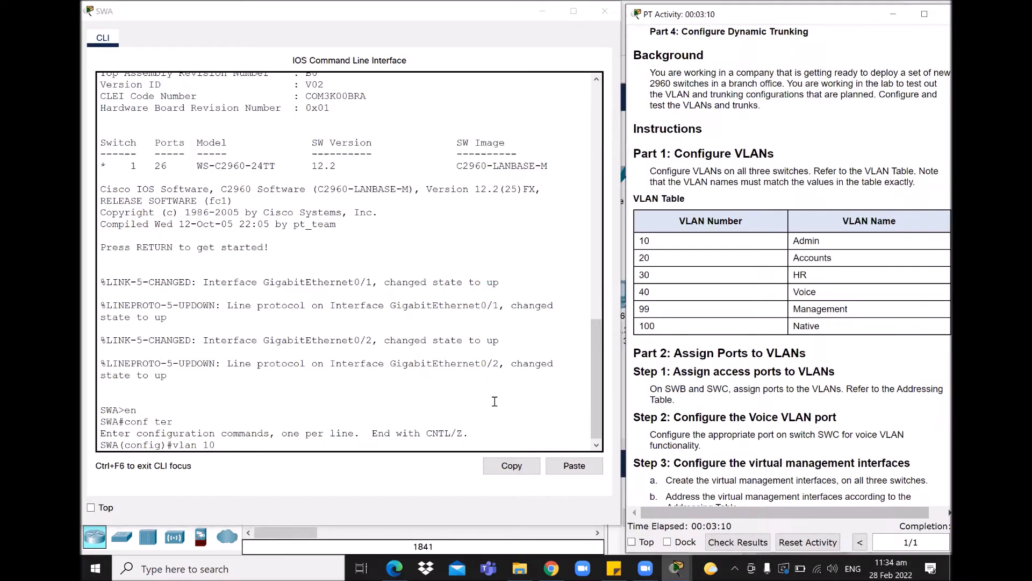
{"action": "left_click", "coordinate": [230, 448]}
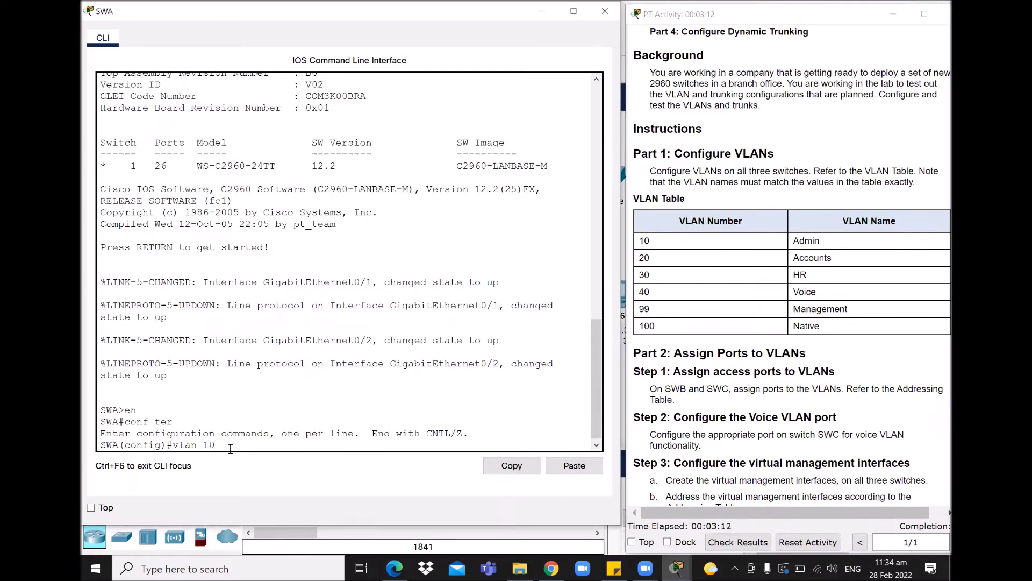
{"action": "key", "text": "Return"}
{"action": "type", "text": "name Admin"}
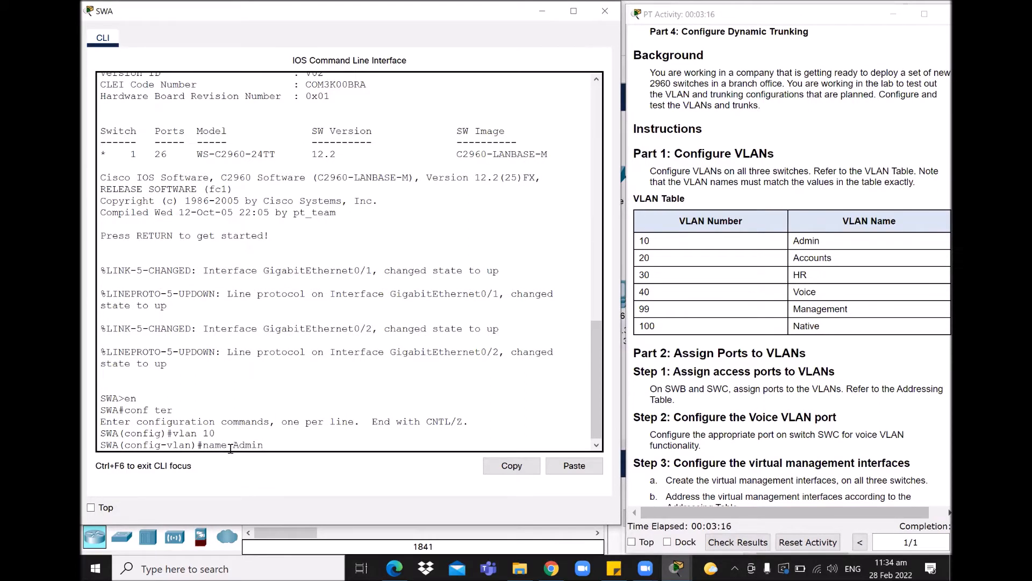
{"action": "key", "text": "Return"}
{"action": "type", "text": "vlan 20"}
{"action": "key", "text": "Return"}
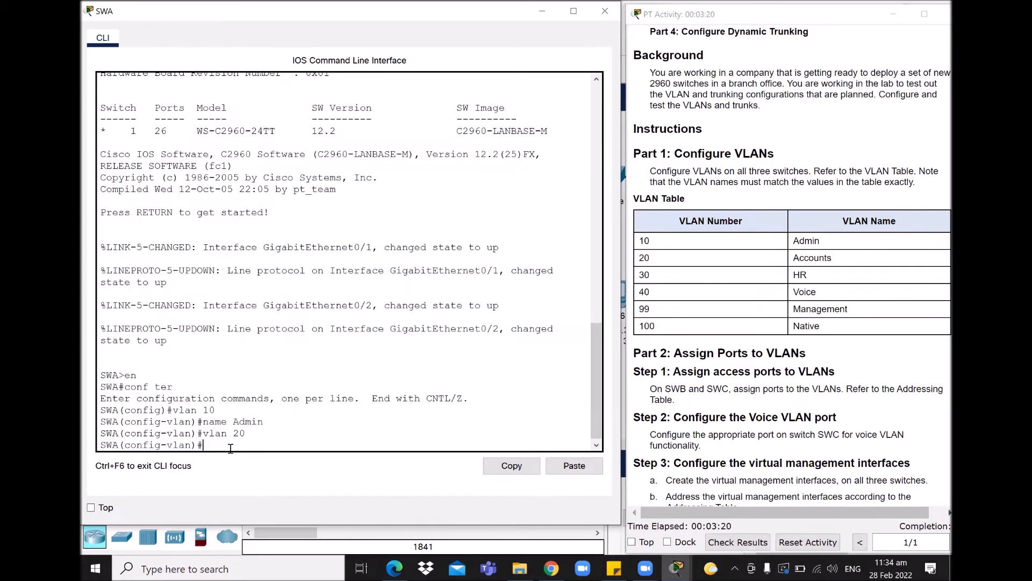
{"action": "type", "text": "name Accounts"}
{"action": "key", "text": "Return"}
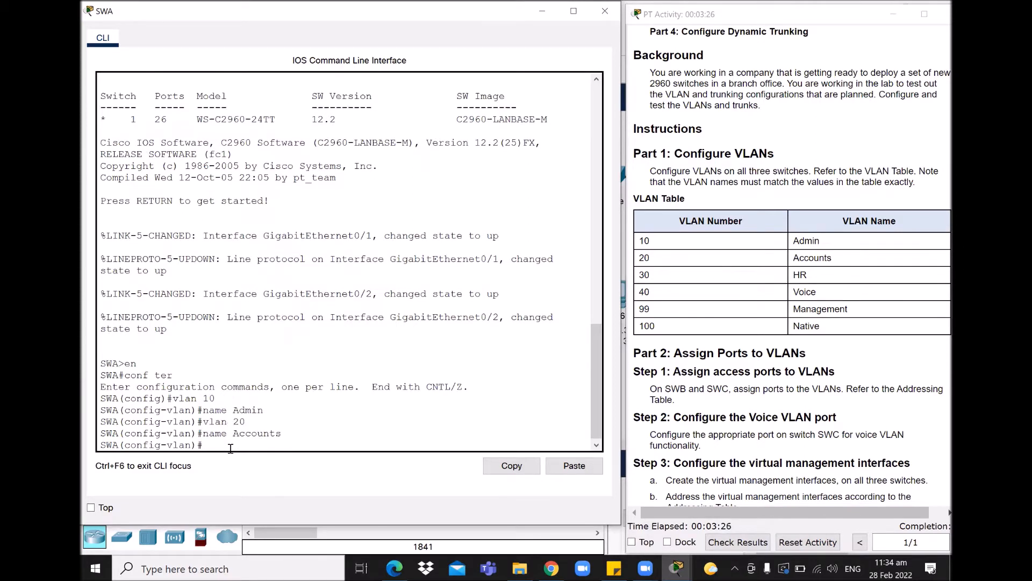
{"action": "type", "text": "vlan 30"}
{"action": "key", "text": "Return"}
{"action": "type", "text": "na"}
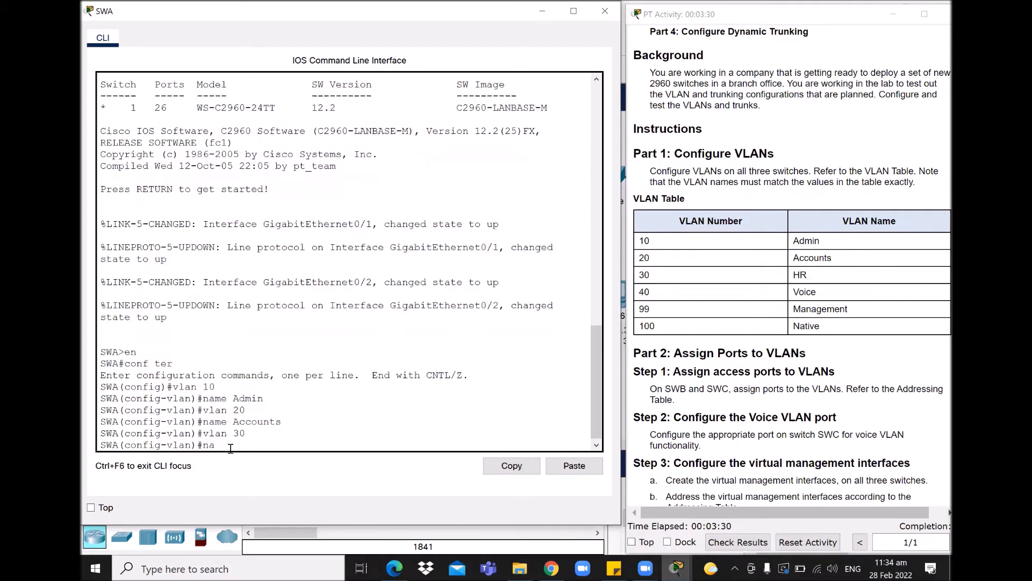
{"action": "type", "text": "me HR"}
{"action": "key", "text": "Return"}
- On SWA, create VLANs 40 Voice, 99 Management and 100 Native, then exit to global configuration
{"action": "type", "text": "vlan 4"}
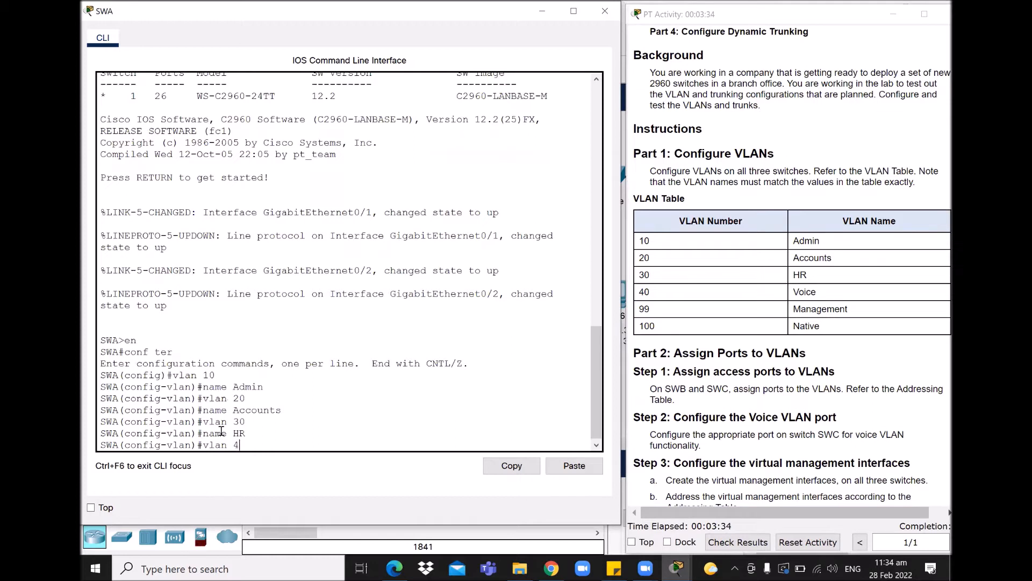
{"action": "type", "text": "0"}
{"action": "key", "text": "Return"}
{"action": "type", "text": "name Vo"}
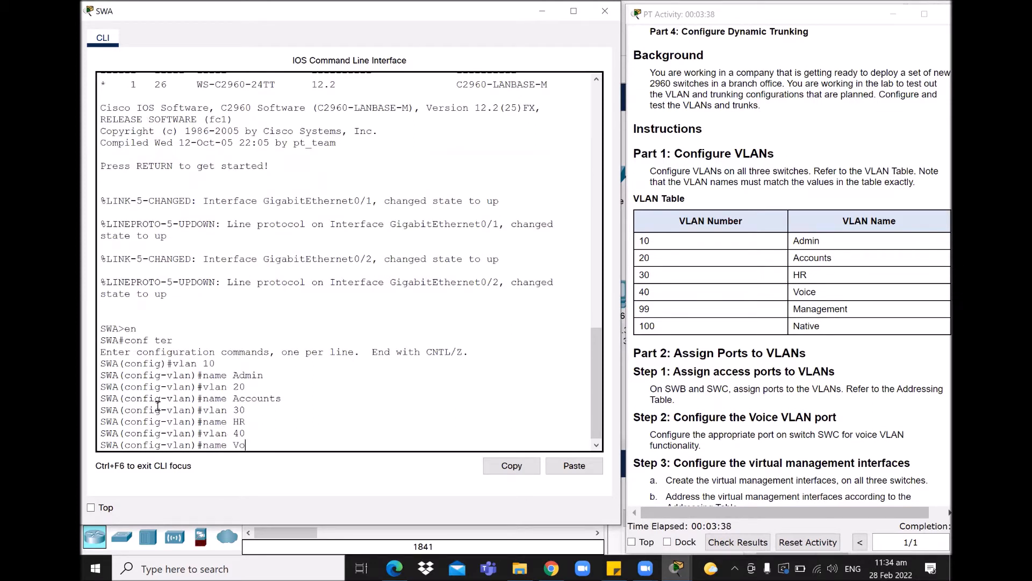
{"action": "type", "text": "ice"}
{"action": "key", "text": "Return"}
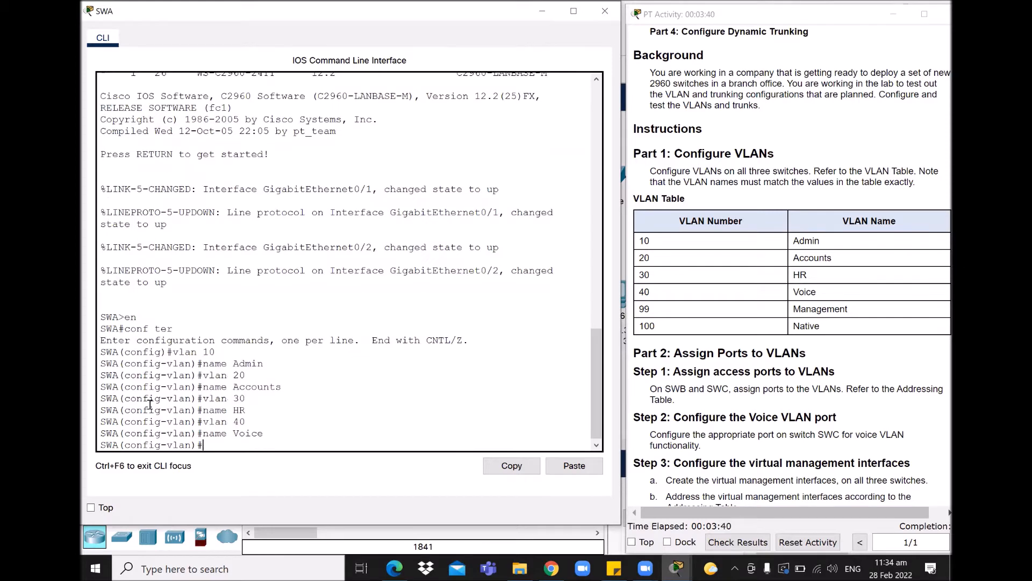
{"action": "type", "text": "vlan 99"}
{"action": "key", "text": "Return"}
{"action": "type", "text": "n"}
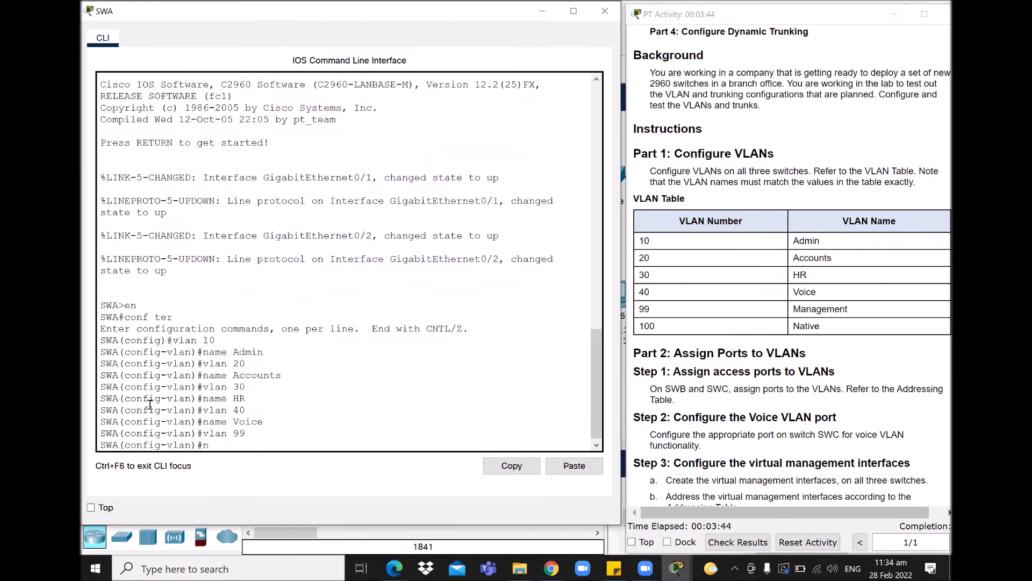
{"action": "type", "text": "ame Management"}
{"action": "key", "text": "Return"}
{"action": "type", "text": "vlan)#vlan 1"}
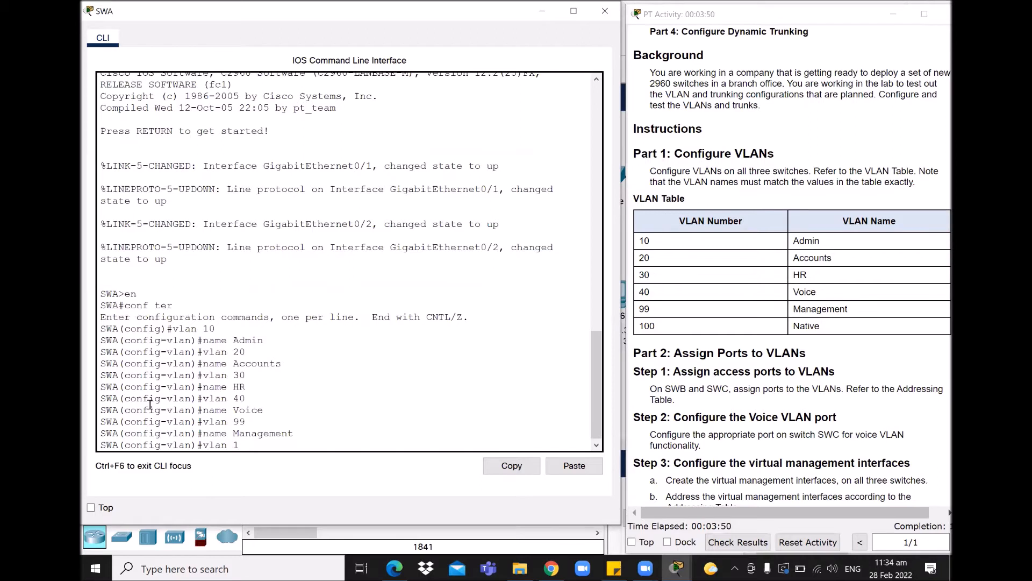
{"action": "type", "text": "00"}
{"action": "key", "text": "Return"}
{"action": "type", "text": "name Nati"}
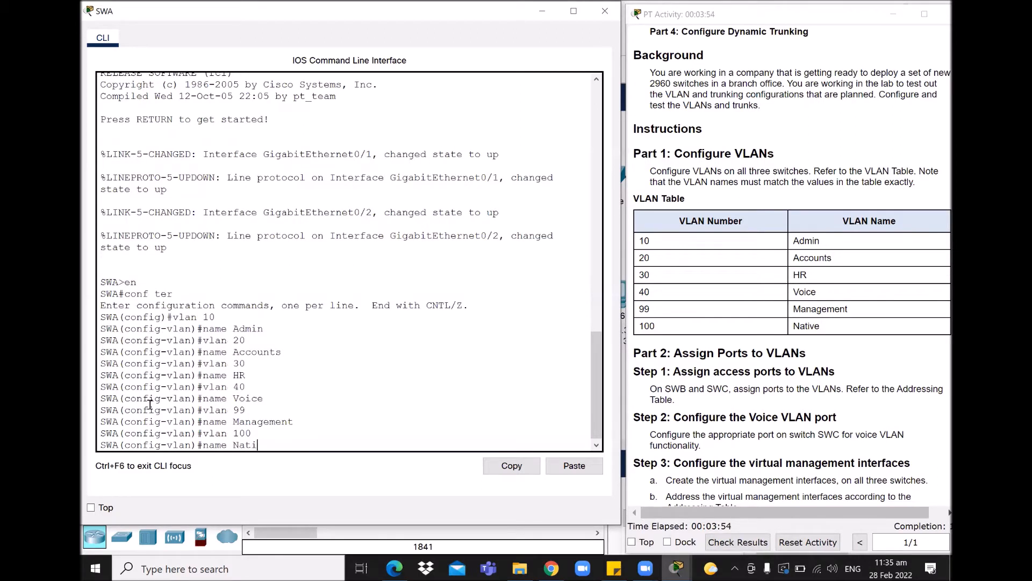
{"action": "key", "text": "Return"}
{"action": "key", "text": "Return"}
{"action": "key", "text": "Return"}
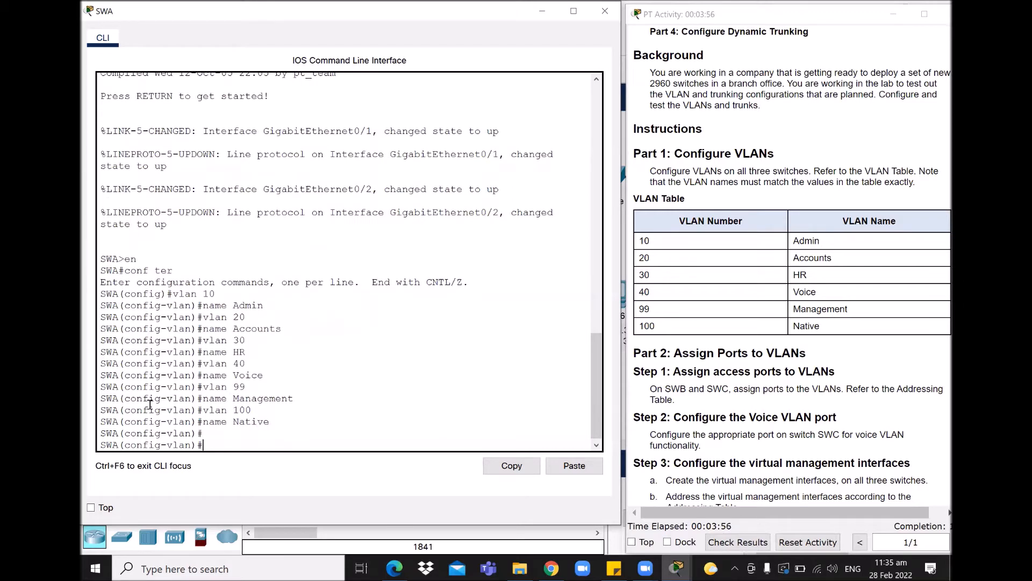
{"action": "type", "text": "e"}
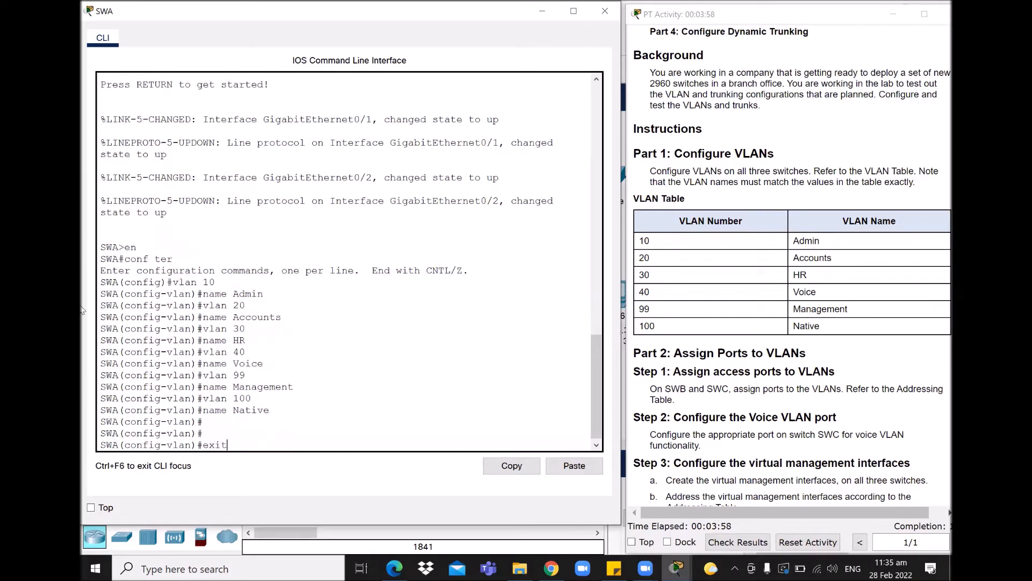
{"action": "type", "text": "xit"}
{"action": "key", "text": "Return"}
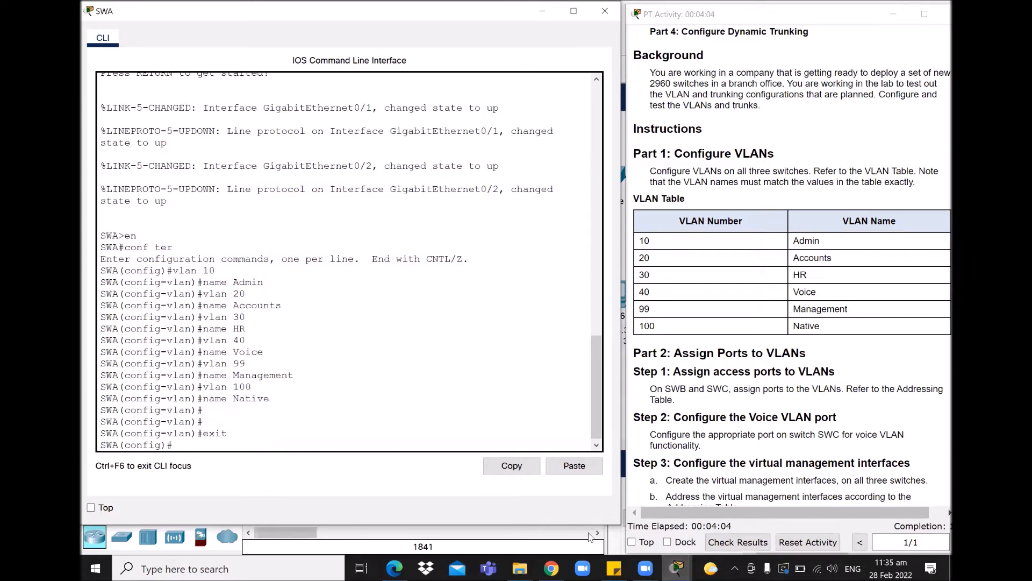
{"action": "left_click", "coordinate": [567, 537]}
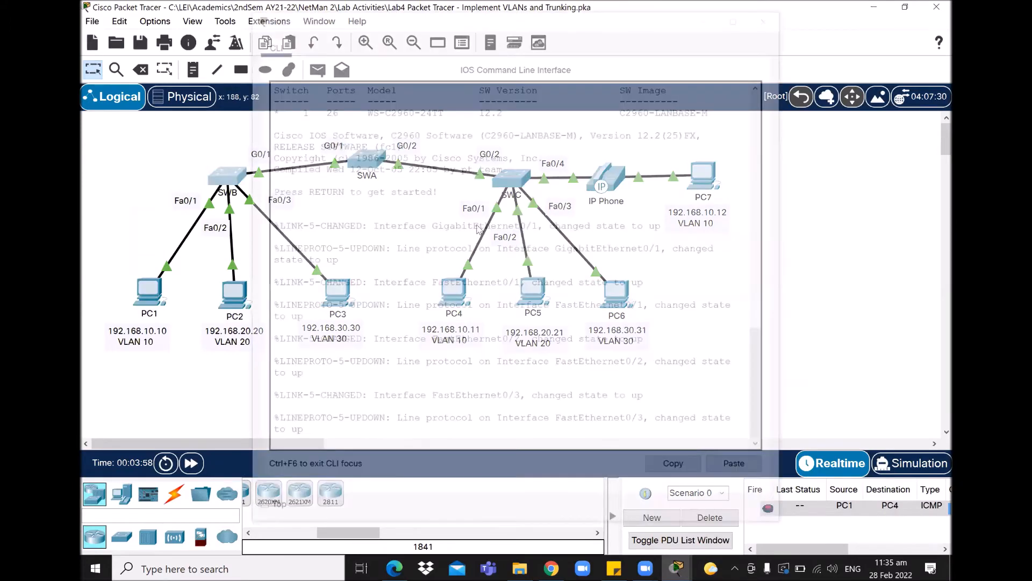
- Put SWB's console into global configuration mode with en and conf ter
{"action": "left_click", "coordinate": [678, 567]}
{"action": "left_click", "coordinate": [836, 505]}
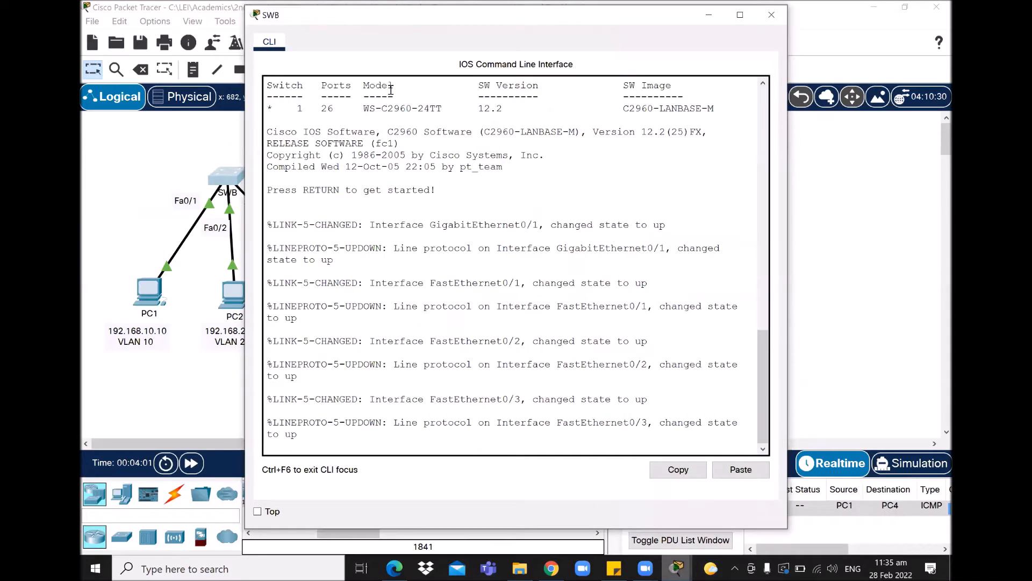
{"action": "key", "text": "Return"}
{"action": "type", "text": "en"}
{"action": "key", "text": "Return"}
{"action": "type", "text": "conf ter"}
{"action": "key", "text": "Return"}
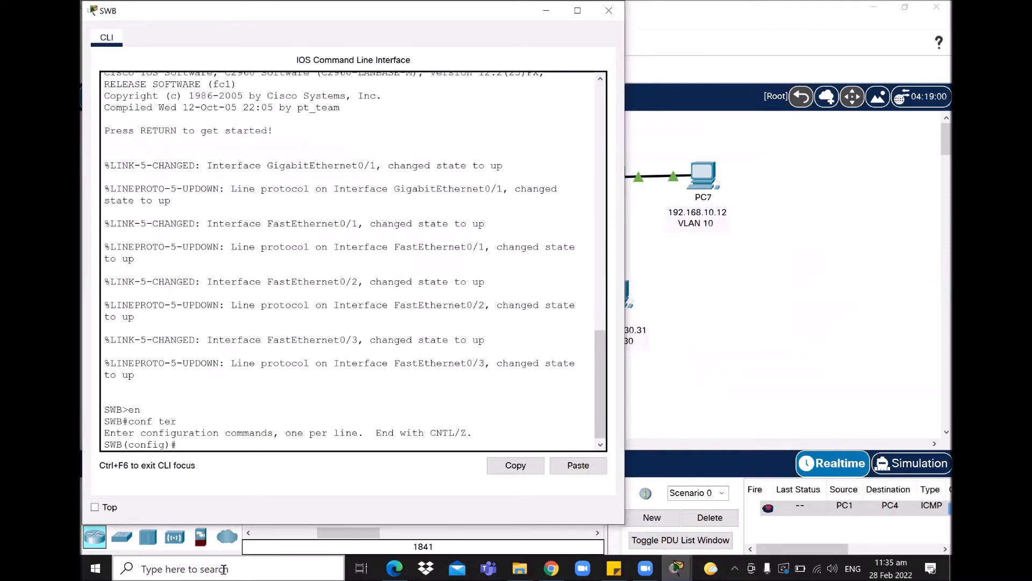
{"action": "mouse_move", "coordinate": [677, 568]}
{"action": "left_click", "coordinate": [573, 503]}
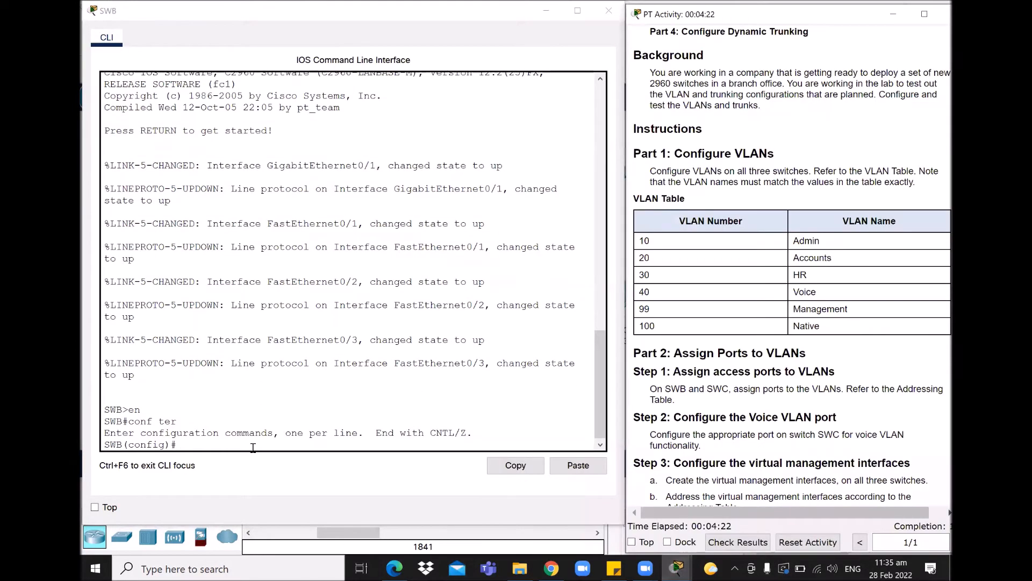
{"action": "left_click", "coordinate": [249, 442]}
- On SWB, create VLANs 10 Admin, 20 Accounts and 30 HR
{"action": "type", "text": "vlan 10"}
{"action": "key", "text": "Return"}
{"action": "type", "text": "name Admin"}
{"action": "key", "text": "Return"}
{"action": "type", "text": "vlan 20"}
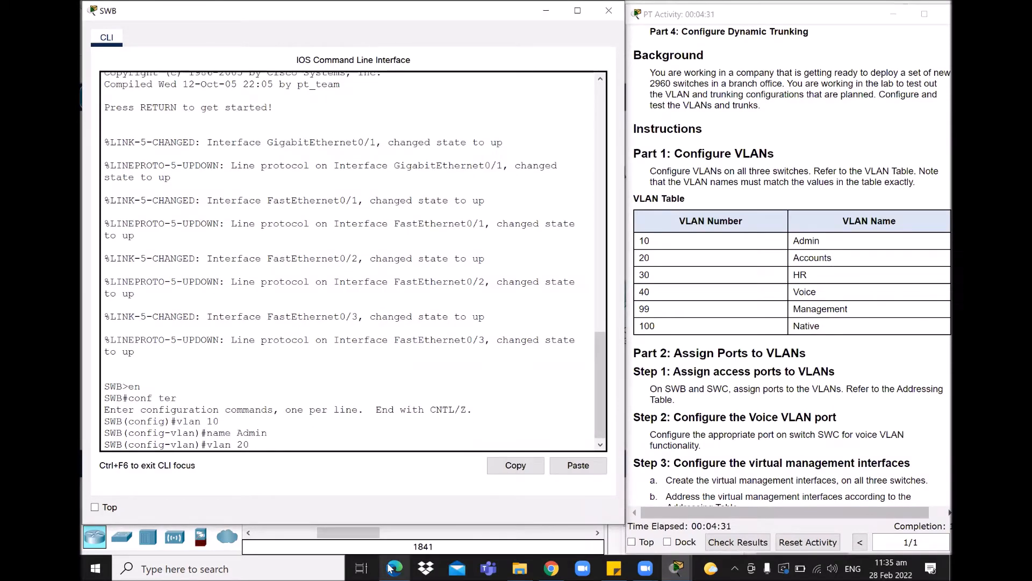
{"action": "key", "text": "Return"}
{"action": "type", "text": "name Accounts"}
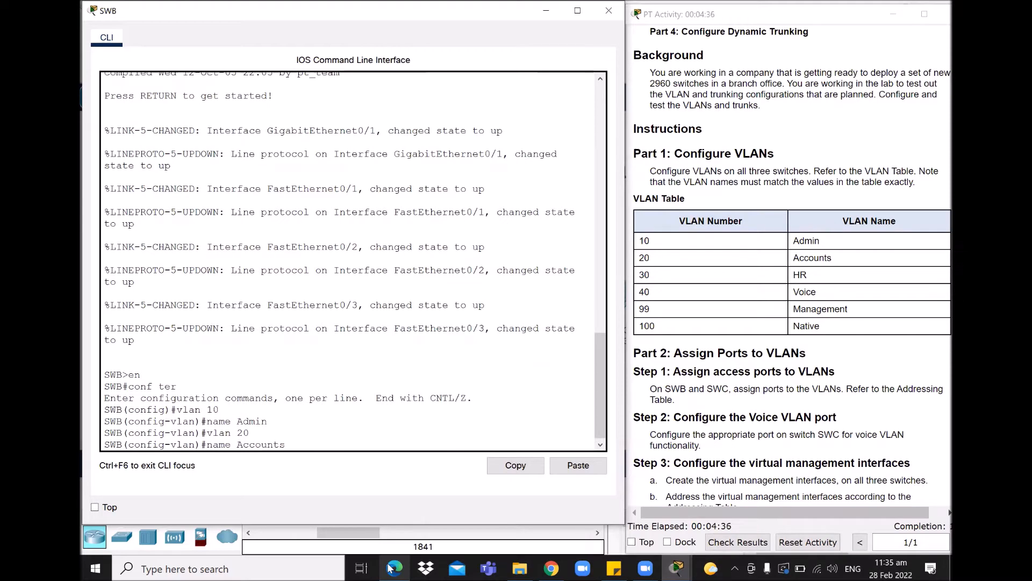
{"action": "key", "text": "Return"}
{"action": "type", "text": "vlan 30"}
{"action": "key", "text": "Return"}
{"action": "type", "text": "name HR"}
{"action": "key", "text": "Return"}
- On SWB, create VLANs 40 Voice, 99 Management and 100 Native, then exit VLAN configuration
{"action": "type", "text": "vlan 40"}
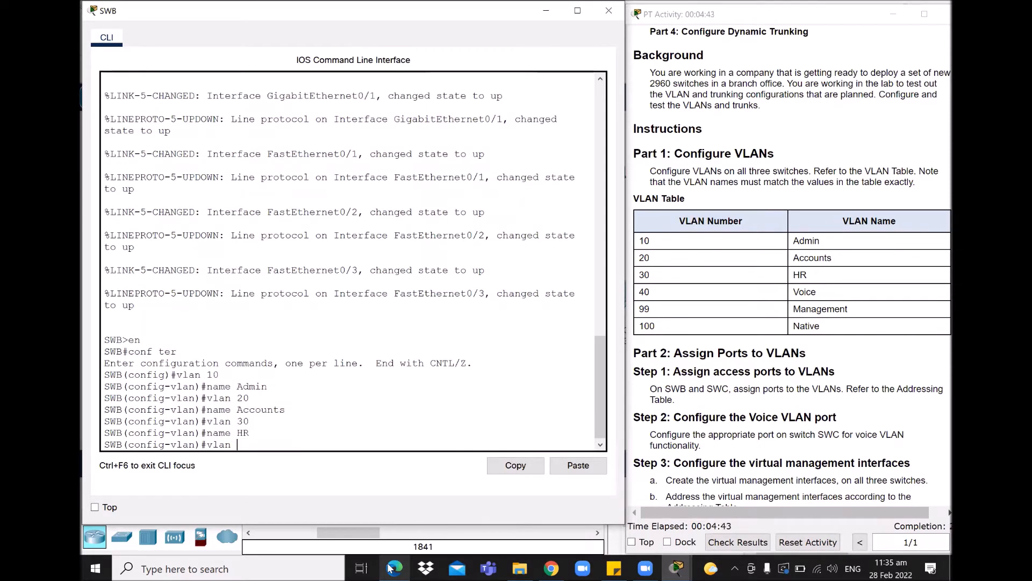
{"action": "key", "text": "Return"}
{"action": "type", "text": "name Voice"}
{"action": "key", "text": "Return"}
{"action": "type", "text": "vlan"}
{"action": "type", "text": "vlan 99"}
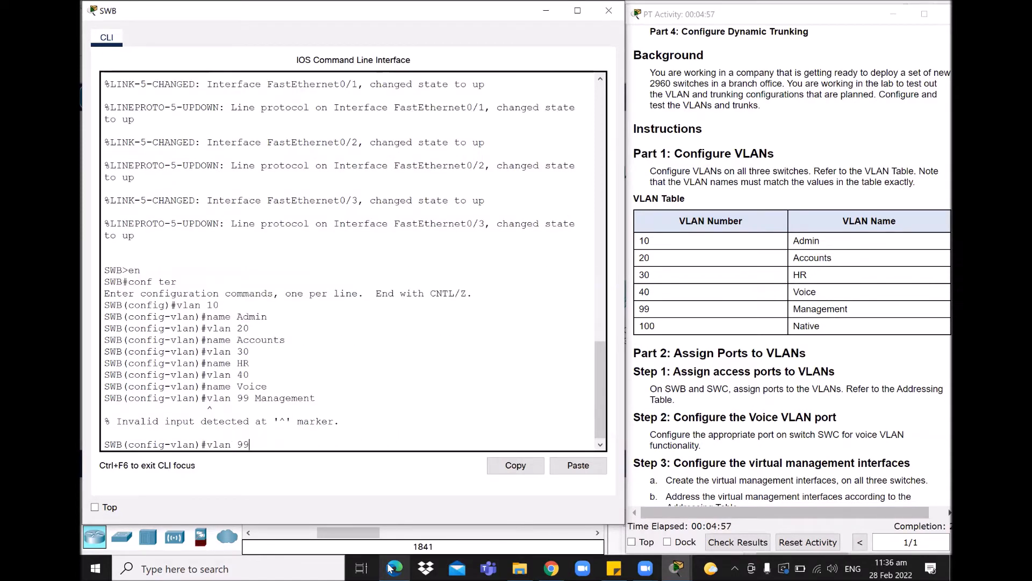
{"action": "key", "text": "Return"}
{"action": "type", "text": "name Management"}
{"action": "key", "text": "Return"}
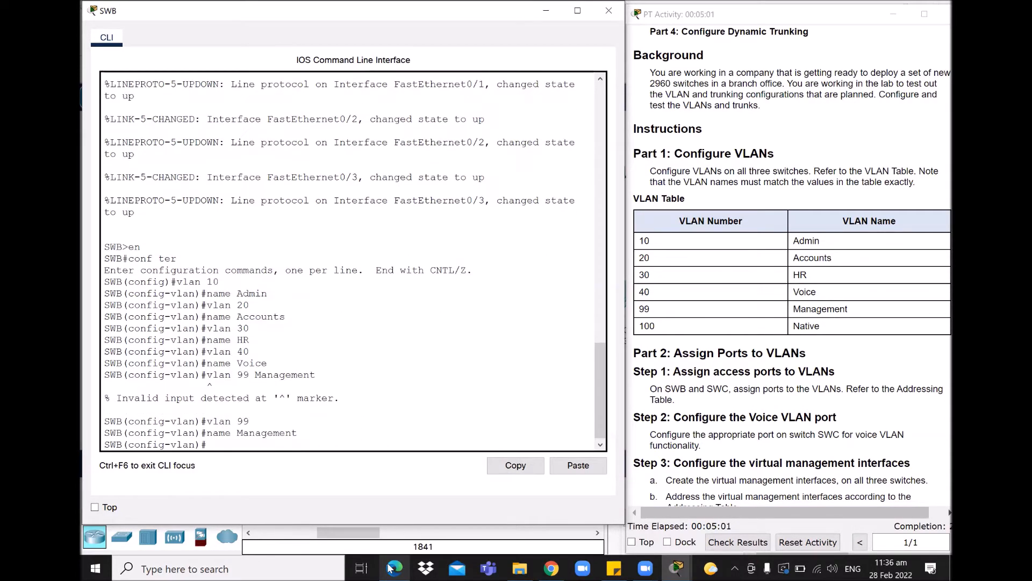
{"action": "type", "text": "vlan 100"}
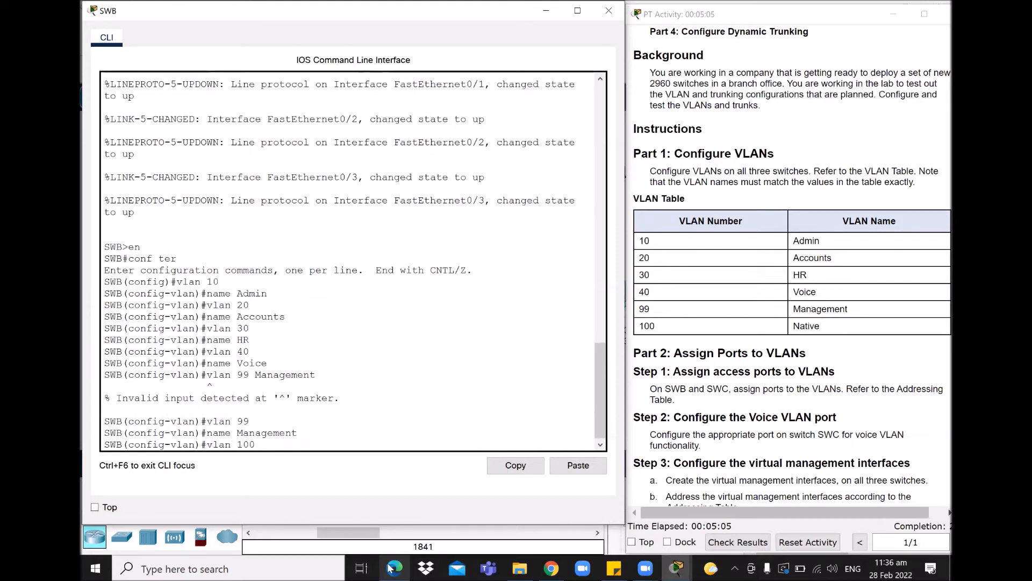
{"action": "key", "text": "Return"}
{"action": "type", "text": "name Native"}
{"action": "key", "text": "Return"}
{"action": "key", "text": "Return"}
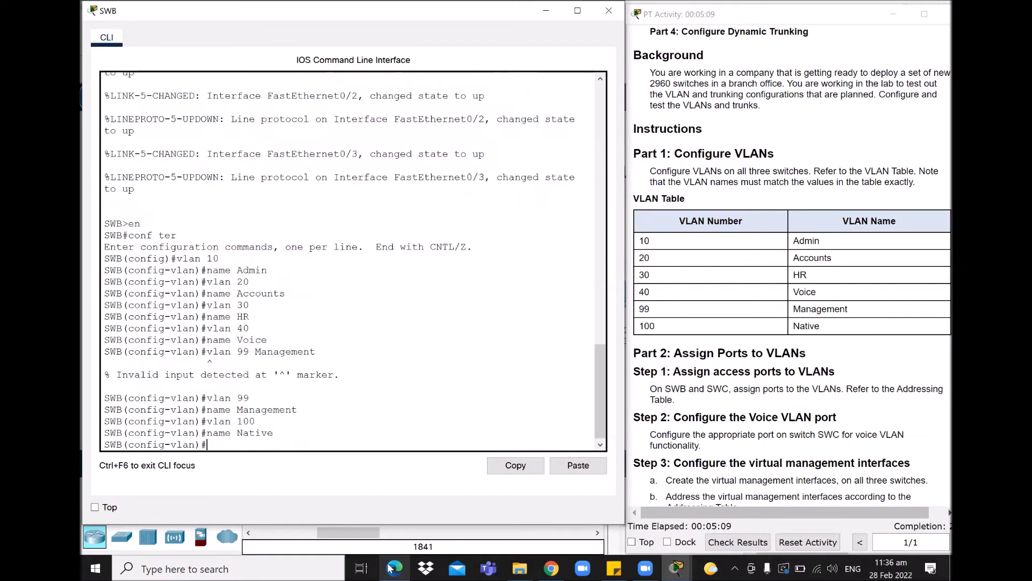
{"action": "type", "text": "exit"}
{"action": "key", "text": "Return"}
{"action": "key", "text": "Return"}
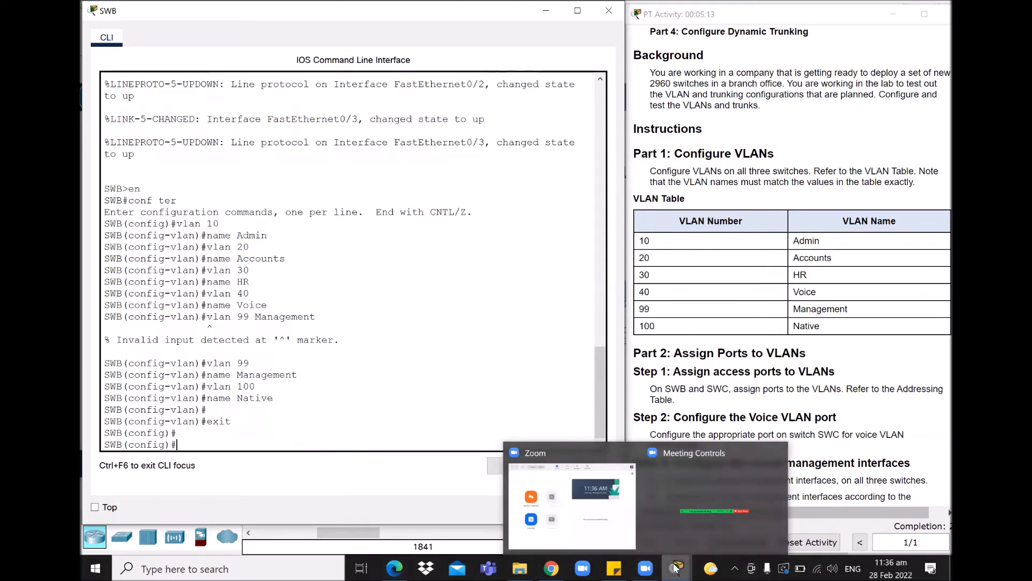
- Open switch SWC's console beside the instructions and enter global configuration mode with en and conf ter
{"action": "left_click", "coordinate": [457, 532]}
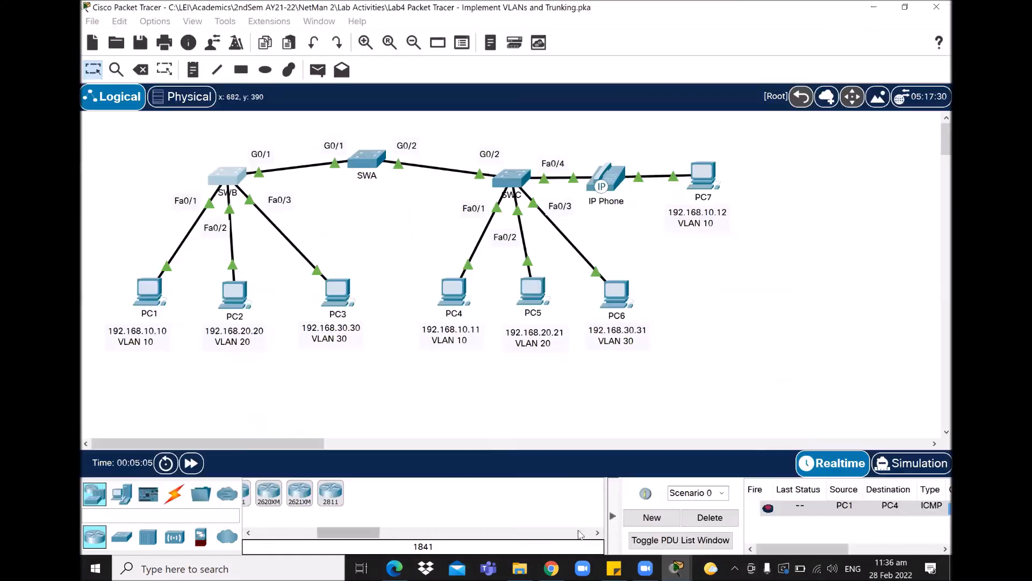
{"action": "left_click", "coordinate": [507, 182]}
{"action": "left_click_drag", "start_coordinate": [558, 15], "coordinate": [393, 13]}
{"action": "mouse_move", "coordinate": [675, 566]}
{"action": "left_click", "coordinate": [487, 487]}
{"action": "left_click", "coordinate": [354, 432]}
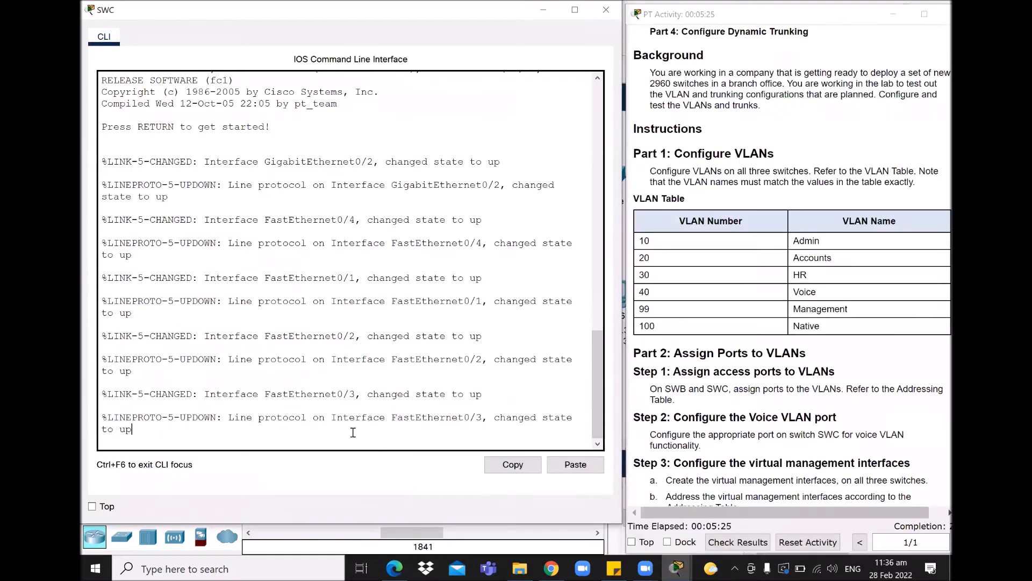
{"action": "key", "text": "Return"}
{"action": "type", "text": "en"}
{"action": "key", "text": "Return"}
{"action": "type", "text": "conf ter"}
{"action": "key", "text": "Return"}
- On SWC, create VLANs 10 Admin, 20 Accounts and 30 HR
{"action": "type", "text": "vlan 10"}
{"action": "key", "text": "Return"}
{"action": "type", "text": "name Admin"}
{"action": "key", "text": "Return"}
{"action": "type", "text": "vlan 20"}
{"action": "key", "text": "Return"}
{"action": "type", "text": "name Accounts"}
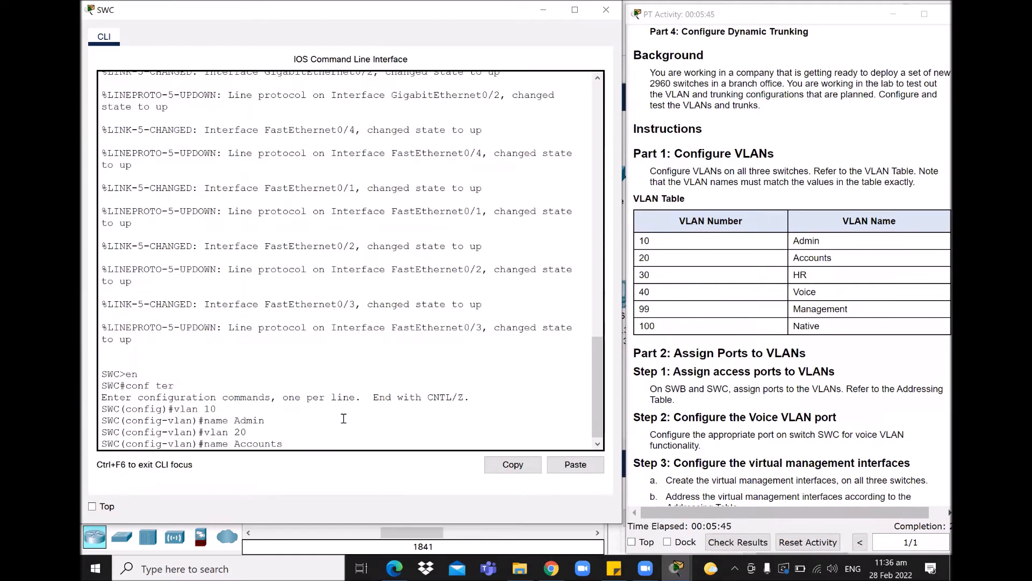
{"action": "key", "text": "Return"}
{"action": "type", "text": "vlan 30"}
{"action": "key", "text": "Return"}
{"action": "type", "text": "name HR"}
{"action": "key", "text": "Return"}
- On SWC, create VLANs 40 Voice, 99 Management and 100 Native, then exit to global configuration
{"action": "type", "text": "vlan 40"}
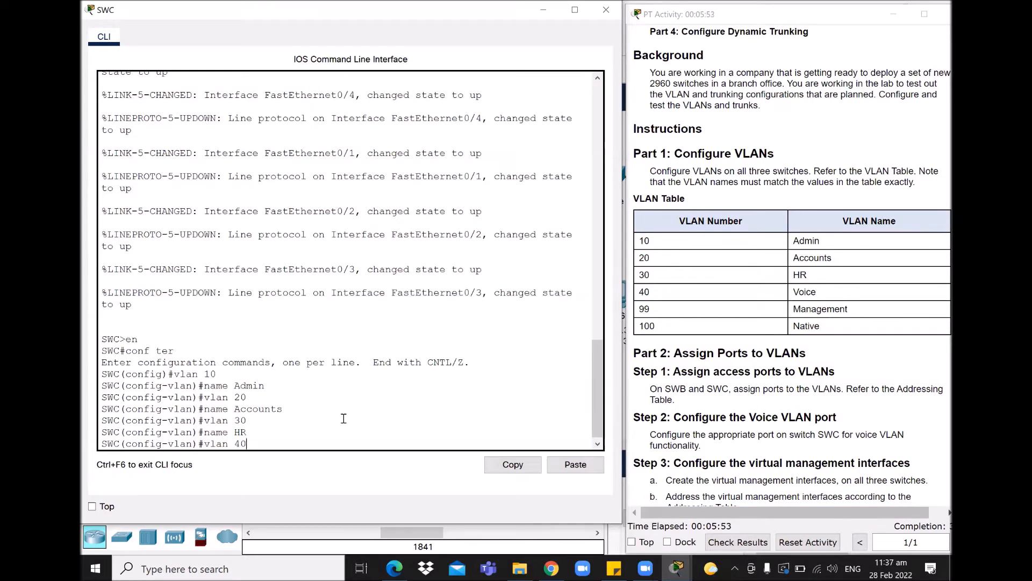
{"action": "key", "text": "Return"}
{"action": "type", "text": "name Voice"}
{"action": "key", "text": "Return"}
{"action": "type", "text": "vlan 99"}
{"action": "key", "text": "Return"}
{"action": "type", "text": "name Management"}
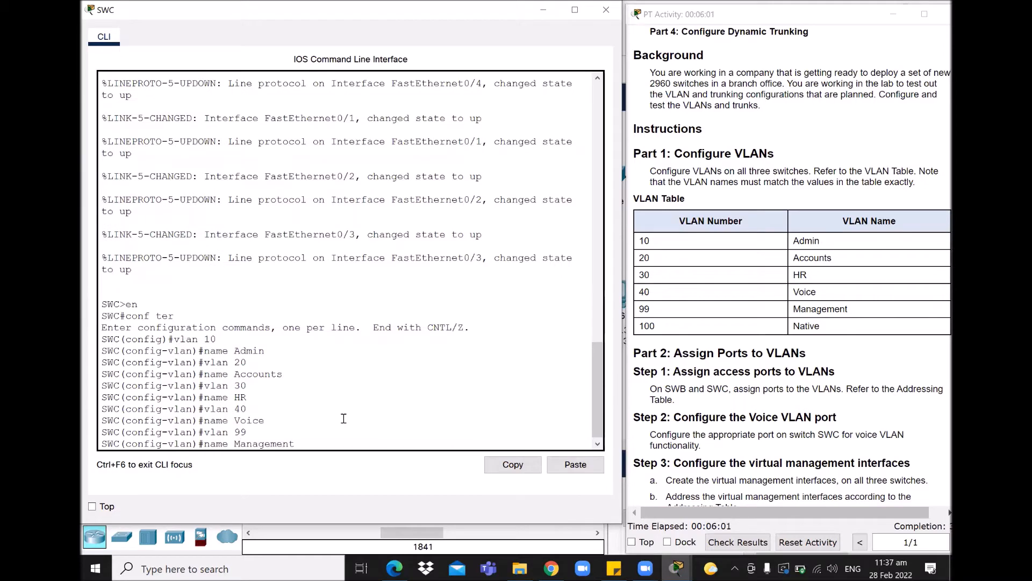
{"action": "key", "text": "Return"}
{"action": "type", "text": "vlan)#vlan"}
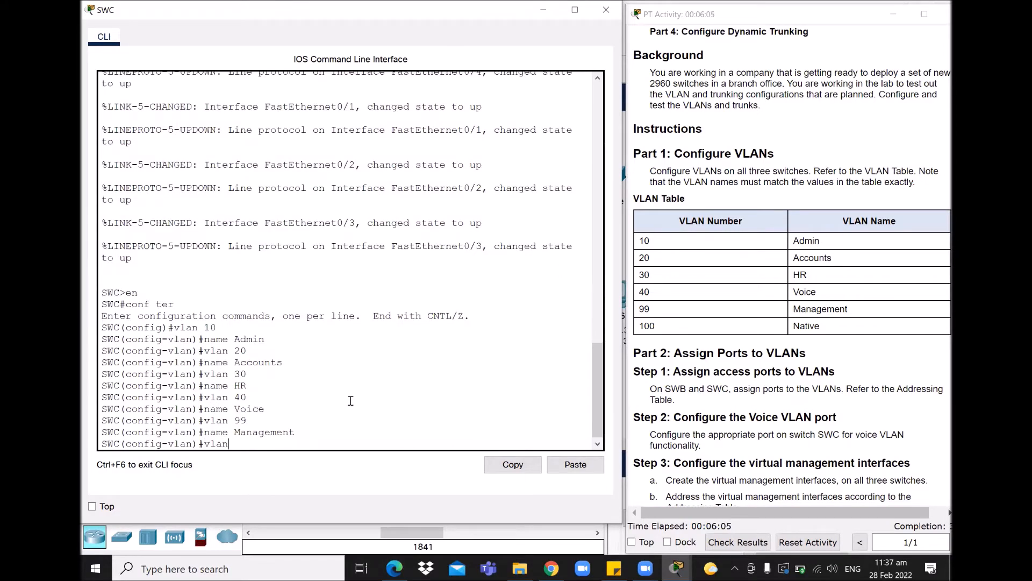
{"action": "type", "text": " 100"}
{"action": "key", "text": "Return"}
{"action": "type", "text": "name Native"}
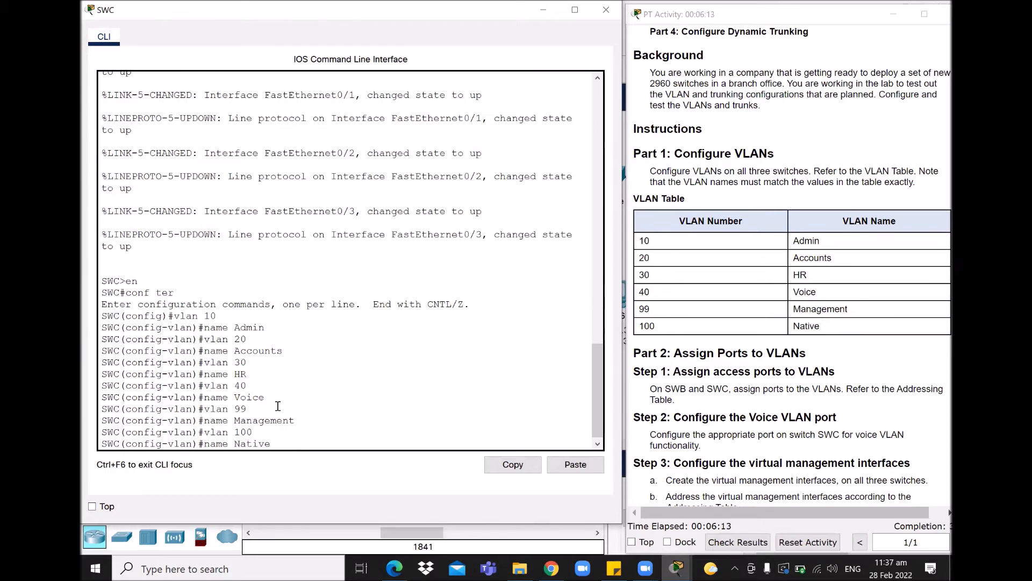
{"action": "key", "text": "Return"}
{"action": "type", "text": "exit"}
{"action": "key", "text": "Return"}
{"action": "key", "text": "Return"}
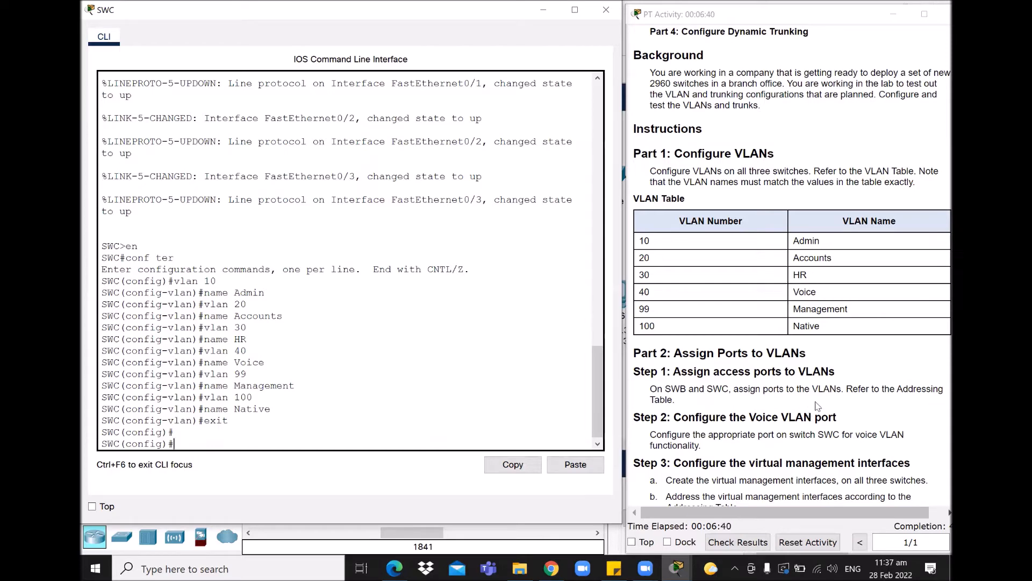
- Scroll the instructions to Parts 3–4 and open switch SWB's command line from the topology
{"action": "scroll", "coordinate": [821, 237], "scroll_direction": "down", "scroll_amount": 3}
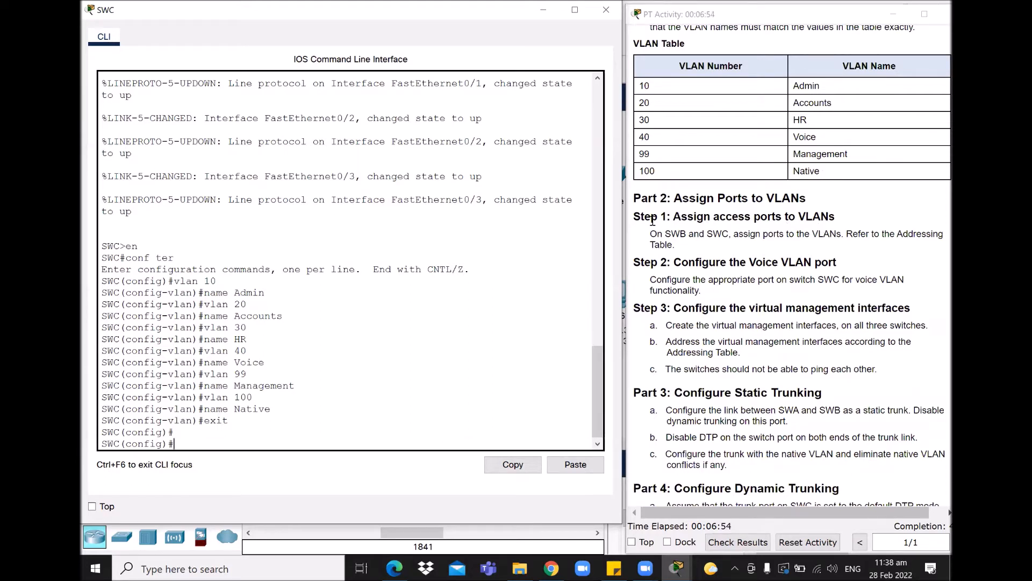
{"action": "left_click", "coordinate": [559, 539]}
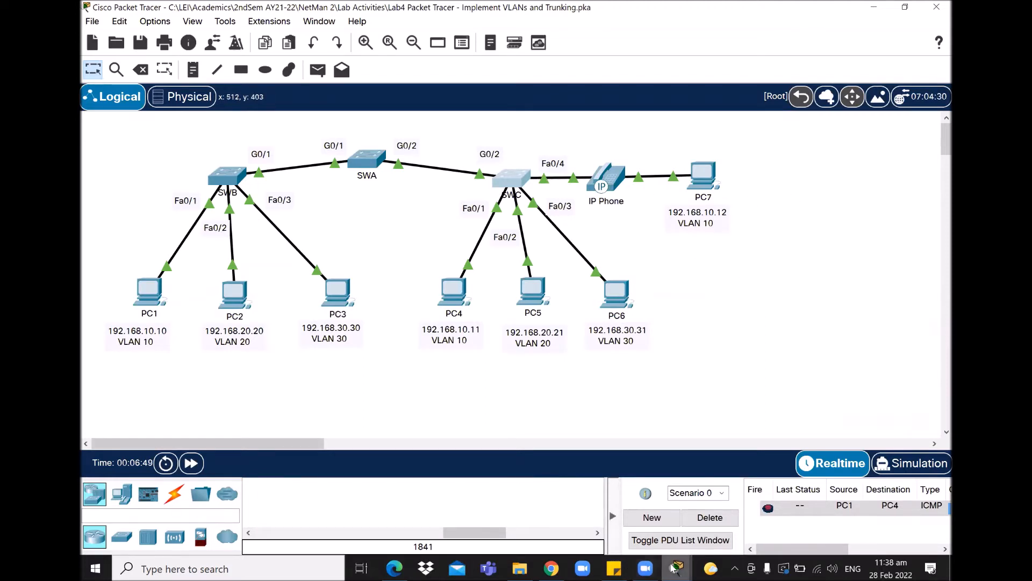
{"action": "mouse_move", "coordinate": [676, 567]}
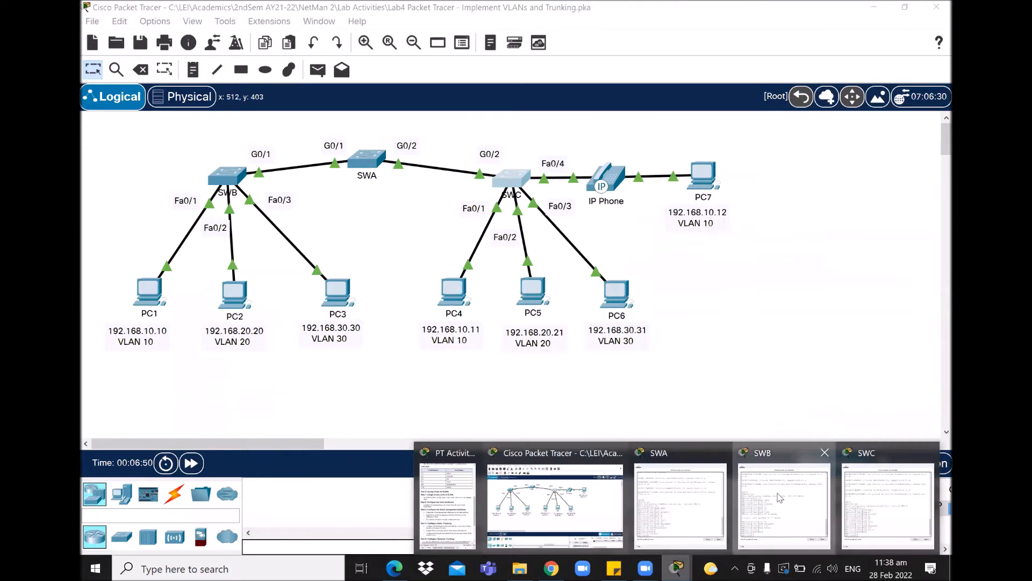
{"action": "left_click", "coordinate": [780, 498]}
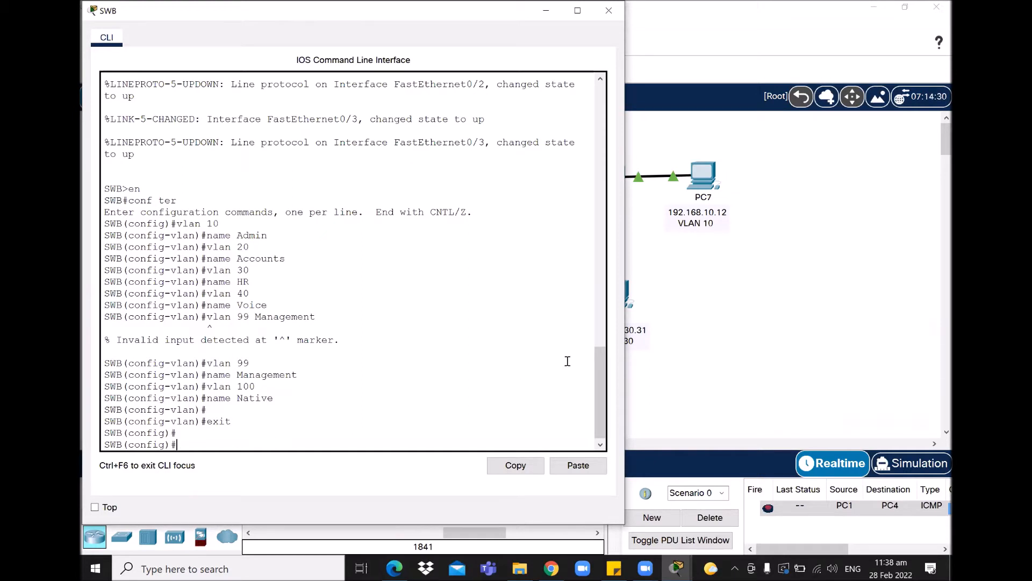
- Return to the full topology, then bring SWB's CLI window back to the front
{"action": "left_click", "coordinate": [799, 361]}
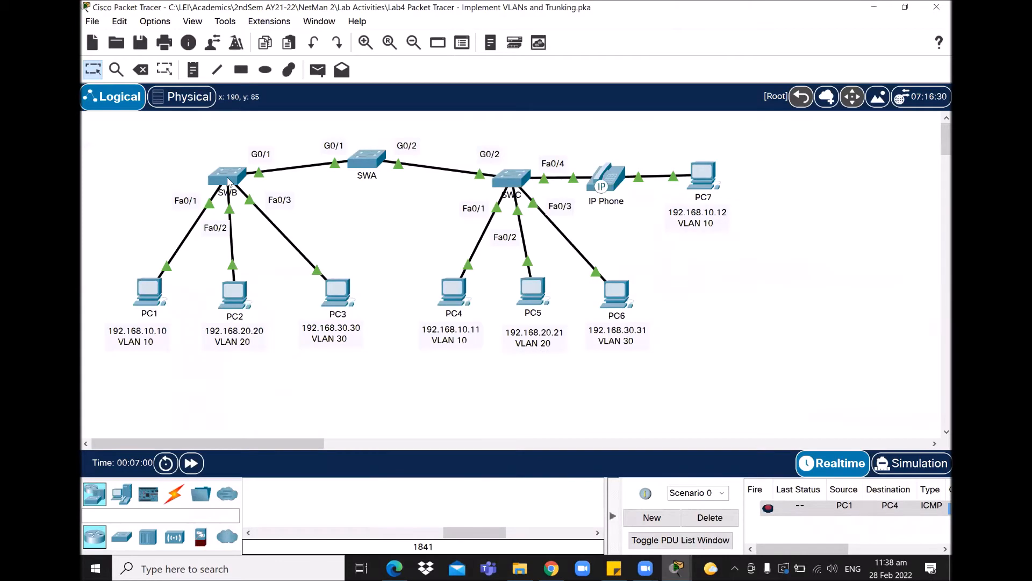
{"action": "mouse_move", "coordinate": [228, 182]}
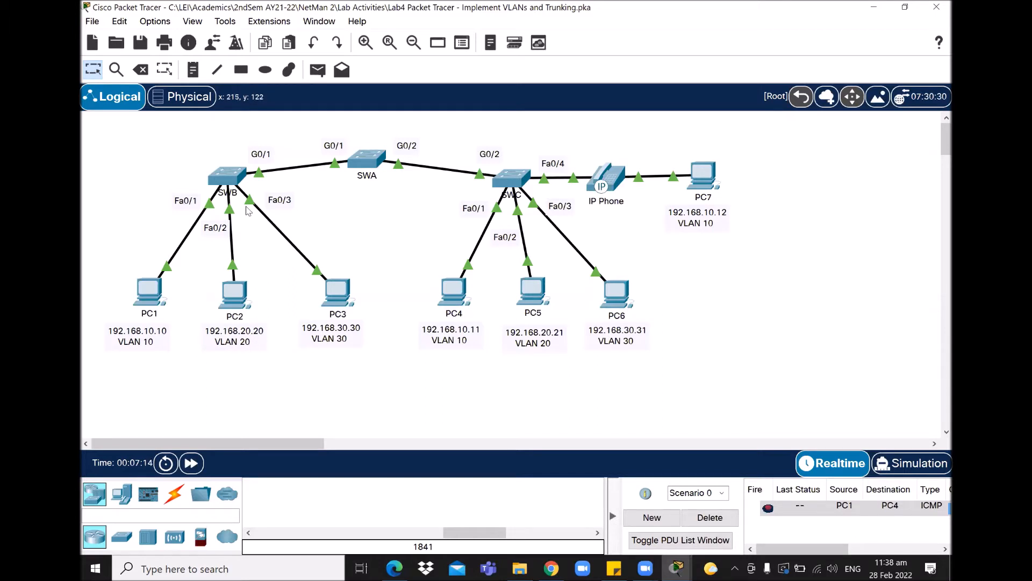
{"action": "left_click", "coordinate": [677, 568]}
{"action": "left_click", "coordinate": [821, 513]}
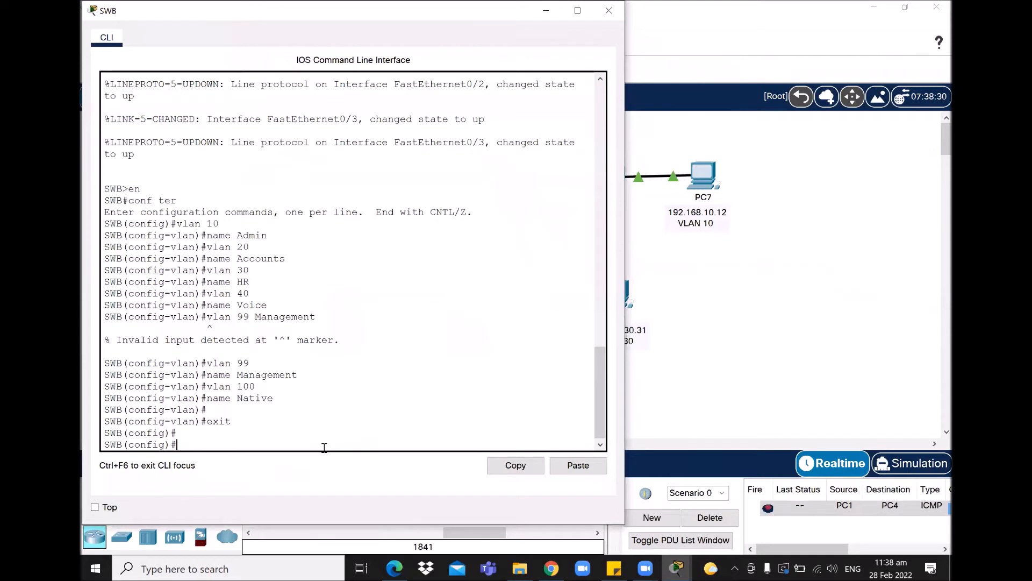
- On SWB, make interface Fa0/1 an access port and enter its VLAN 10 assignment
{"action": "type", "text": "int f0/1"}
{"action": "key", "text": "Return"}
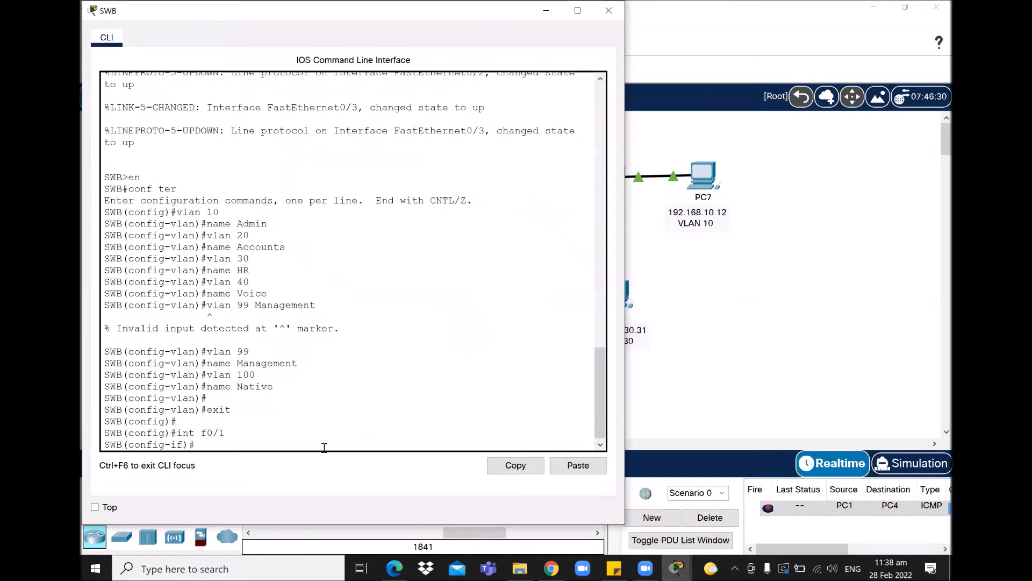
{"action": "type", "text": "switchport mode access"}
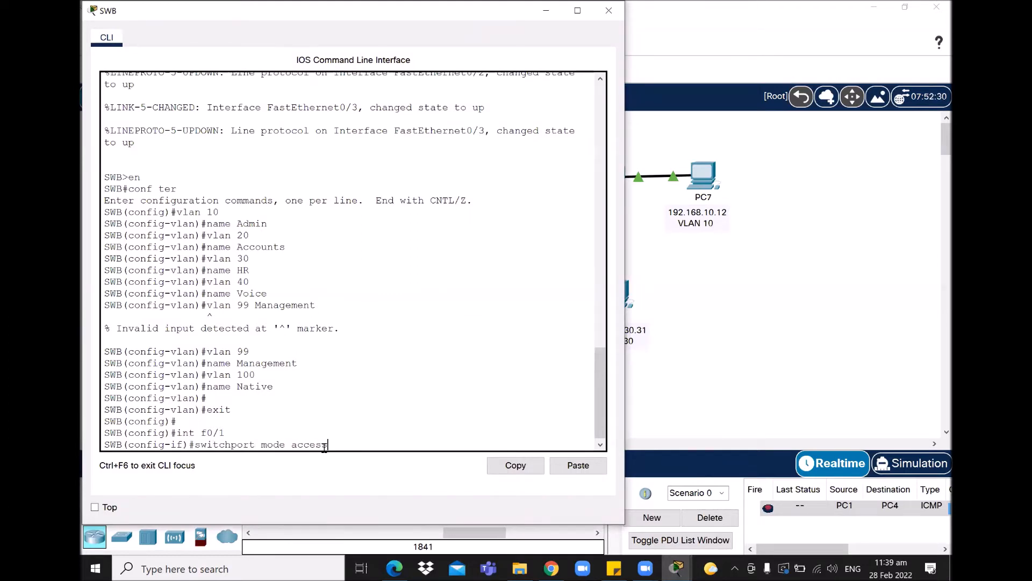
{"action": "key", "text": "Return"}
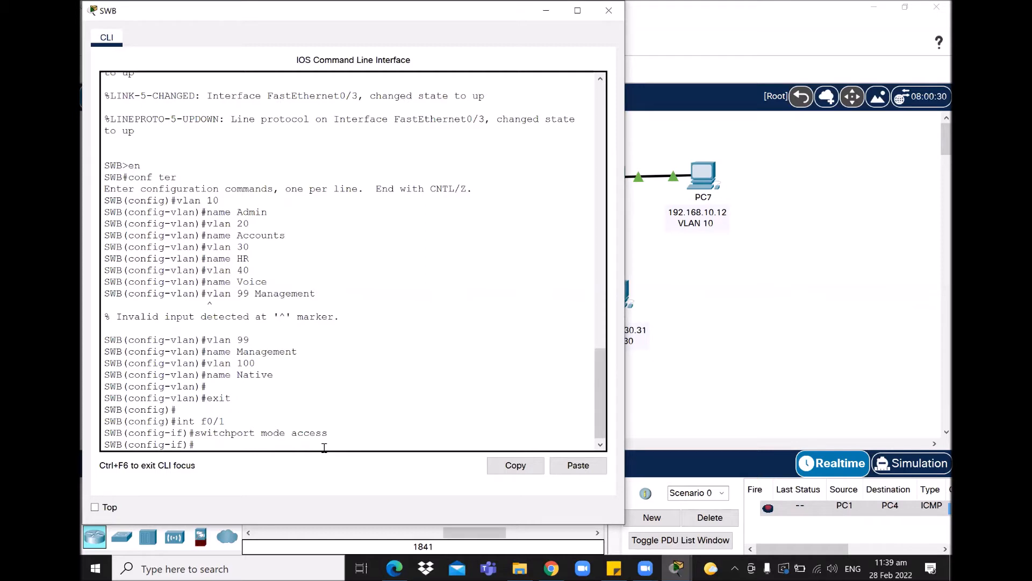
{"action": "type", "text": "switchport access vlan 10"}
{"action": "left_click", "coordinate": [728, 330]}
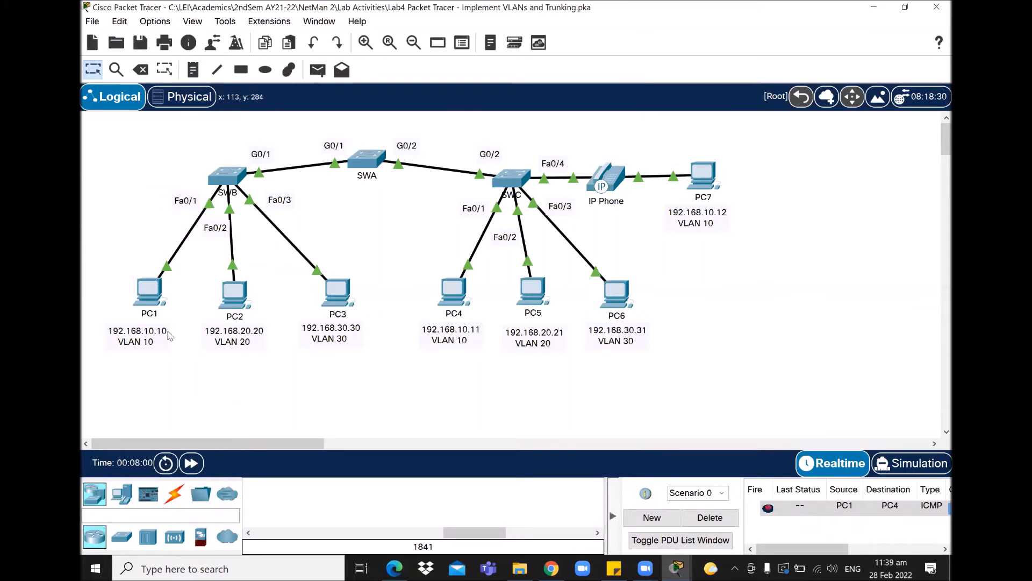
- On SWB, make Fa0/2 an access port in VLAN 20 using recalled commands
{"action": "mouse_move", "coordinate": [682, 569]}
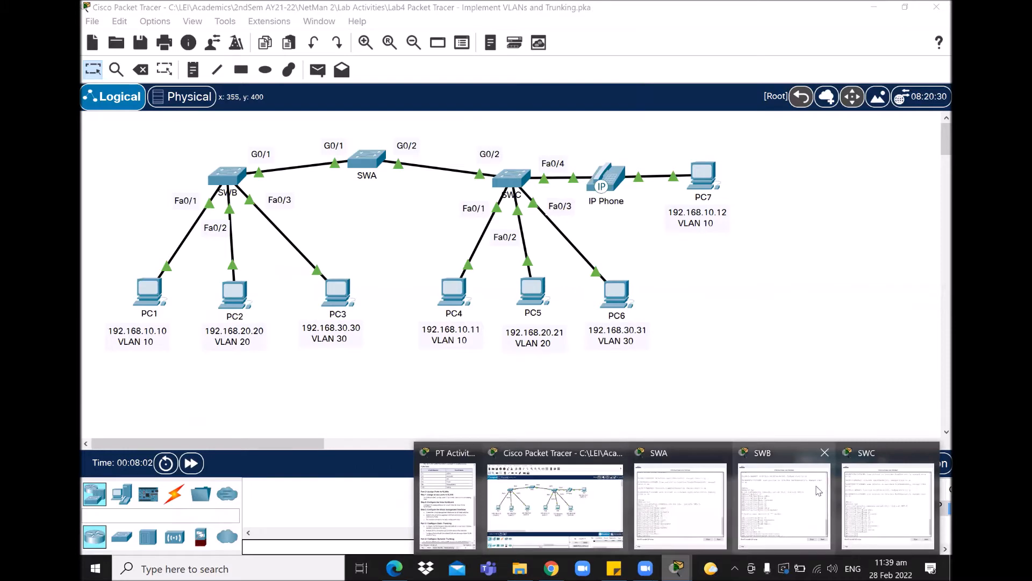
{"action": "left_click", "coordinate": [798, 486]}
{"action": "key", "text": "Return"}
{"action": "key", "text": "Return"}
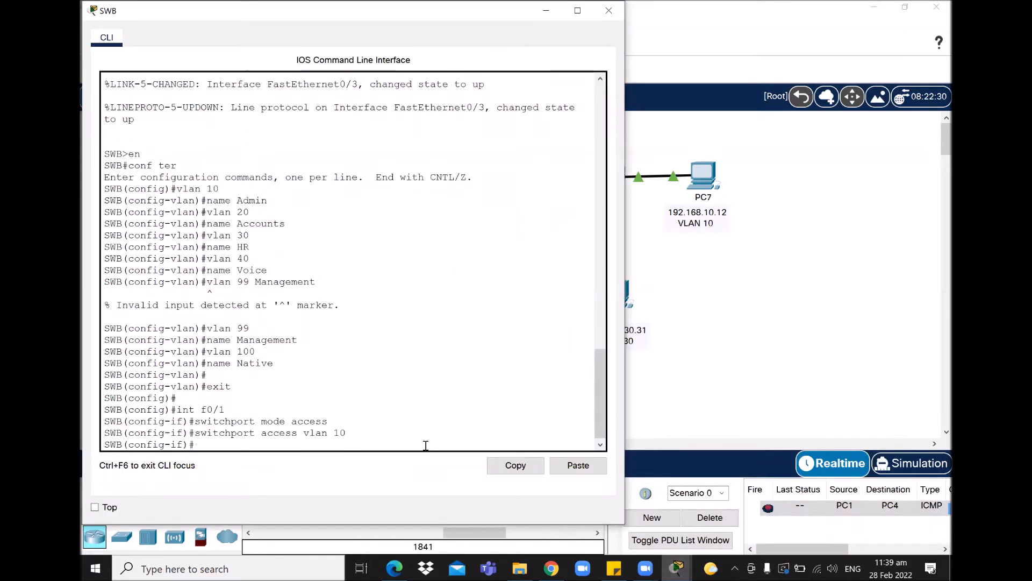
{"action": "type", "text": "int"}
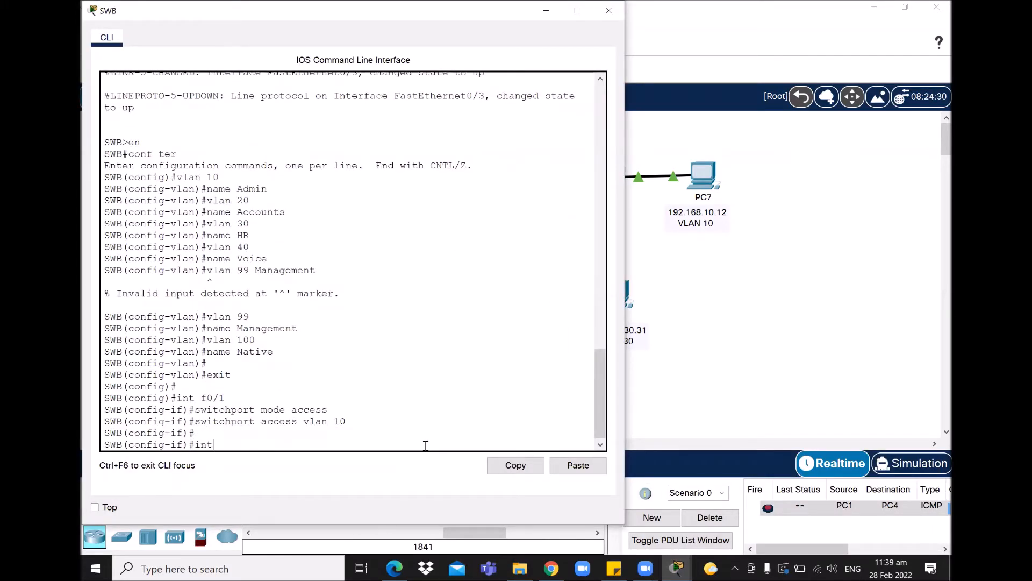
{"action": "type", "text": " f0/2"}
{"action": "key", "text": "Return"}
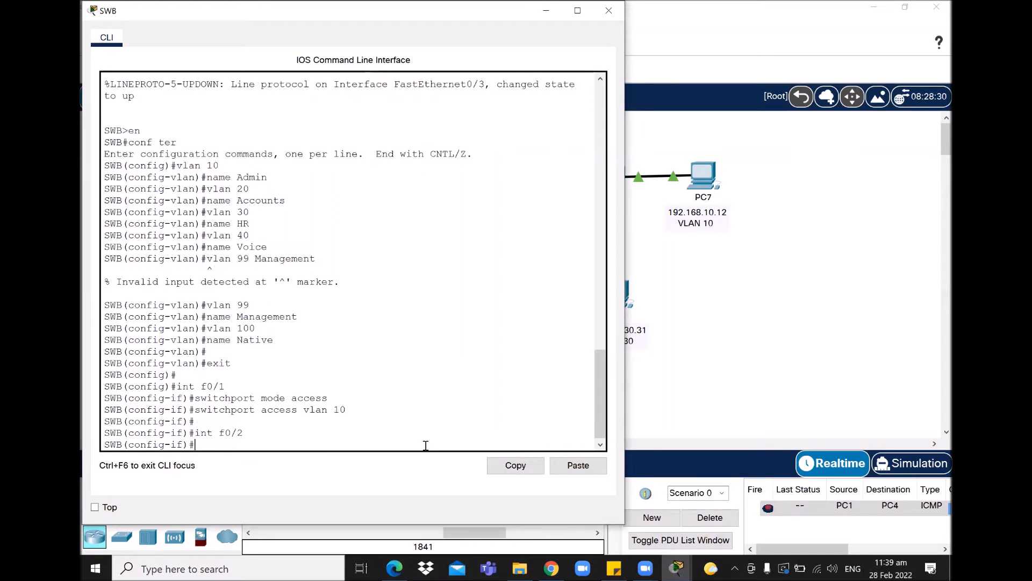
{"action": "key", "text": "Up"}
{"action": "key", "text": "Up"}
{"action": "key", "text": "Up"}
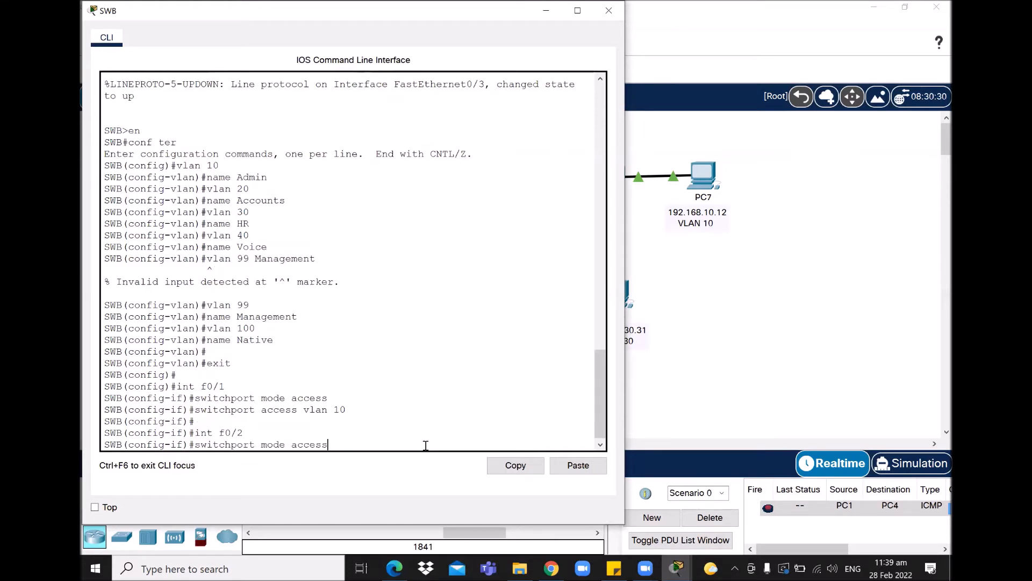
{"action": "key", "text": "Return"}
{"action": "key", "text": "Up"}
{"action": "key", "text": "Up"}
{"action": "key", "text": "Up"}
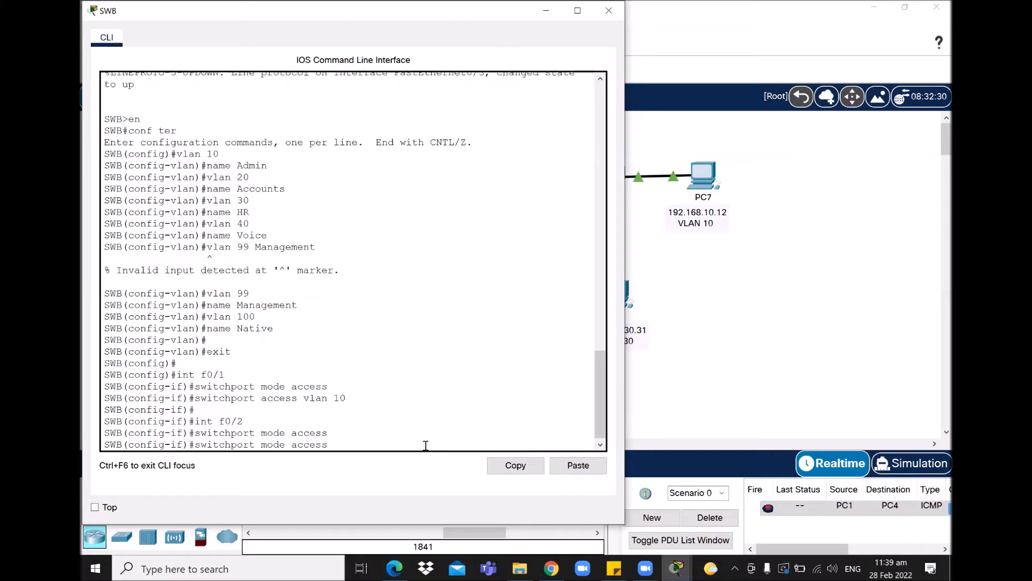
{"action": "key", "text": "BackSpace"}
{"action": "key", "text": "BackSpace"}
{"action": "type", "text": "20"}
{"action": "key", "text": "Return"}
{"action": "key", "text": "Return"}
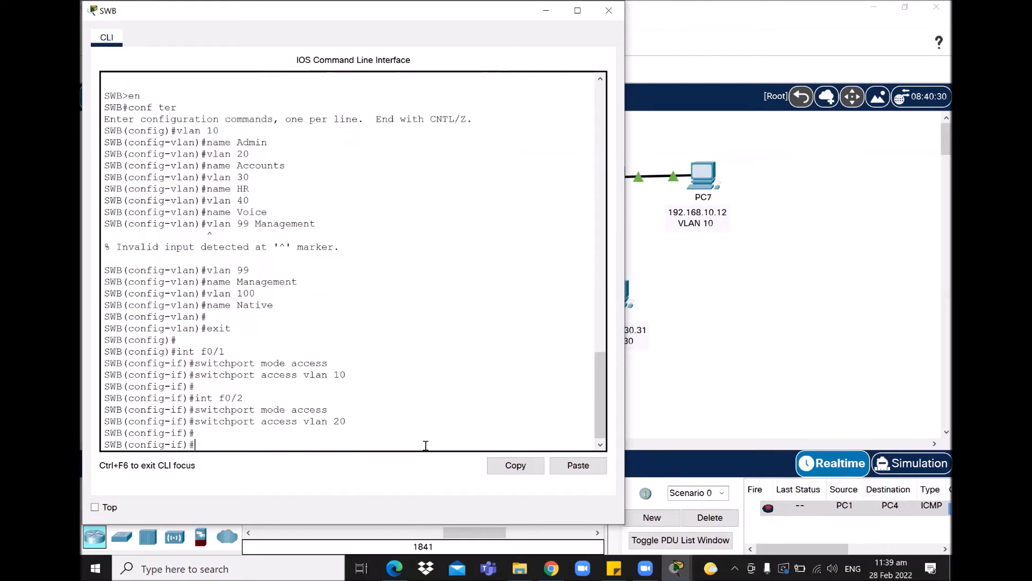
- Make SWB's Fa0/3 an access port assigned to VLAN 30
{"action": "key", "text": "Up"}
{"action": "key", "text": "Up"}
{"action": "key", "text": "Up"}
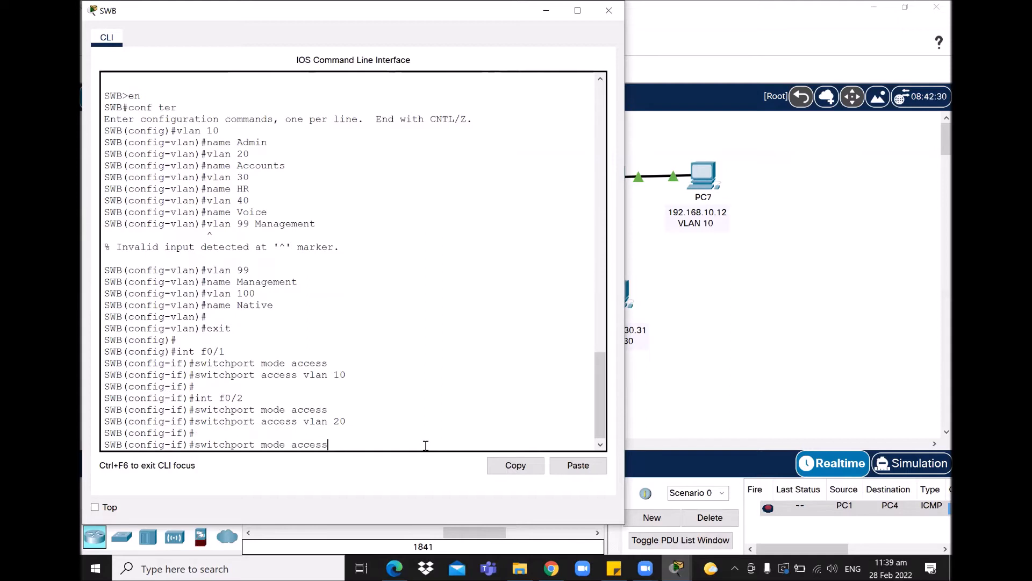
{"action": "key", "text": "BackSpace"}
{"action": "type", "text": "3"}
{"action": "key", "text": "Return"}
{"action": "key", "text": "Up"}
{"action": "key", "text": "Up"}
{"action": "key", "text": "Up"}
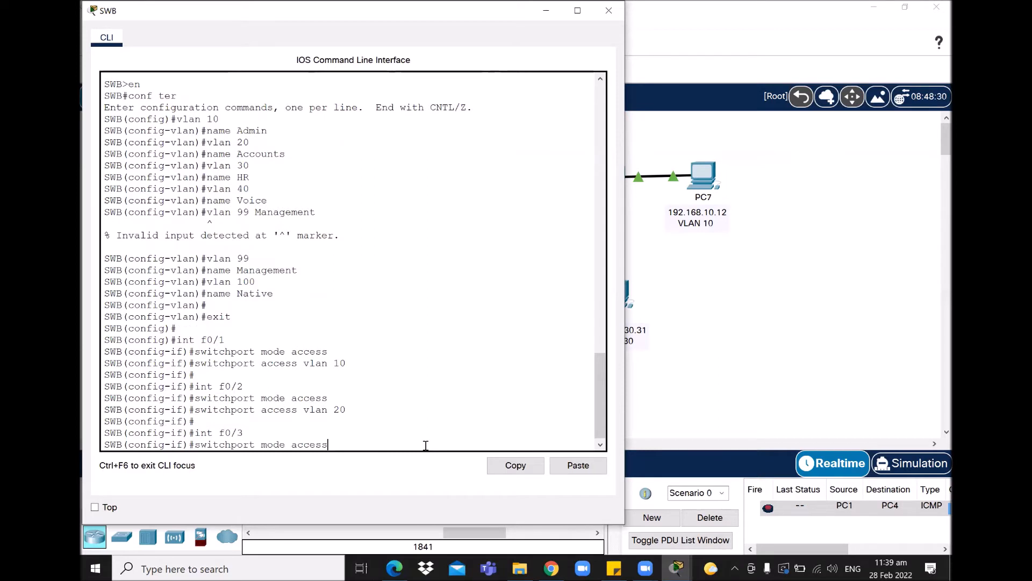
{"action": "key", "text": "Return"}
{"action": "key", "text": "Up"}
{"action": "key", "text": "Up"}
{"action": "key", "text": "Up"}
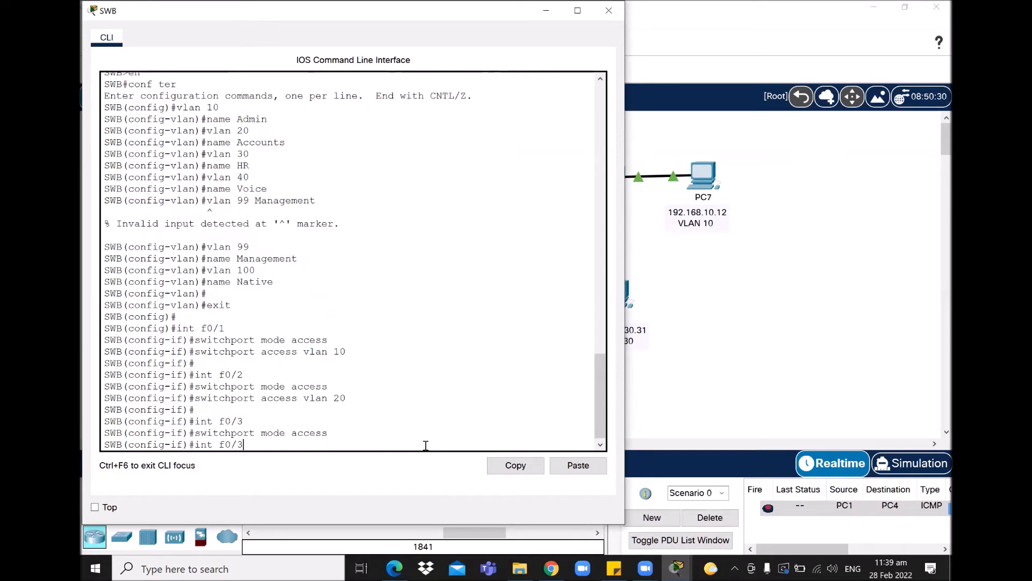
{"action": "type", "text": "30"}
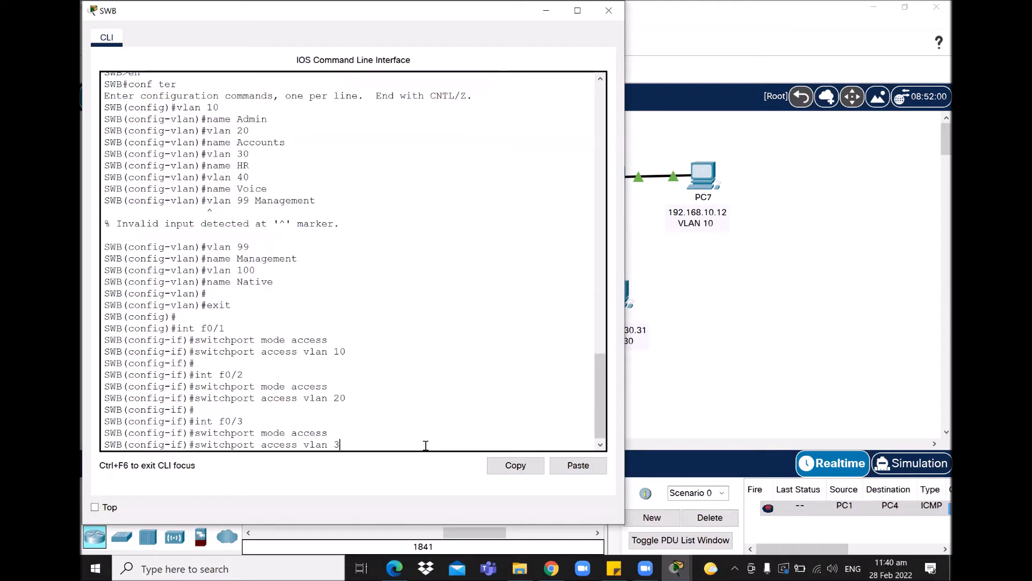
{"action": "key", "text": "Return"}
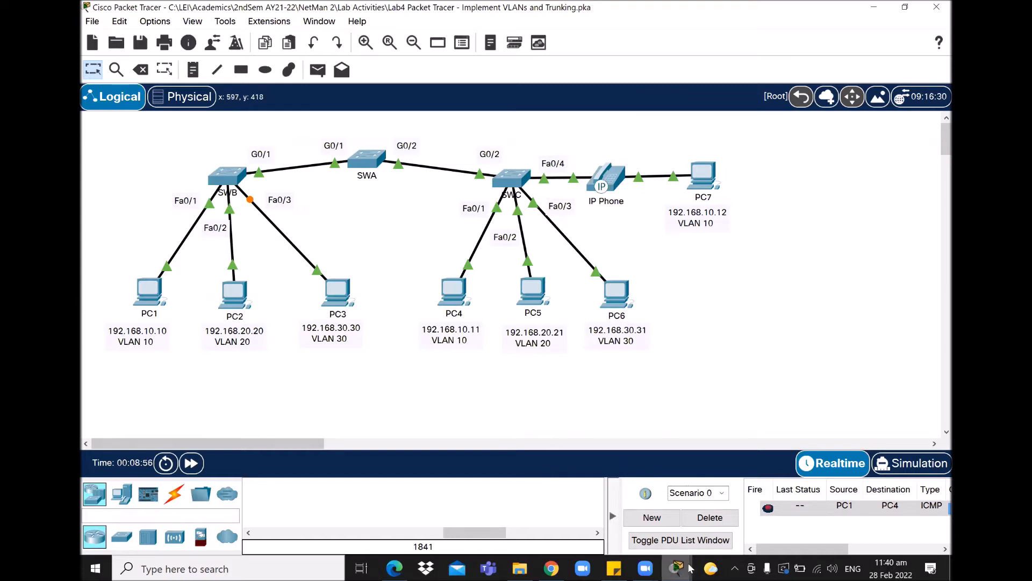
- Switch to SWC's command line, type 'int f0/1', and bring SWC's CLI back after checking the topology
{"action": "mouse_move", "coordinate": [679, 569]}
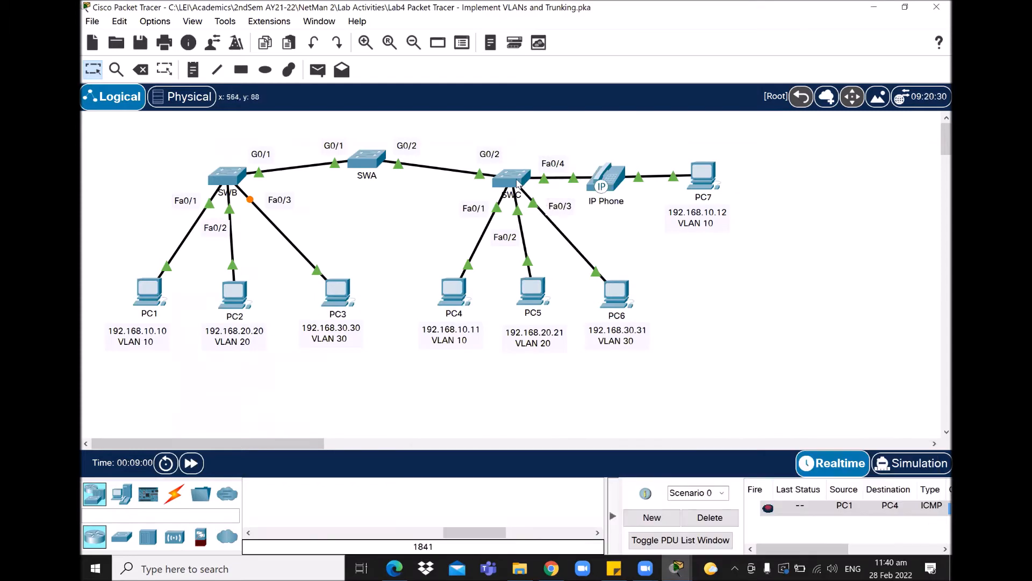
{"action": "mouse_move", "coordinate": [518, 183]}
{"action": "left_click", "coordinate": [874, 518]}
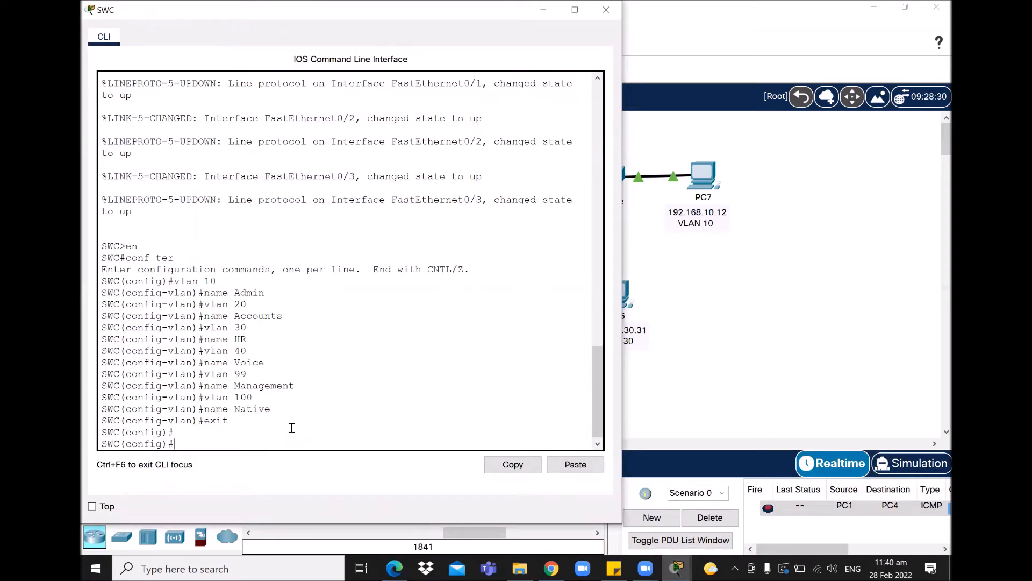
{"action": "type", "text": "int f0/1"}
{"action": "left_click", "coordinate": [737, 369]}
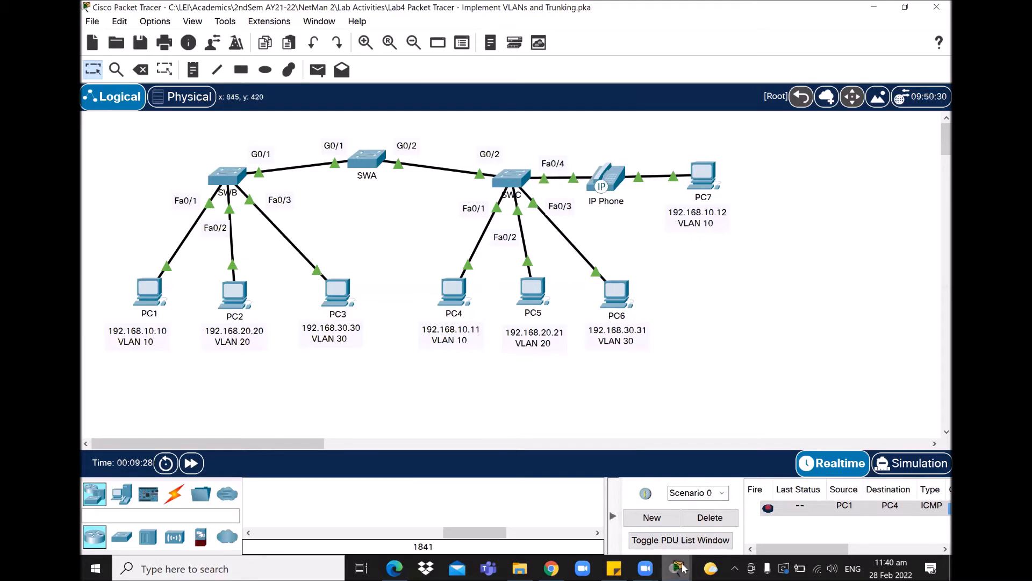
{"action": "mouse_move", "coordinate": [677, 568]}
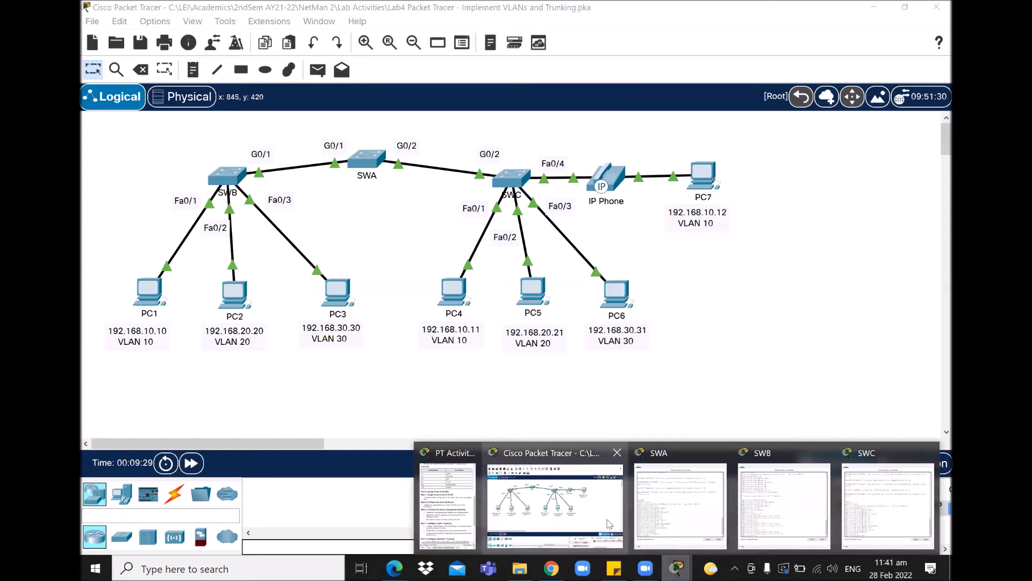
{"action": "left_click", "coordinate": [877, 515]}
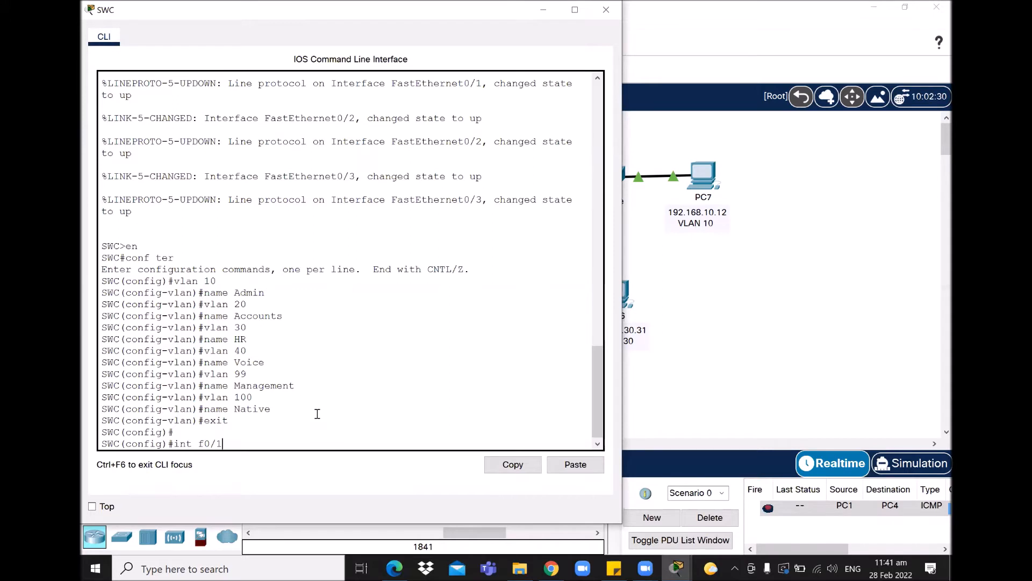
- On SWC, make port f0/1 an access port in VLAN 10
{"action": "key", "text": "Return"}
{"action": "type", "text": "switchport mode access"}
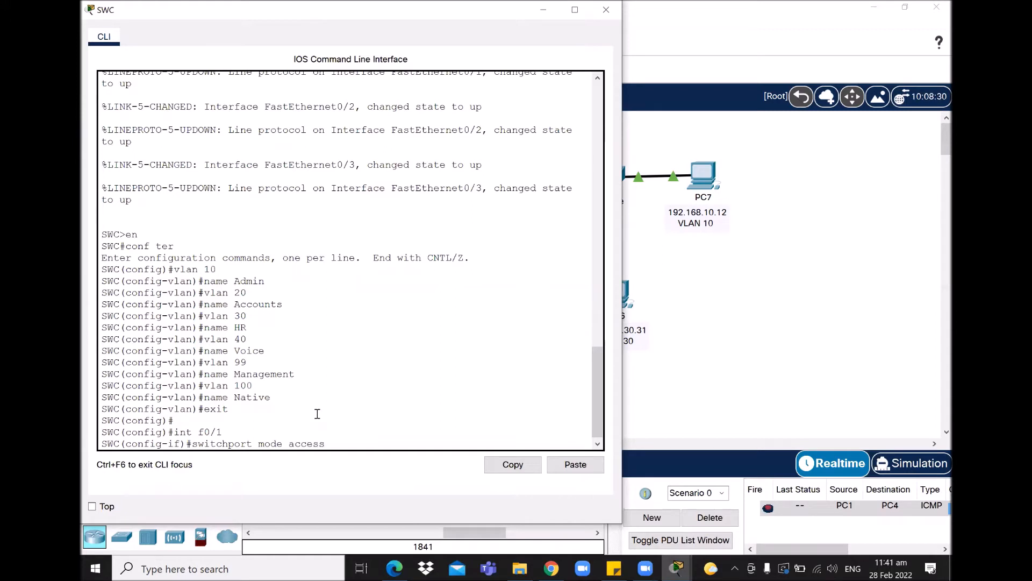
{"action": "key", "text": "Return"}
{"action": "type", "text": "switch"}
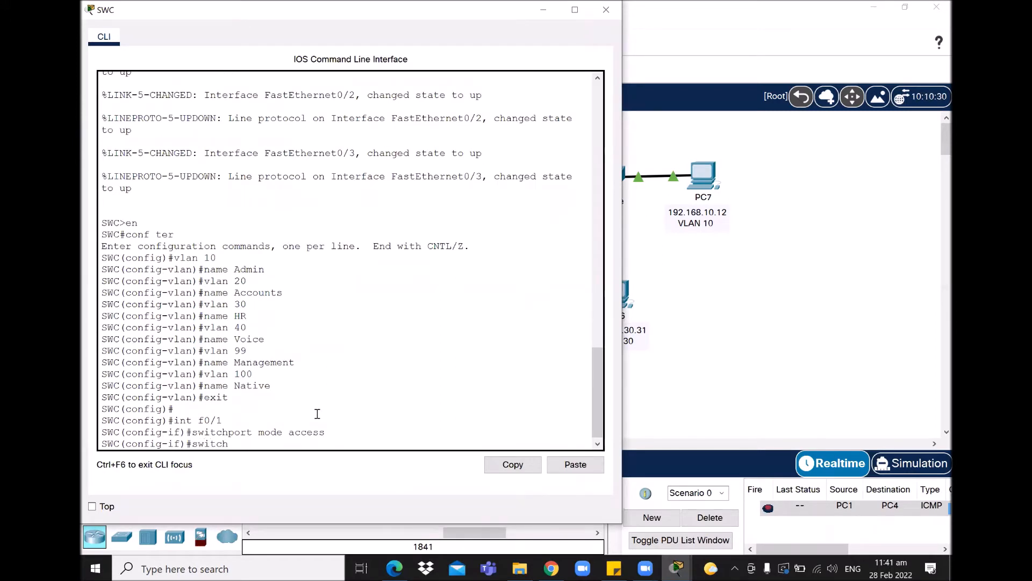
{"action": "type", "text": "port access vlan 10"}
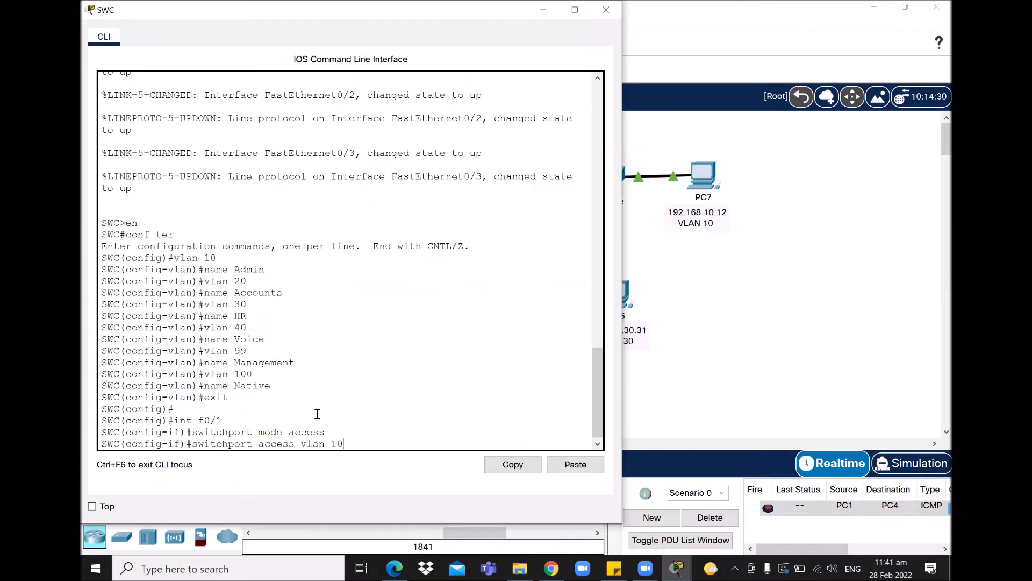
{"action": "key", "text": "Return"}
{"action": "key", "text": "Return"}
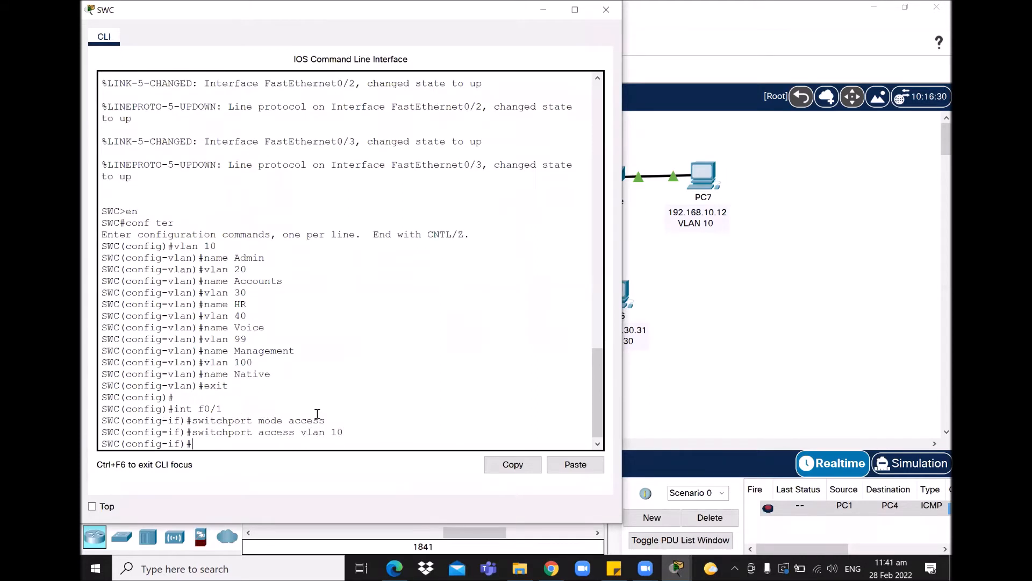
- Make SWC's port f0/2 an access port in VLAN 20
{"action": "key", "text": "Up"}
{"action": "key", "text": "Up"}
{"action": "key", "text": "Up"}
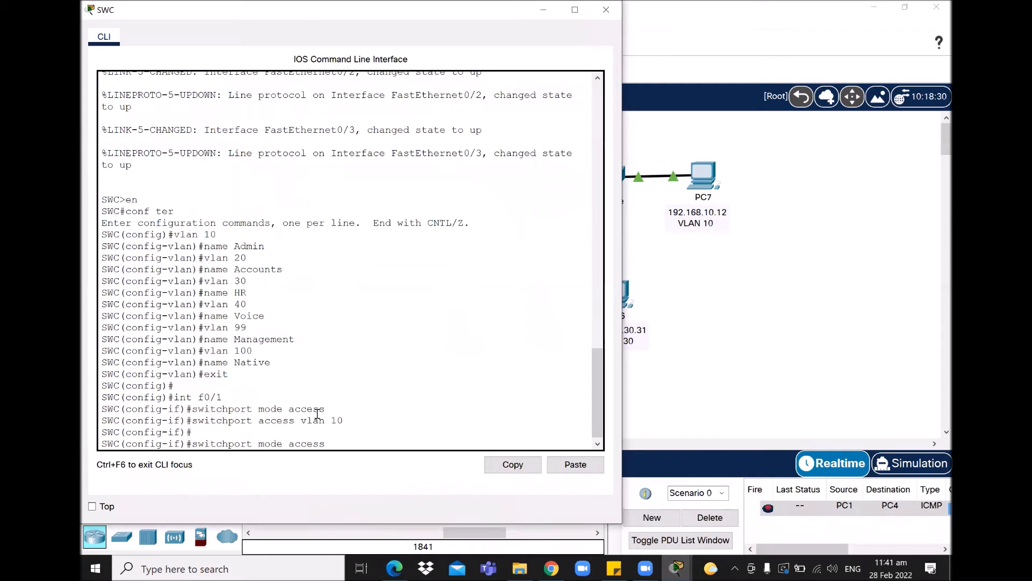
{"action": "key", "text": "BackSpace"}
{"action": "key", "text": "Return"}
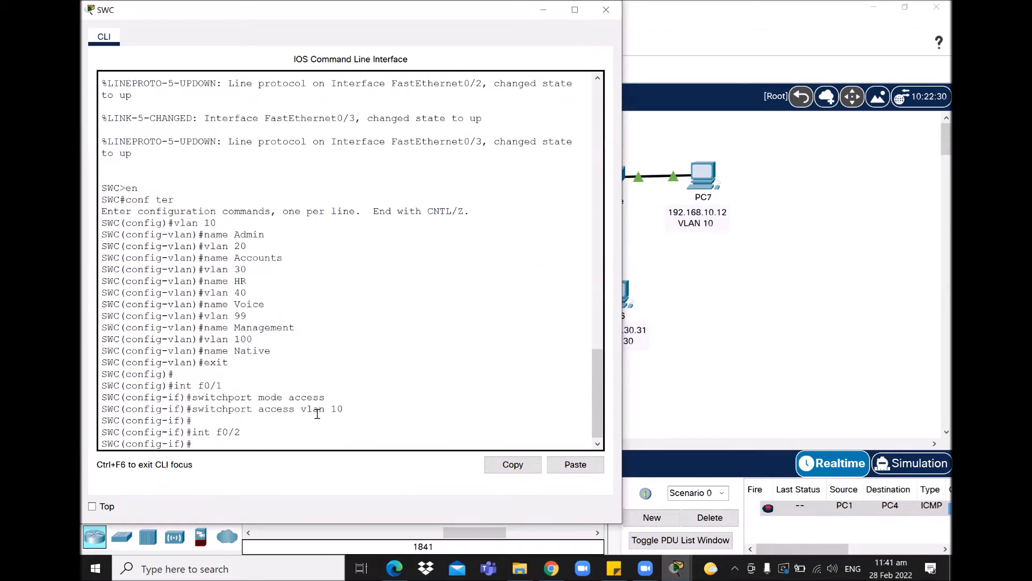
{"action": "type", "text": "switchport mode access"}
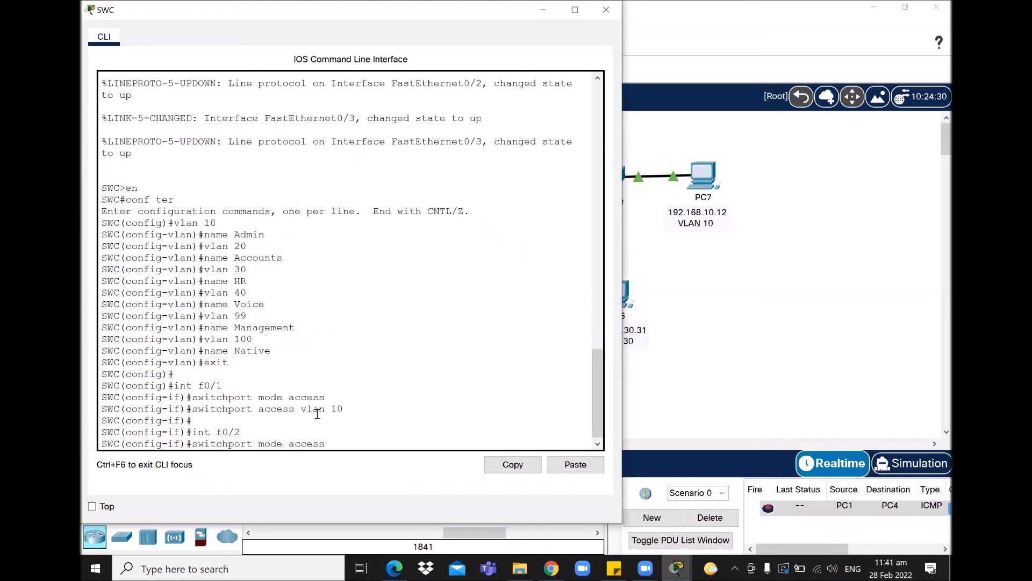
{"action": "key", "text": "Return"}
{"action": "key", "text": "Up"}
{"action": "key", "text": "Up"}
{"action": "key", "text": "Up"}
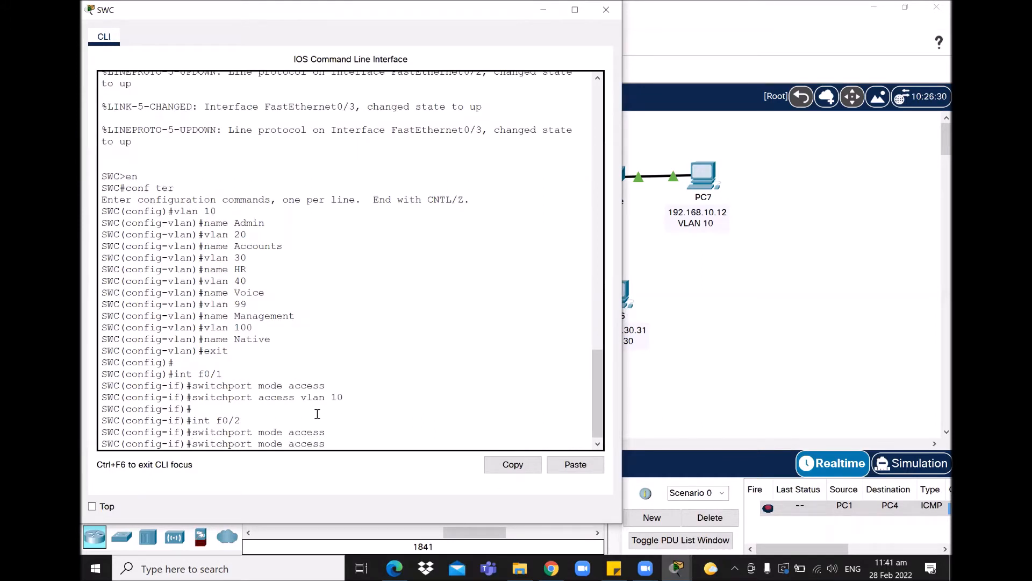
{"action": "key", "text": "BackSpace"}
{"action": "key", "text": "BackSpace"}
{"action": "type", "text": "20"}
{"action": "key", "text": "Return"}
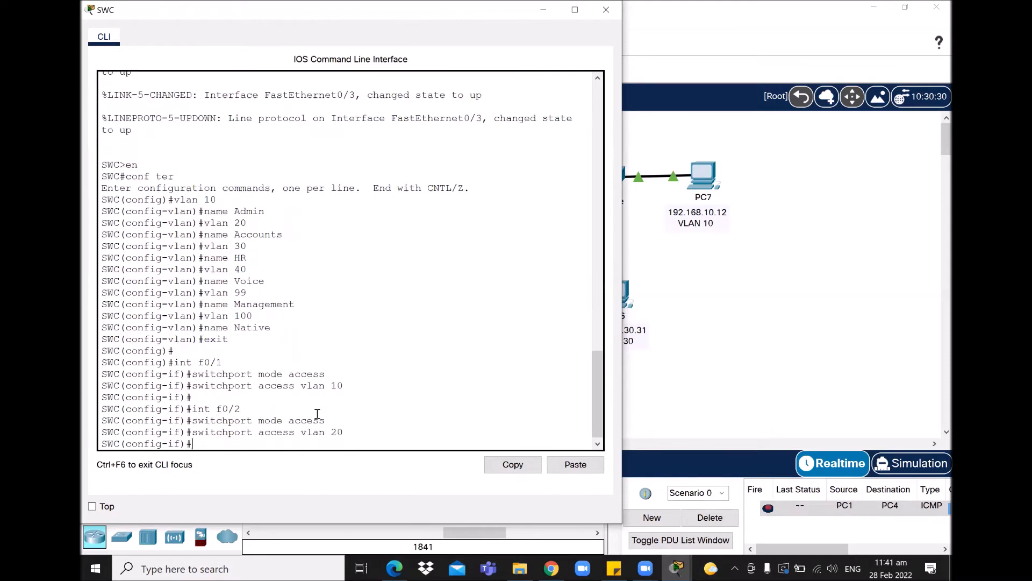
- Make SWC's port f0/3 an access port in VLAN 30
{"action": "key", "text": "Return"}
{"action": "key", "text": "Up"}
{"action": "key", "text": "Up"}
{"action": "key", "text": "Up"}
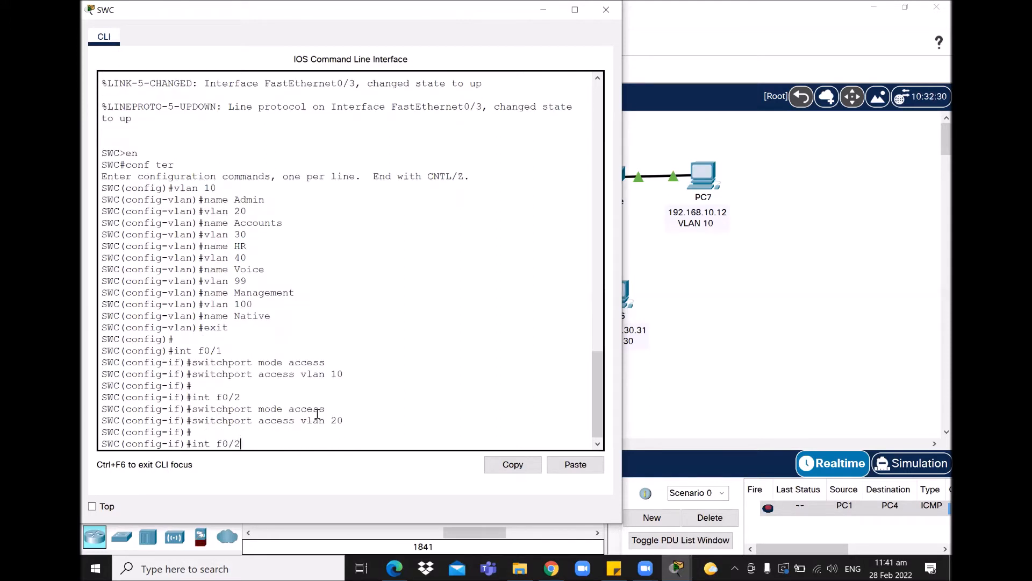
{"action": "key", "text": "BackSpace"}
{"action": "type", "text": "3"}
{"action": "key", "text": "Return"}
{"action": "key", "text": "Up"}
{"action": "key", "text": "Up"}
{"action": "key", "text": "Up"}
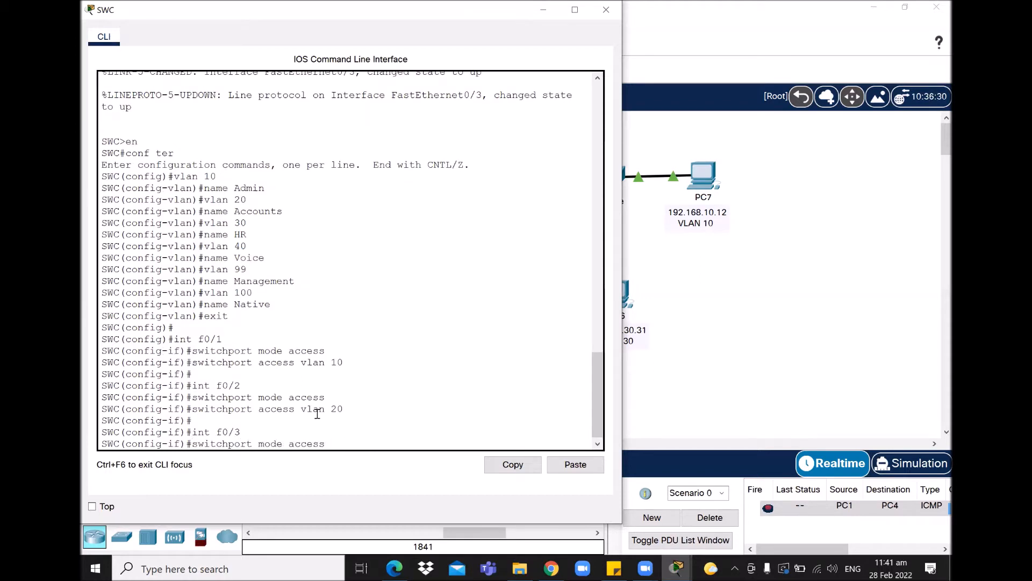
{"action": "key", "text": "Return"}
{"action": "key", "text": "Up"}
{"action": "key", "text": "Up"}
{"action": "key", "text": "Up"}
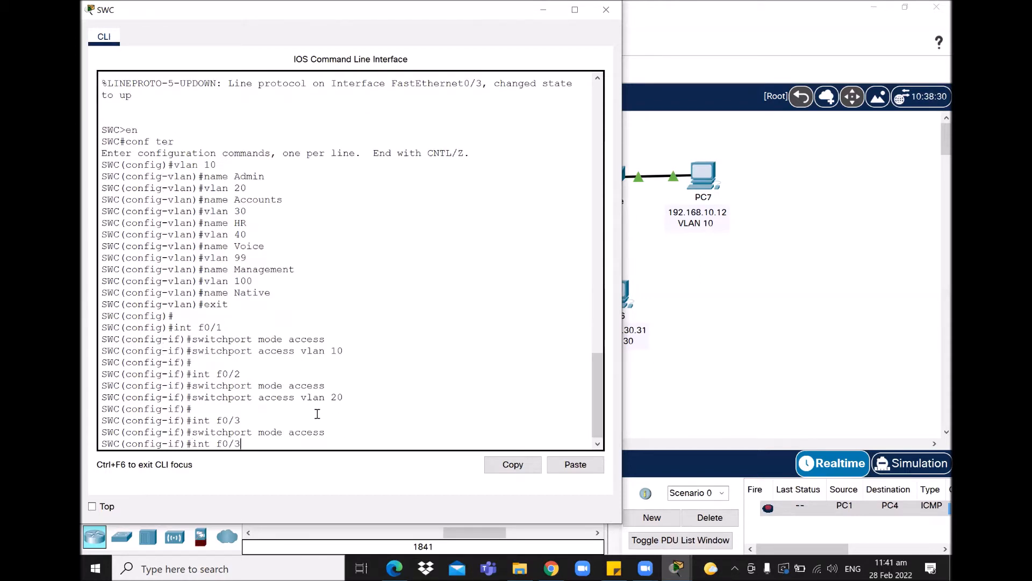
{"action": "key", "text": "BackSpace"}
{"action": "key", "text": "BackSpace"}
{"action": "type", "text": "30"}
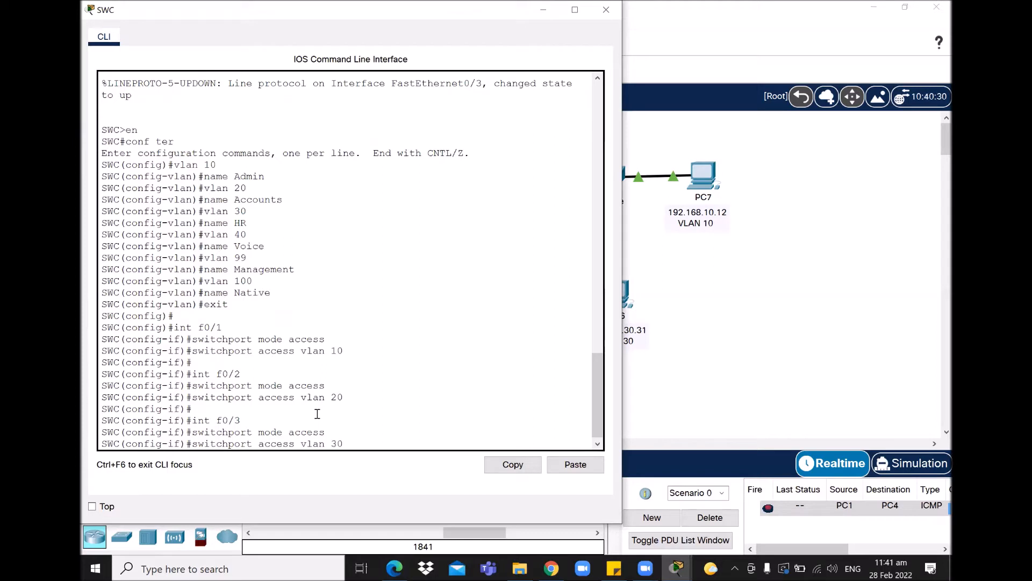
{"action": "key", "text": "Return"}
{"action": "key", "text": "Return"}
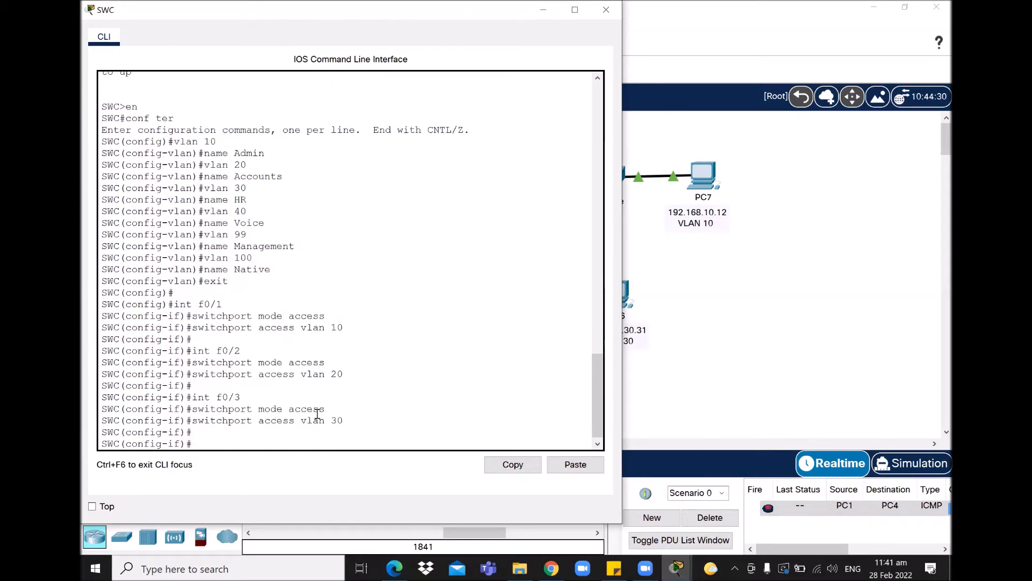
- Make SWC's port f0/4 an access port and enter its VLAN 10 assignment
{"action": "key", "text": "Up"}
{"action": "key", "text": "Up"}
{"action": "key", "text": "Up"}
{"action": "key", "text": "BackSpace"}
{"action": "type", "text": "4"}
{"action": "key", "text": "Return"}
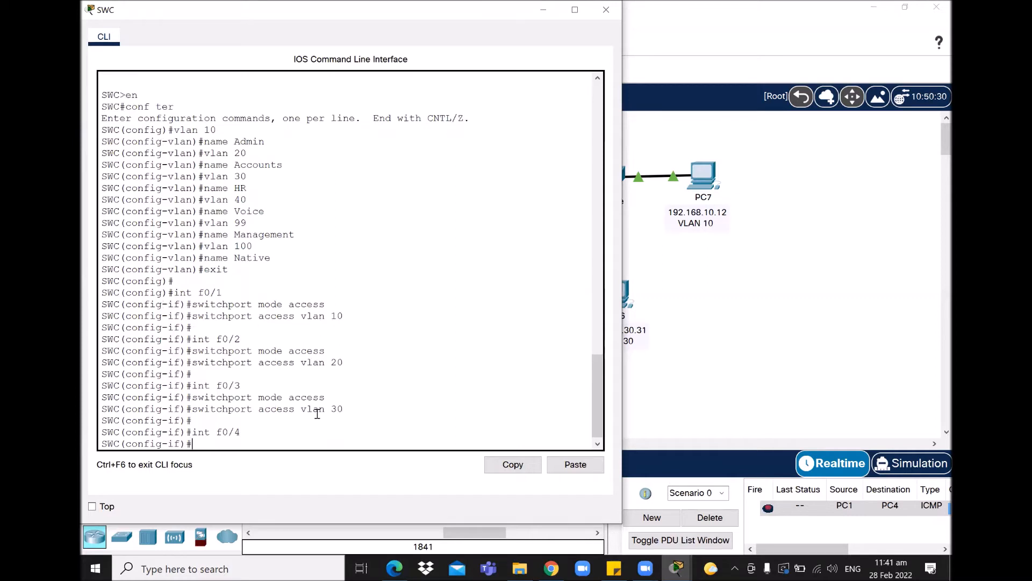
{"action": "key", "text": "Up"}
{"action": "key", "text": "Up"}
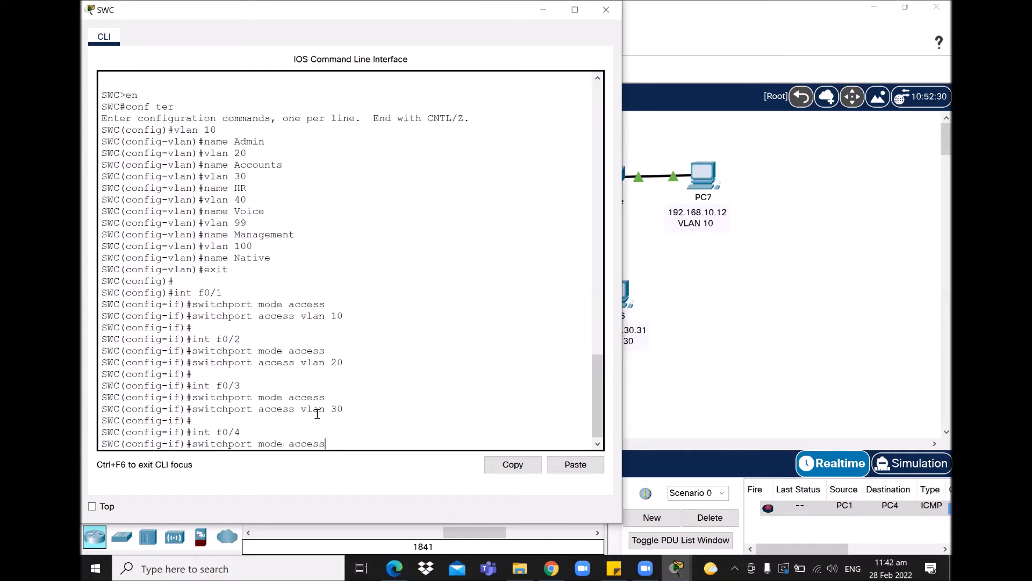
{"action": "key", "text": "Return"}
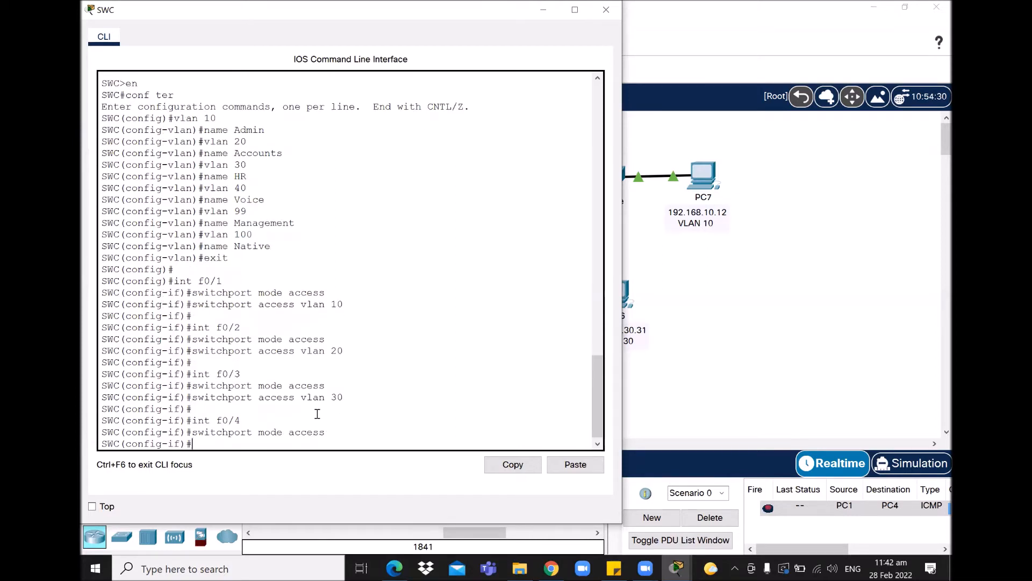
{"action": "key", "text": "Up"}
{"action": "key", "text": "Up"}
{"action": "key", "text": "Up"}
{"action": "key", "text": "BackSpace"}
{"action": "key", "text": "BackSpace"}
{"action": "type", "text": "10"}
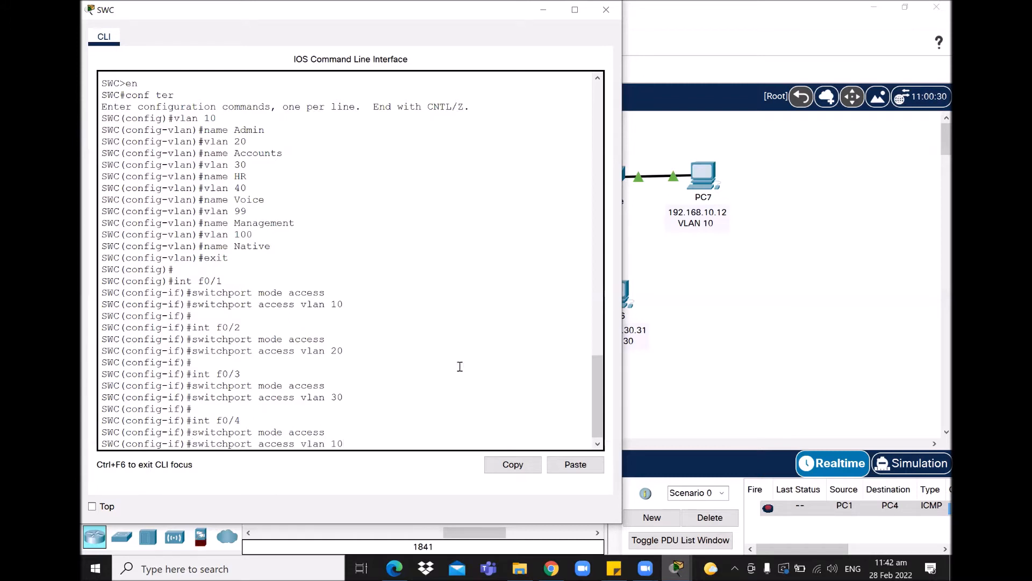
{"action": "left_click", "coordinate": [752, 314]}
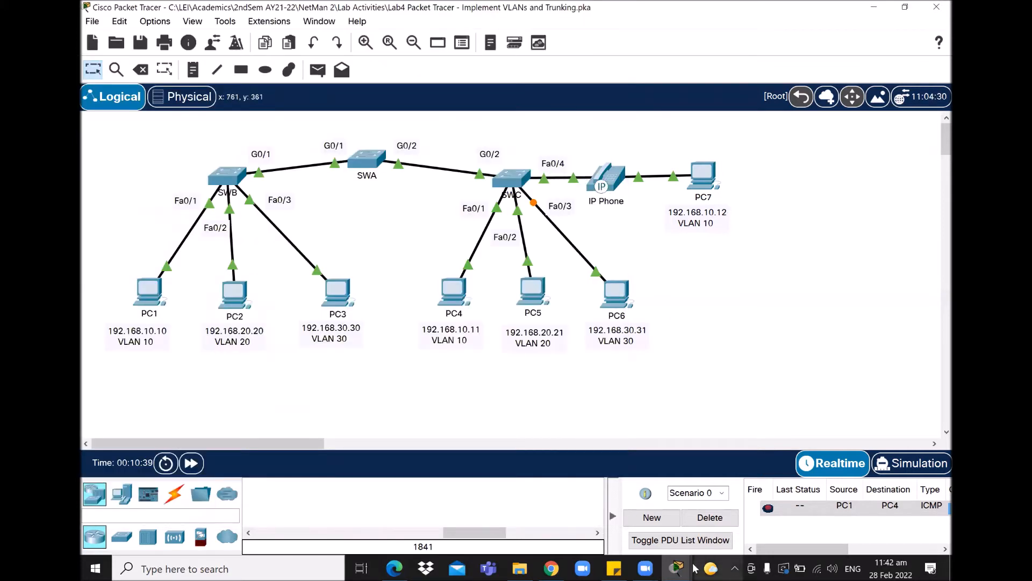
{"action": "left_click", "coordinate": [677, 568]}
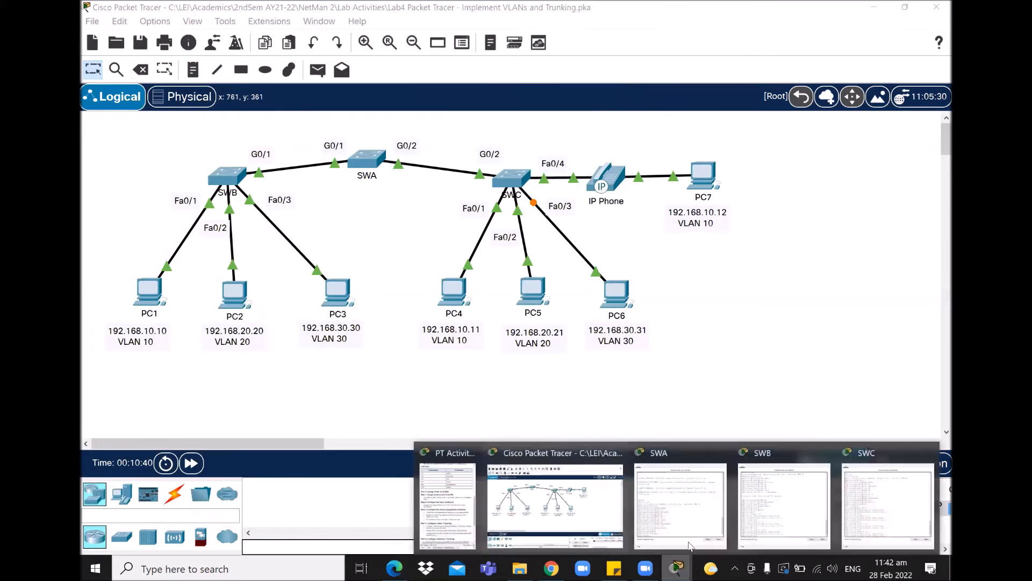
{"action": "left_click", "coordinate": [887, 506]}
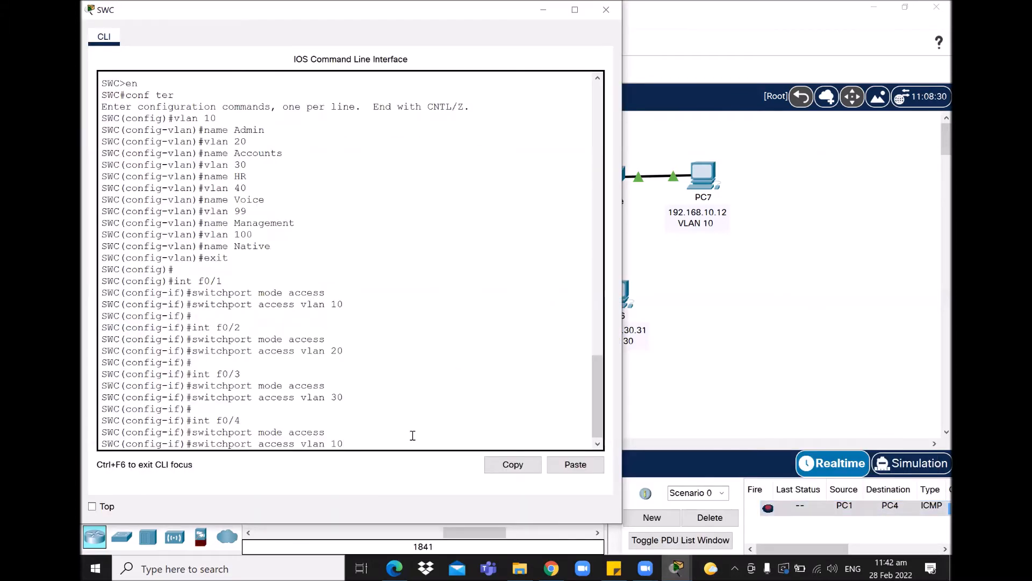
{"action": "key", "text": "Return"}
{"action": "key", "text": "Return"}
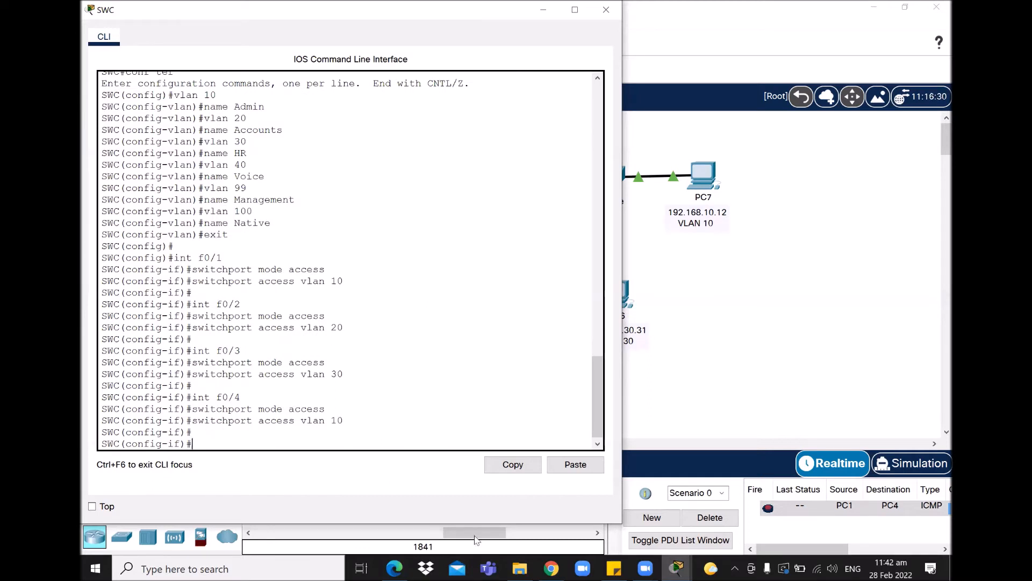
{"action": "left_click", "coordinate": [665, 557]}
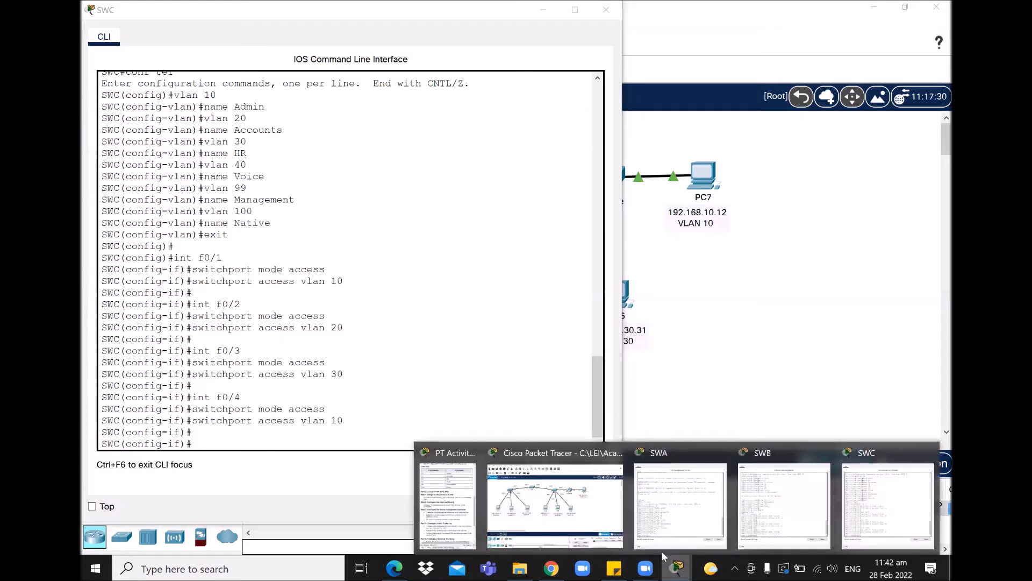
{"action": "left_click", "coordinate": [451, 483]}
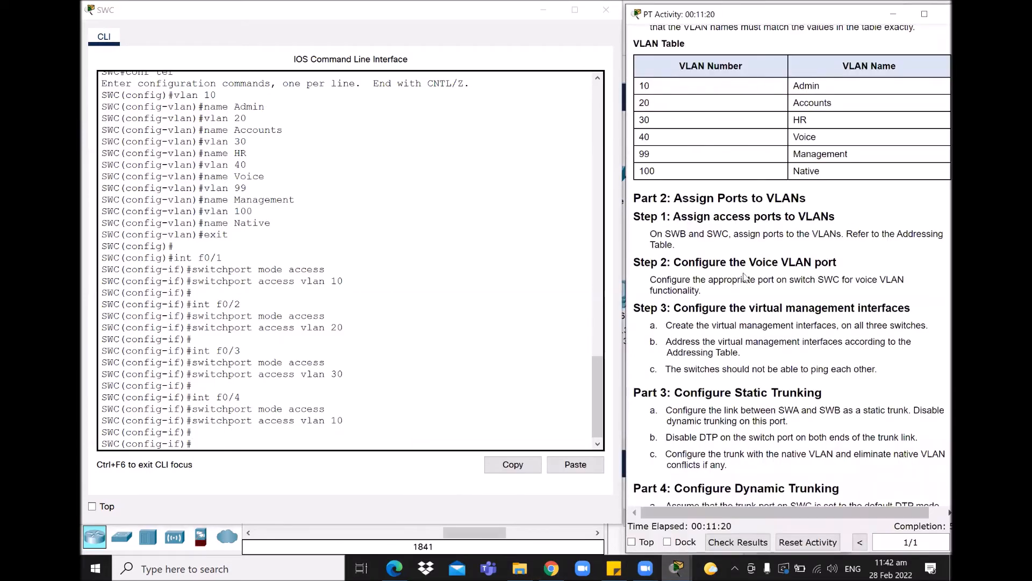
{"action": "left_click_drag", "start_coordinate": [639, 216], "coordinate": [728, 296]}
{"action": "left_click", "coordinate": [702, 275]}
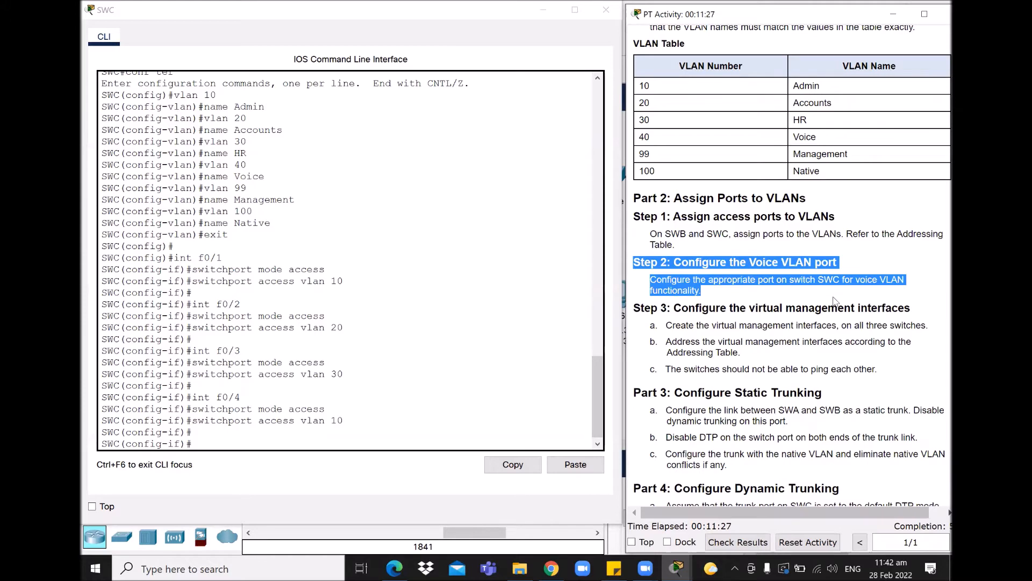
{"action": "left_click", "coordinate": [745, 288]}
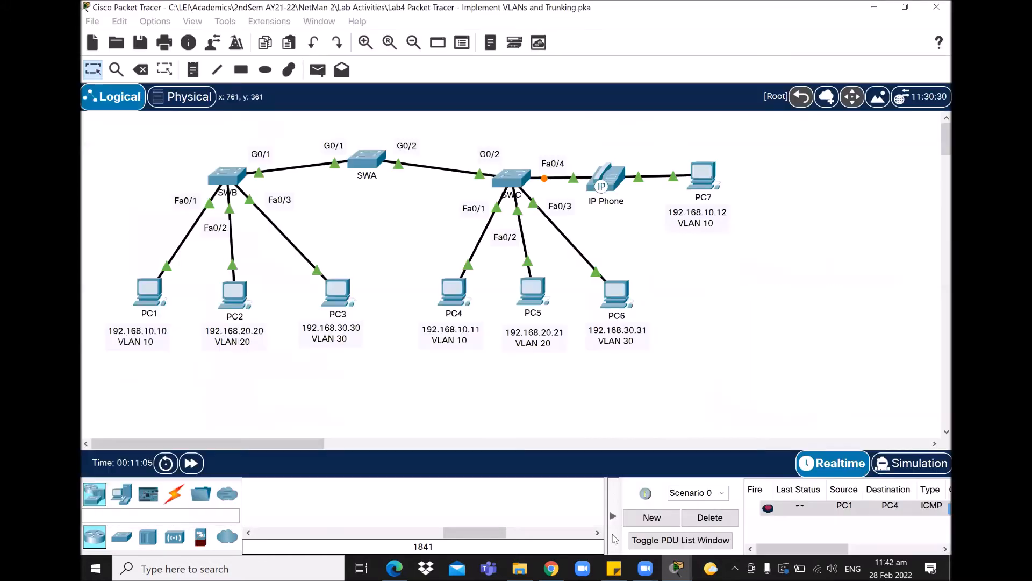
{"action": "left_click", "coordinate": [613, 535]}
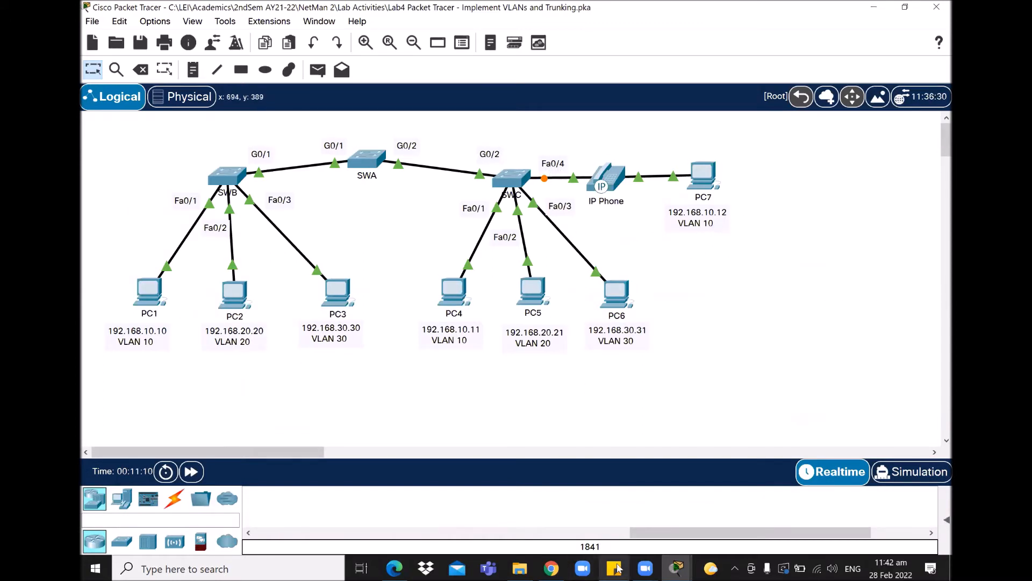
{"action": "mouse_move", "coordinate": [557, 568]}
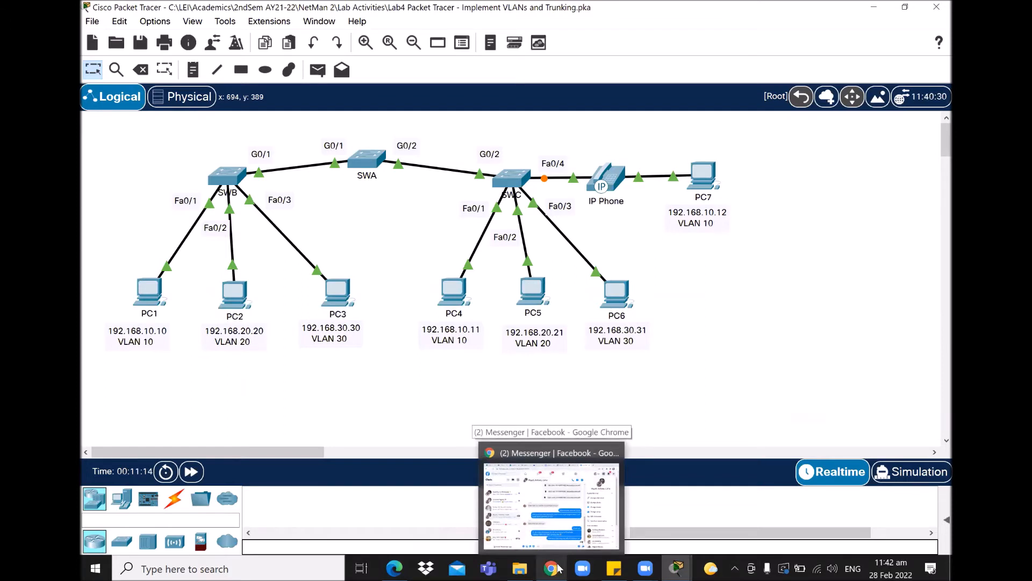
{"action": "mouse_move", "coordinate": [676, 568]}
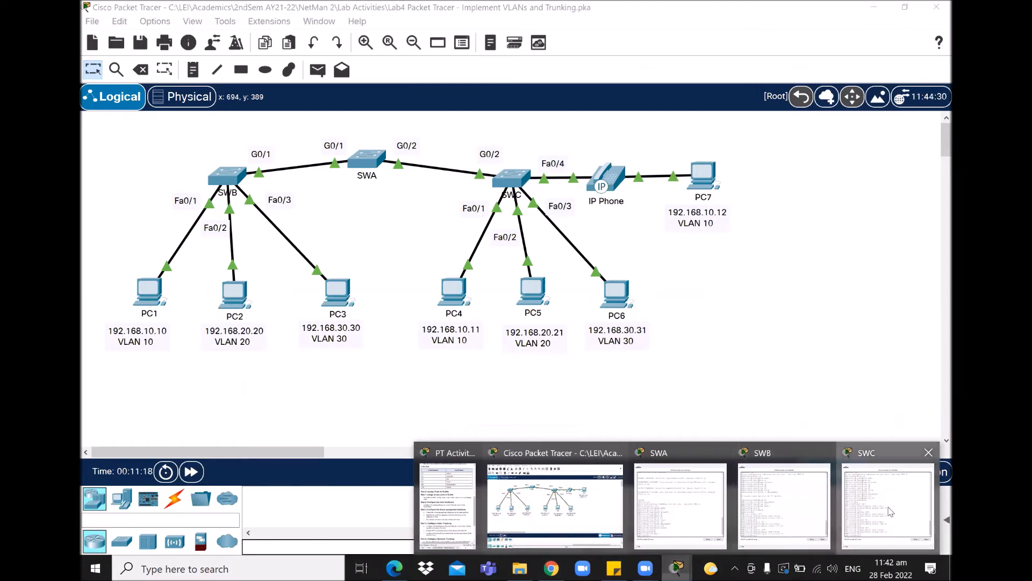
- On SWC's interface f0/4, apply 'mls qos trust cos'
{"action": "left_click", "coordinate": [841, 509]}
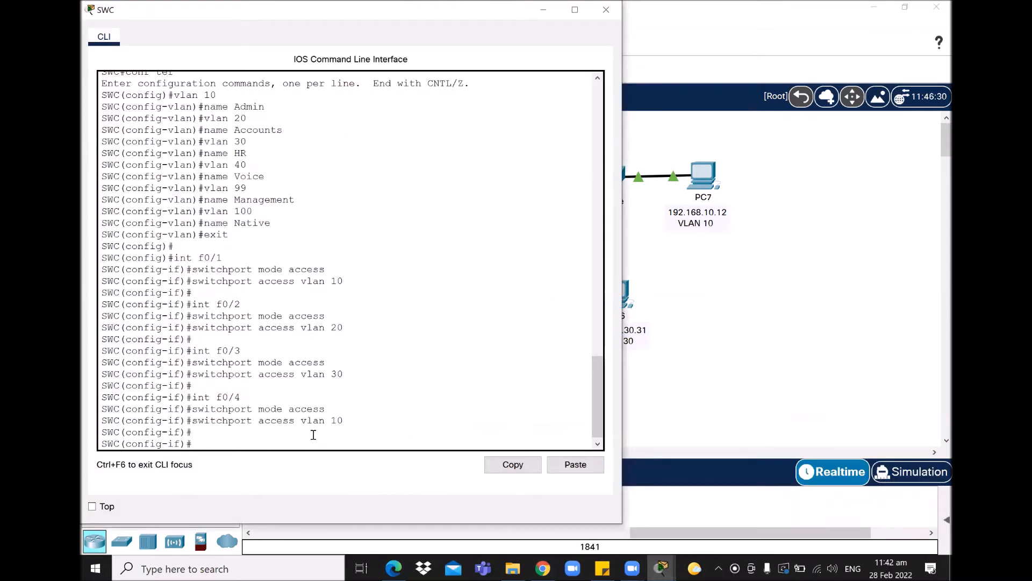
{"action": "key", "text": "Up"}
{"action": "key", "text": "Up"}
{"action": "key", "text": "Up"}
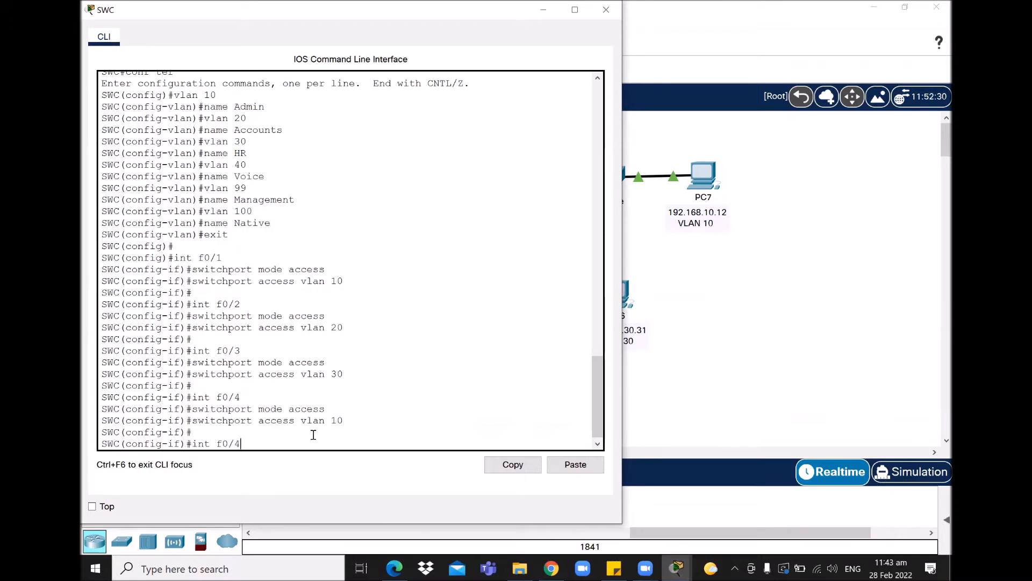
{"action": "key", "text": "Return"}
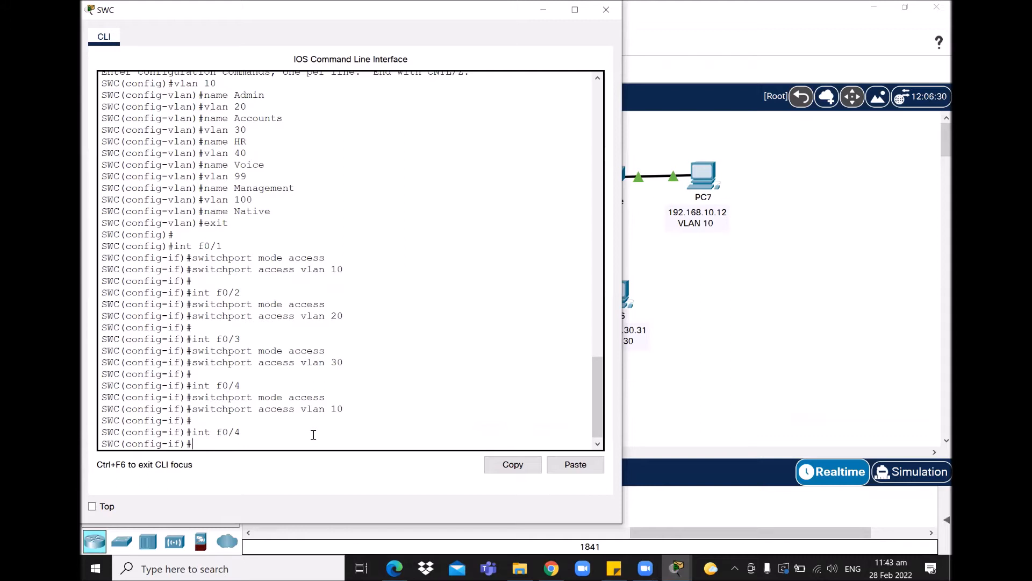
{"action": "type", "text": "mls qos trust cost"}
{"action": "key", "text": "BackSpace"}
{"action": "key", "text": "Return"}
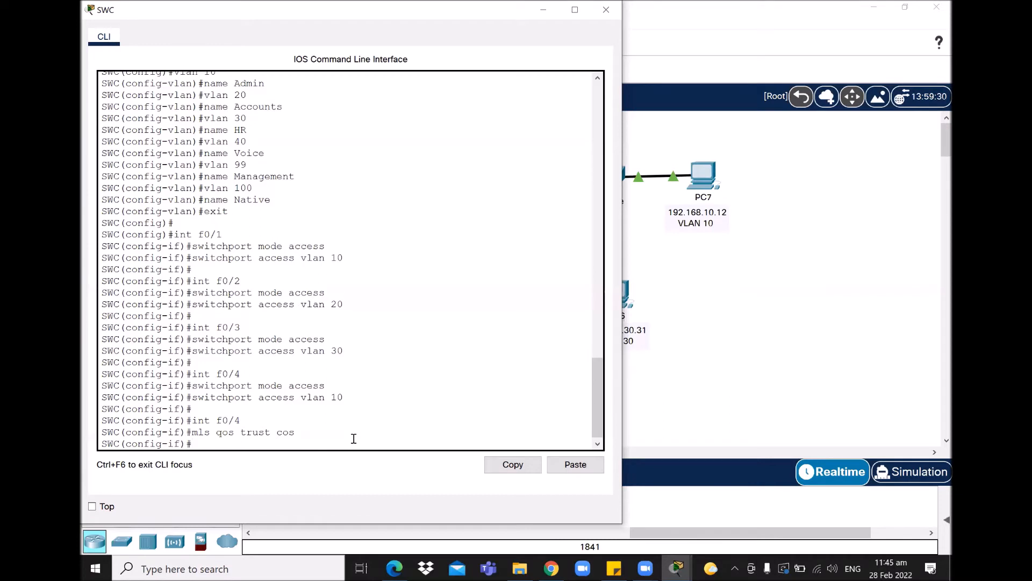
- Set voice VLAN 40 on SWC's f0/4, checking the number in the instructions
{"action": "type", "text": "switchport mode access"}
{"action": "key", "text": "BackSpace"}
{"action": "key", "text": "BackSpace"}
{"action": "key", "text": "BackSpace"}
{"action": "key", "text": "BackSpace"}
{"action": "key", "text": "BackSpace"}
{"action": "key", "text": "BackSpace"}
{"action": "key", "text": "BackSpace"}
{"action": "key", "text": "BackSpace"}
{"action": "key", "text": "BackSpace"}
{"action": "key", "text": "BackSpace"}
{"action": "key", "text": "BackSpace"}
{"action": "type", "text": "voice vlan"}
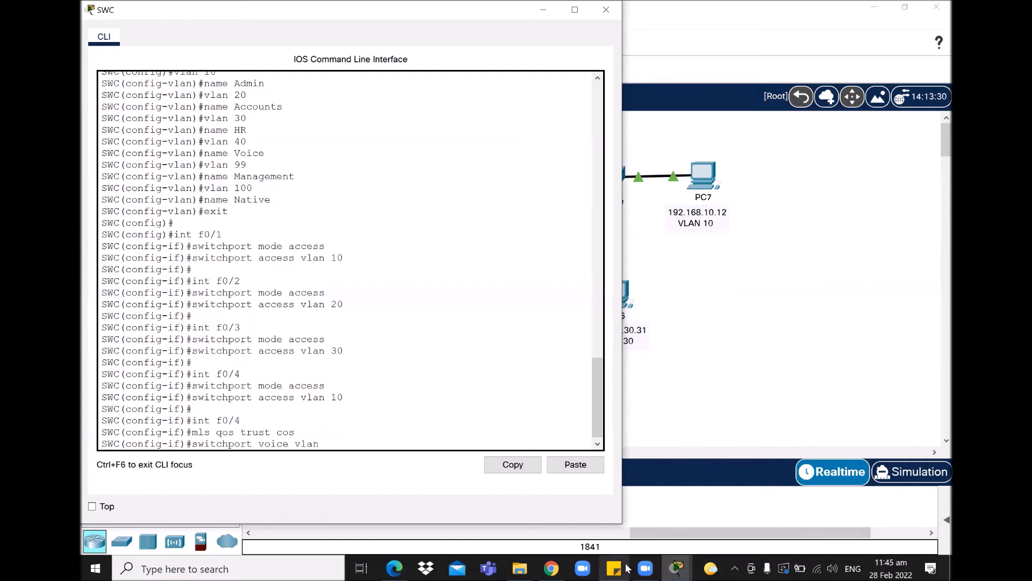
{"action": "left_click", "coordinate": [677, 567]}
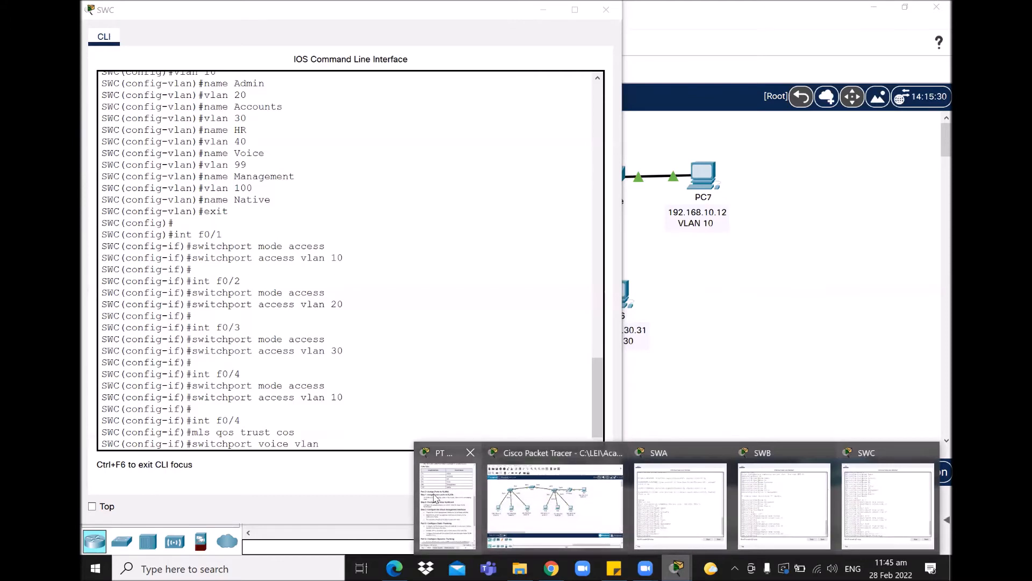
{"action": "left_click", "coordinate": [447, 508]}
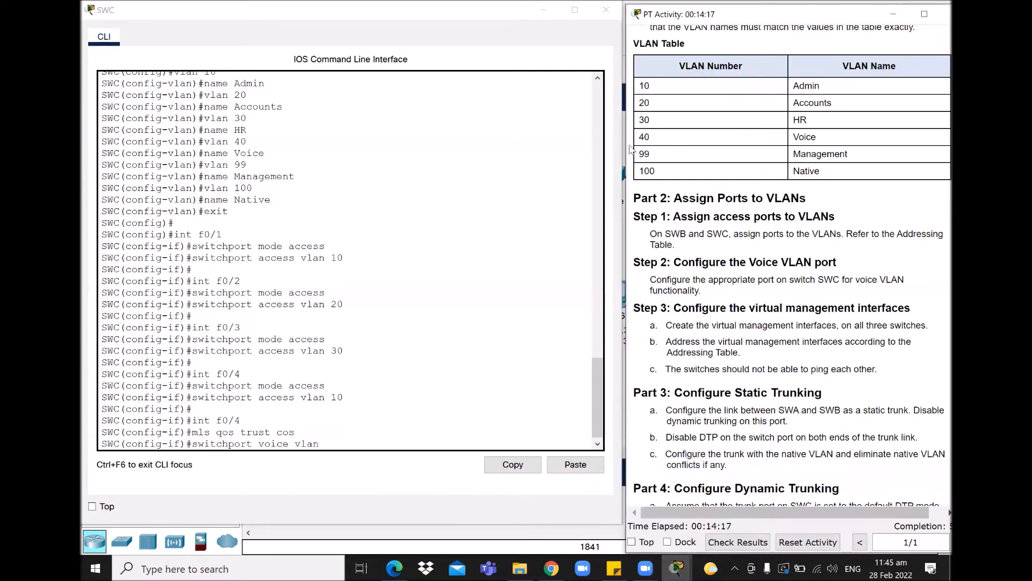
{"action": "left_click_drag", "start_coordinate": [664, 141], "coordinate": [638, 141]}
{"action": "left_click", "coordinate": [329, 443]}
{"action": "type", "text": "40"}
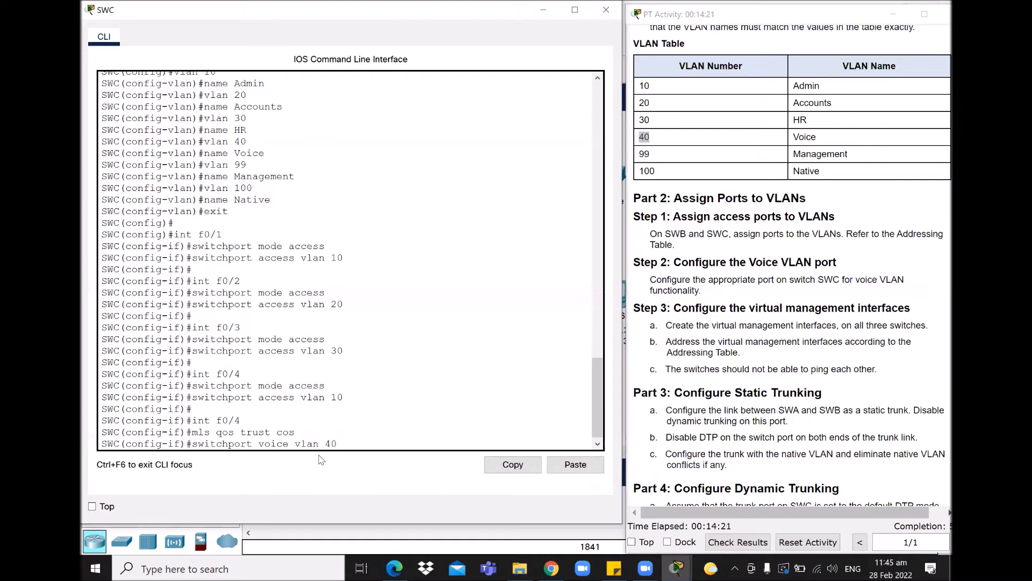
{"action": "key", "text": "Return"}
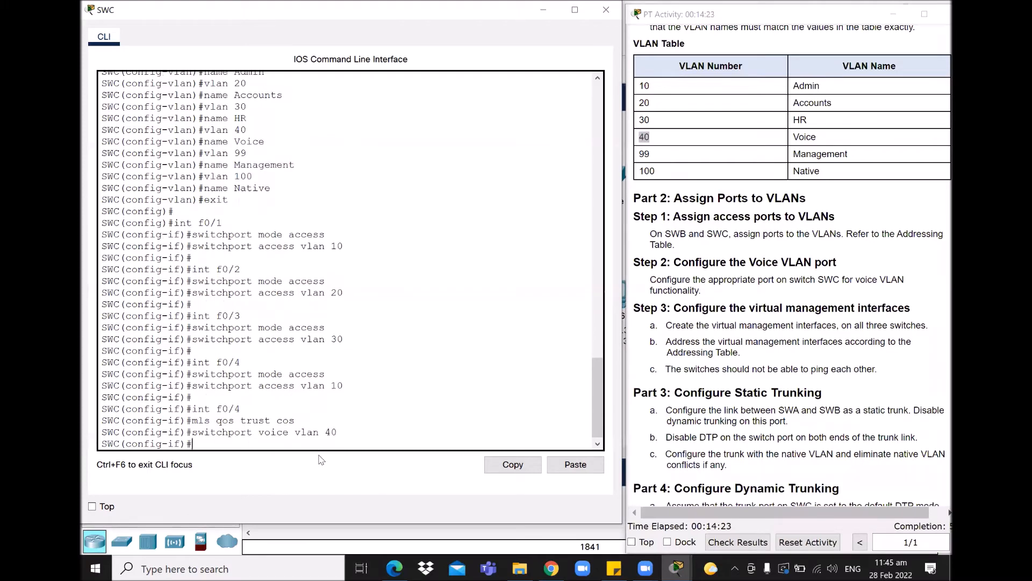
{"action": "left_click", "coordinate": [613, 532]}
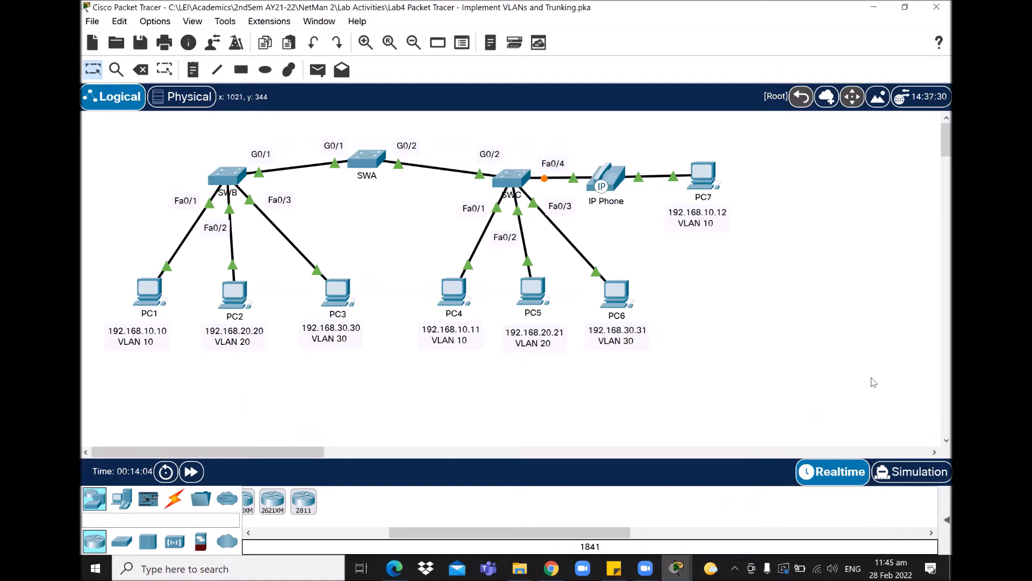
- Bring the PT Activity instructions window forward beside the topology
{"action": "mouse_move", "coordinate": [675, 568]}
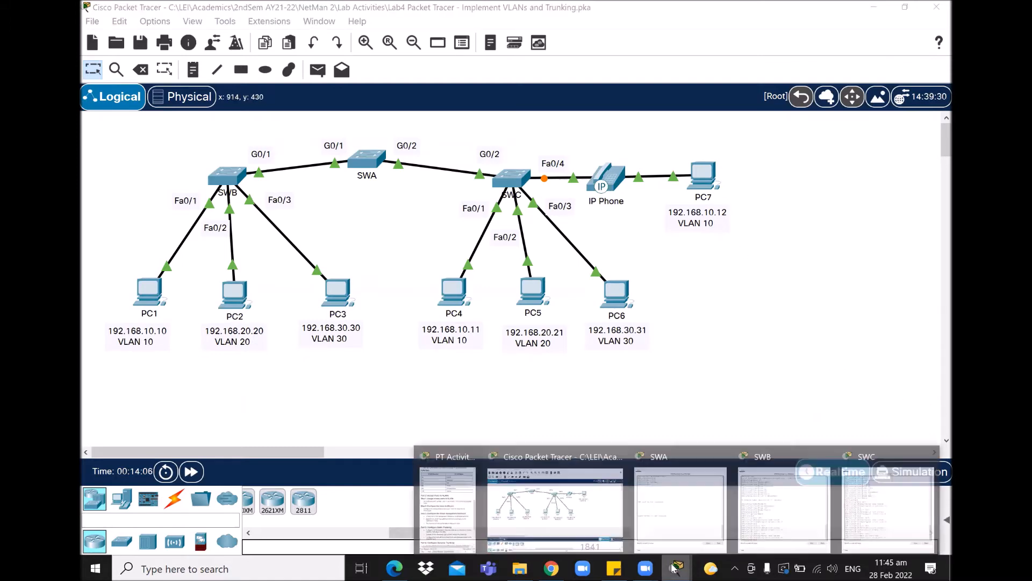
{"action": "left_click", "coordinate": [492, 505]}
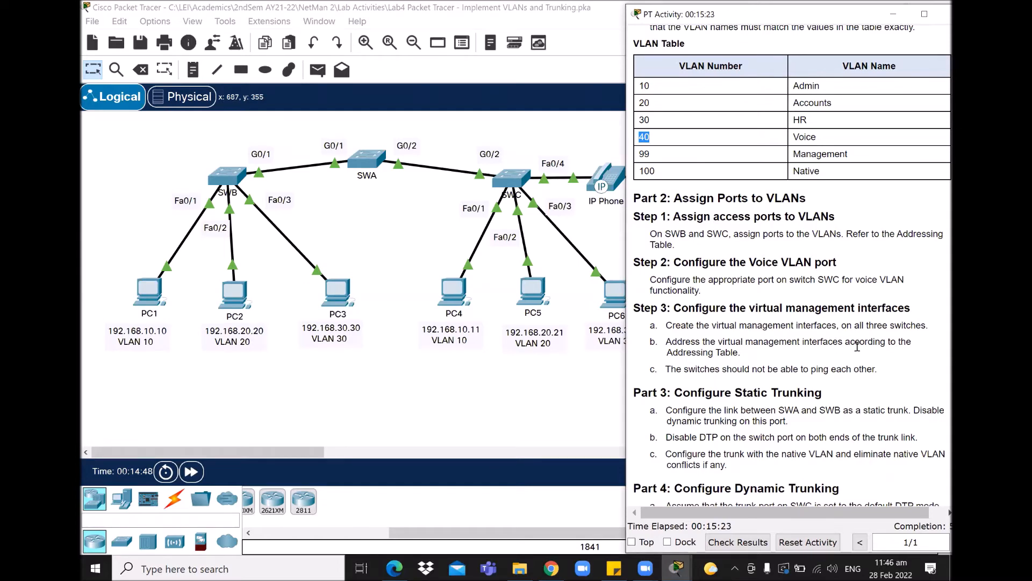
- Scroll up to the Addressing Table and select SWA's SVI address 192.168.99.252
{"action": "scroll", "coordinate": [861, 349], "scroll_direction": "up", "scroll_amount": 3}
{"action": "scroll", "coordinate": [860, 352], "scroll_direction": "up", "scroll_amount": 3}
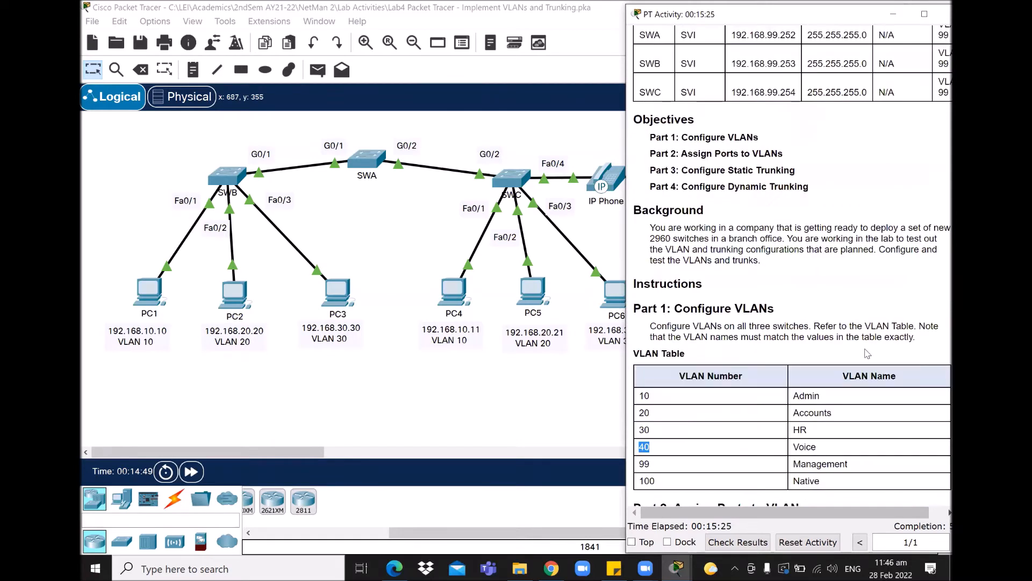
{"action": "scroll", "coordinate": [882, 364], "scroll_direction": "up", "scroll_amount": 6}
{"action": "scroll", "coordinate": [807, 304], "scroll_direction": "up", "scroll_amount": 1}
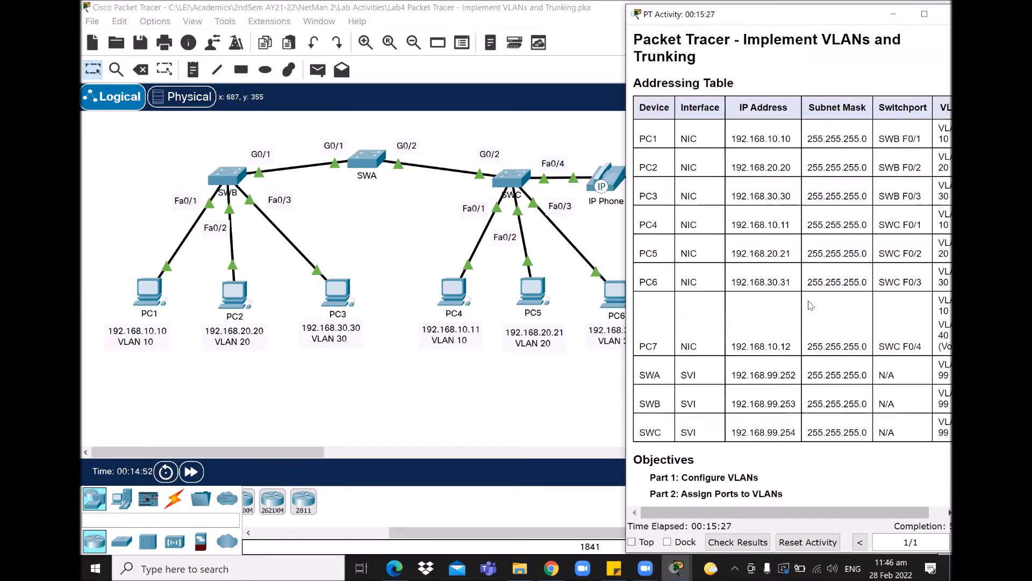
{"action": "left_click_drag", "start_coordinate": [679, 377], "coordinate": [880, 423]}
{"action": "left_click", "coordinate": [861, 439]}
{"action": "left_click_drag", "start_coordinate": [730, 375], "coordinate": [949, 378]}
- Highlight the VLAN 99 Management row, then scroll back up to the Addressing Table
{"action": "left_click_drag", "start_coordinate": [712, 514], "coordinate": [693, 515]}
{"action": "scroll", "coordinate": [727, 472], "scroll_direction": "down", "scroll_amount": 9}
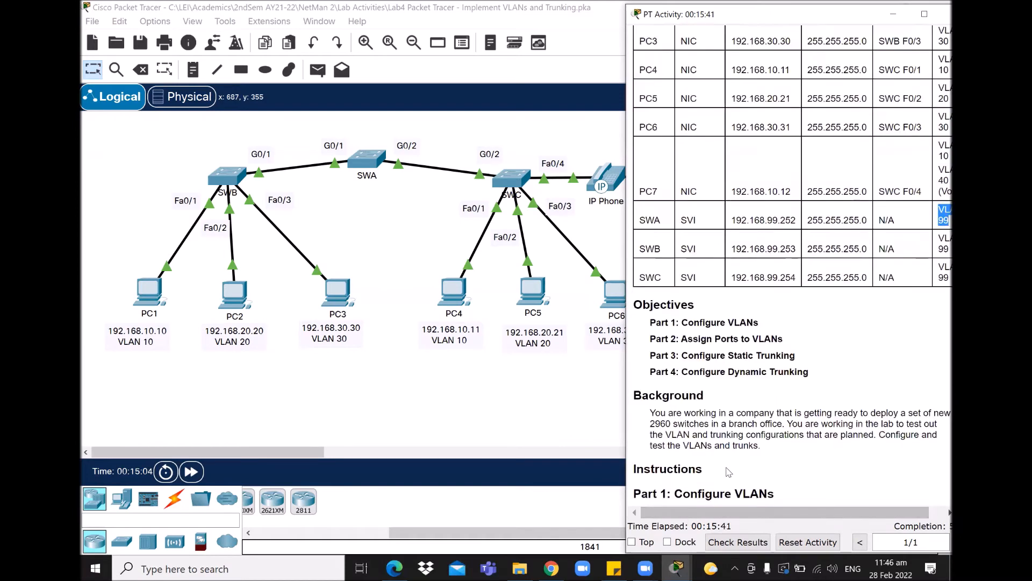
{"action": "left_click_drag", "start_coordinate": [641, 339], "coordinate": [864, 342]}
{"action": "left_click", "coordinate": [865, 413]}
{"action": "scroll", "coordinate": [871, 423], "scroll_direction": "up", "scroll_amount": 3}
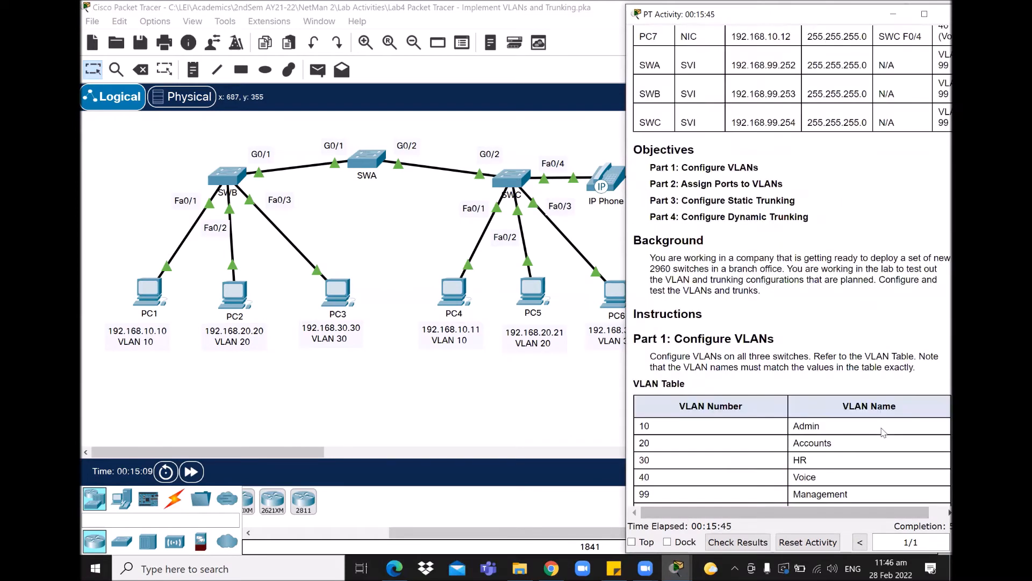
{"action": "scroll", "coordinate": [883, 432], "scroll_direction": "up", "scroll_amount": 6}
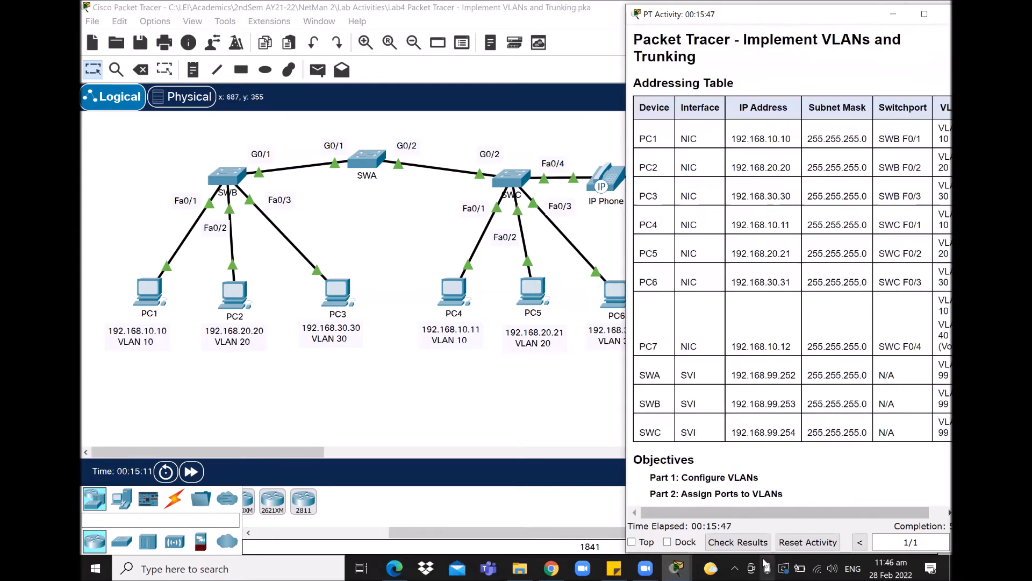
{"action": "mouse_move", "coordinate": [676, 568]}
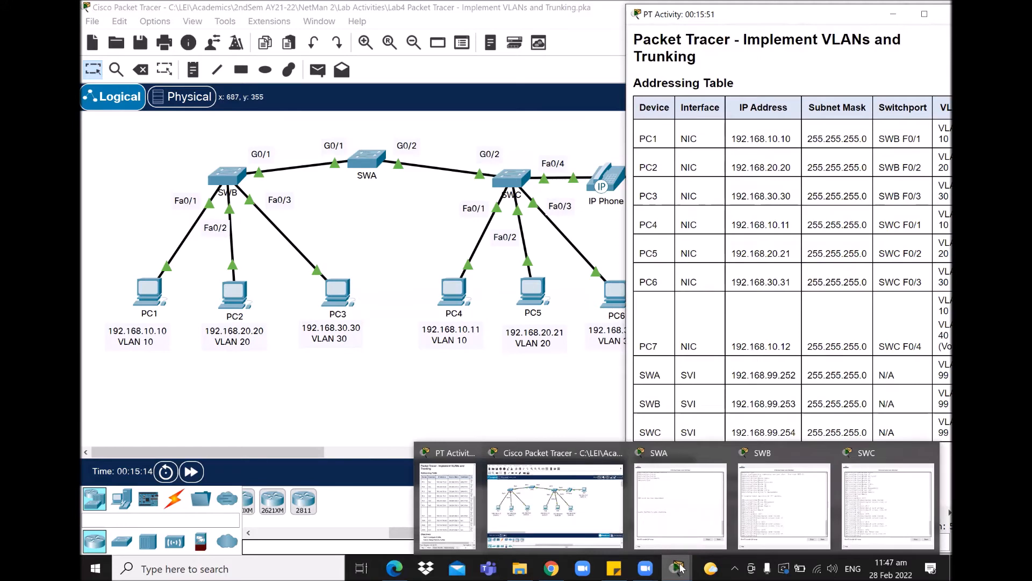
- On SWA, enter global configuration and open interface VLAN 99
{"action": "left_click", "coordinate": [687, 494]}
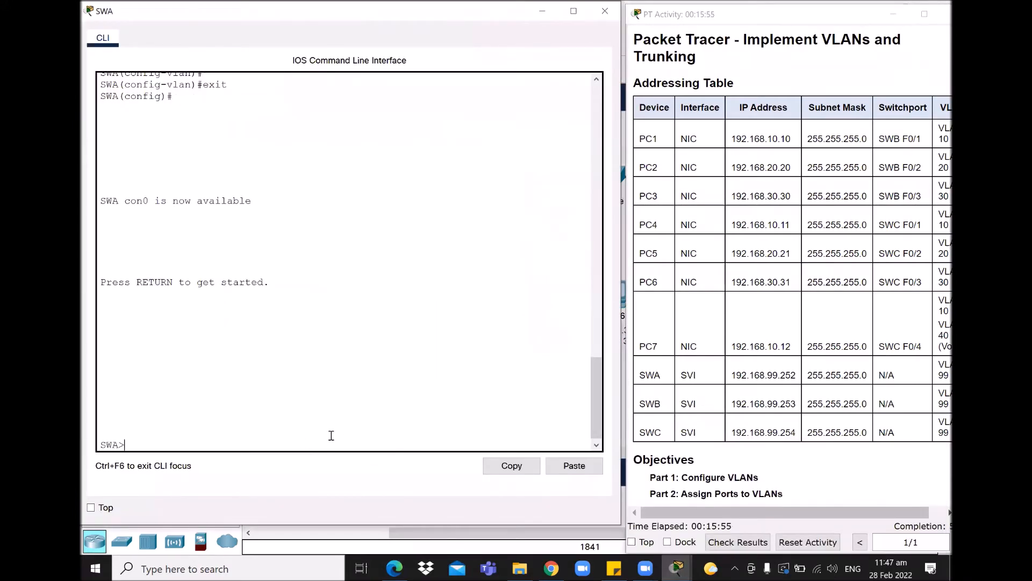
{"action": "type", "text": "en"}
{"action": "key", "text": "Return"}
{"action": "type", "text": "conf ter"}
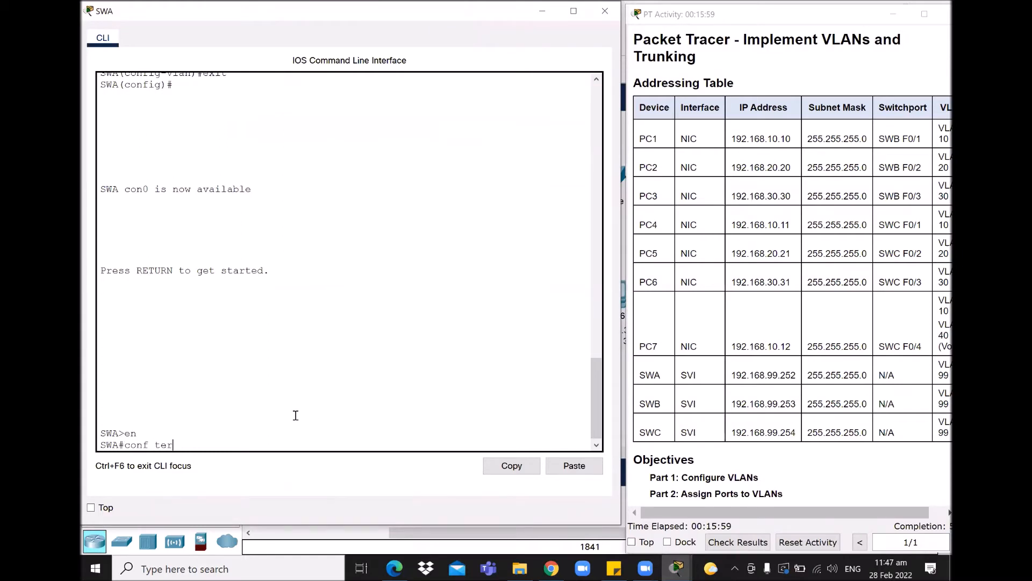
{"action": "key", "text": "Return"}
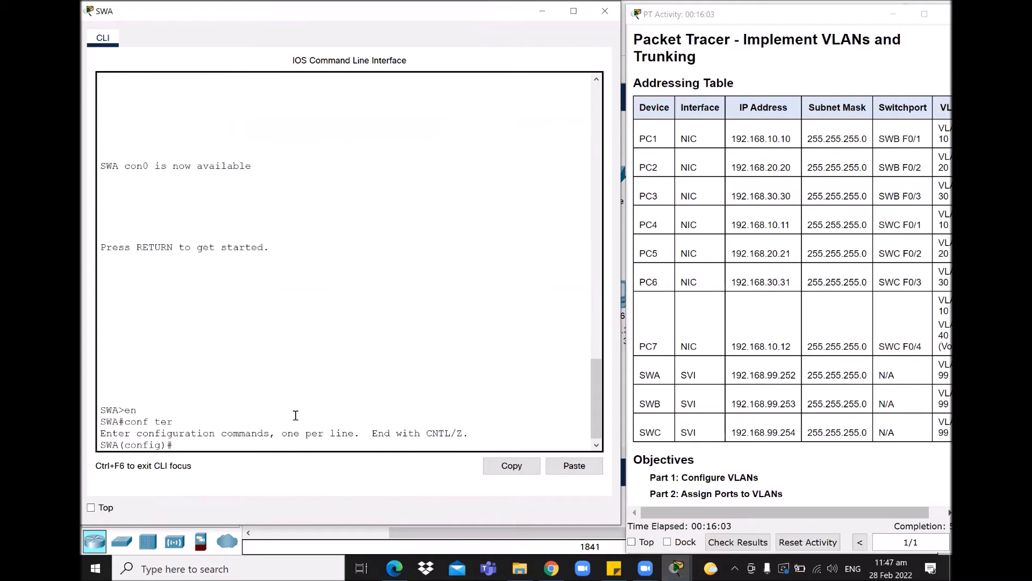
{"action": "type", "text": "int vlan 99"}
{"action": "key", "text": "Return"}
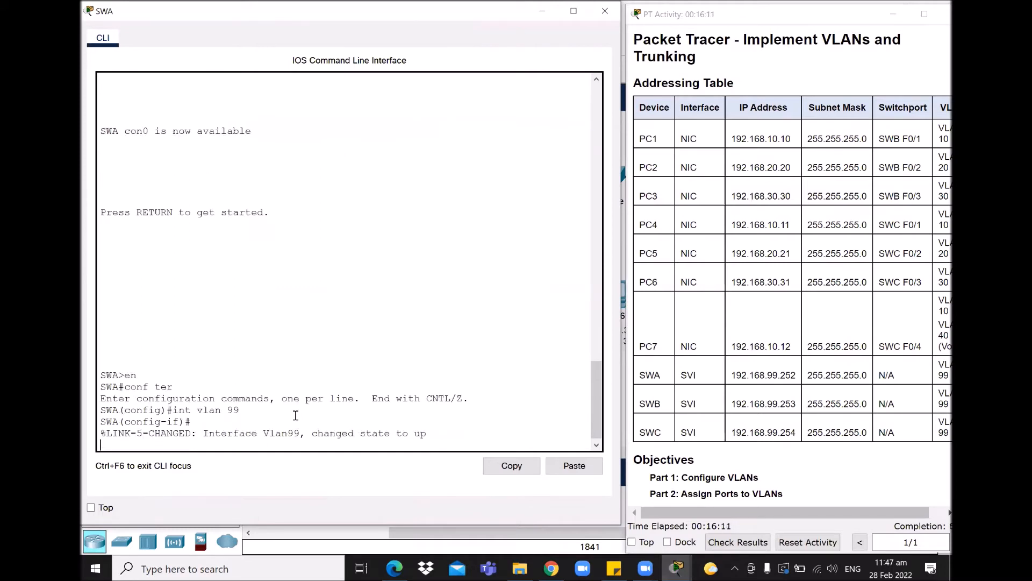
{"action": "key", "text": "Return"}
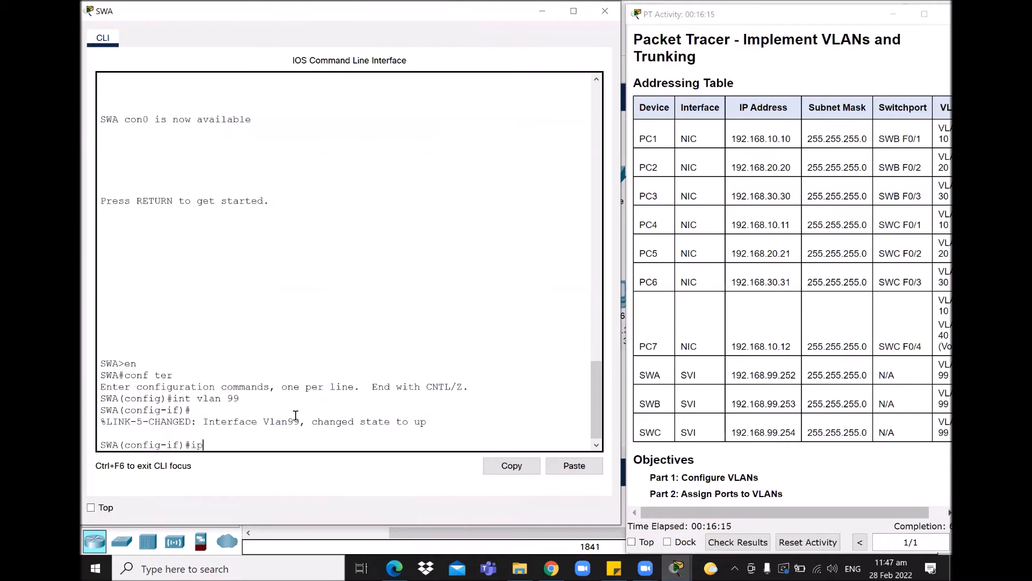
- Give SWA's VLAN 99 address 192.168.99.252 255.255.255.0, enable it, then bring SWB forward
{"action": "type", "text": "ip address"}
{"action": "left_click_drag", "start_coordinate": [735, 374], "coordinate": [805, 381]}
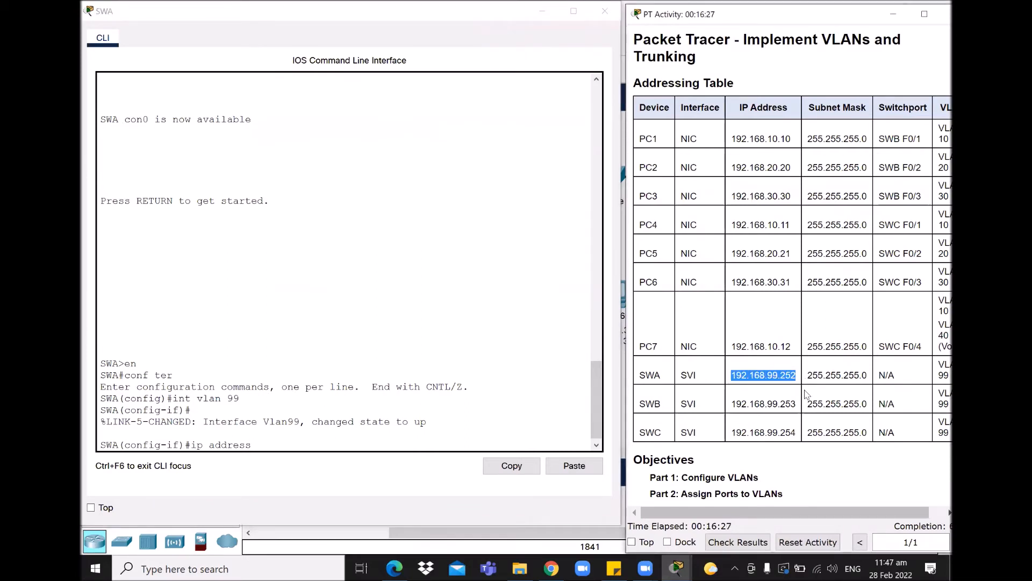
{"action": "left_click", "coordinate": [273, 445]}
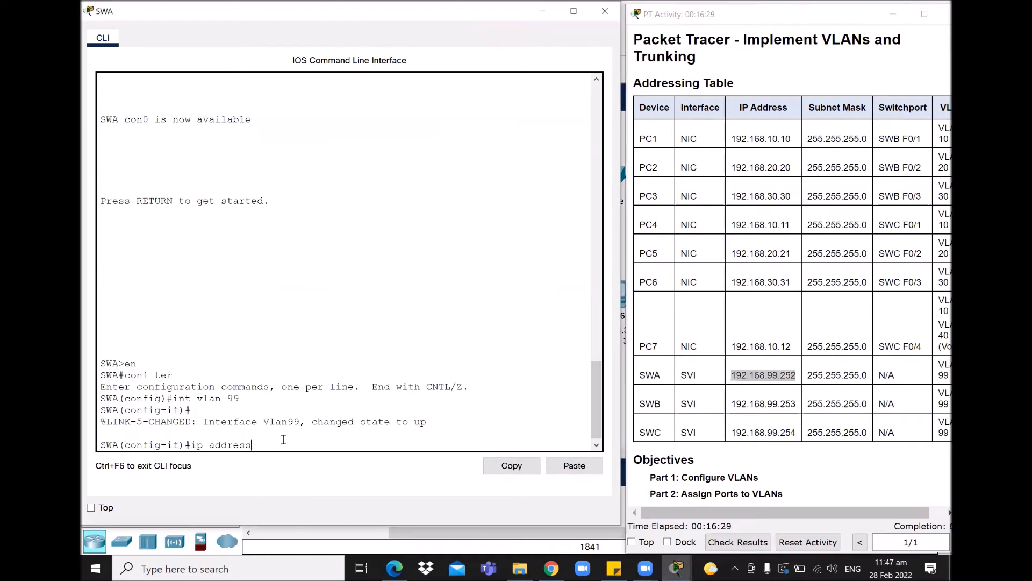
{"action": "type", "text": "192.168.99.25"}
{"action": "left_click", "coordinate": [821, 381]}
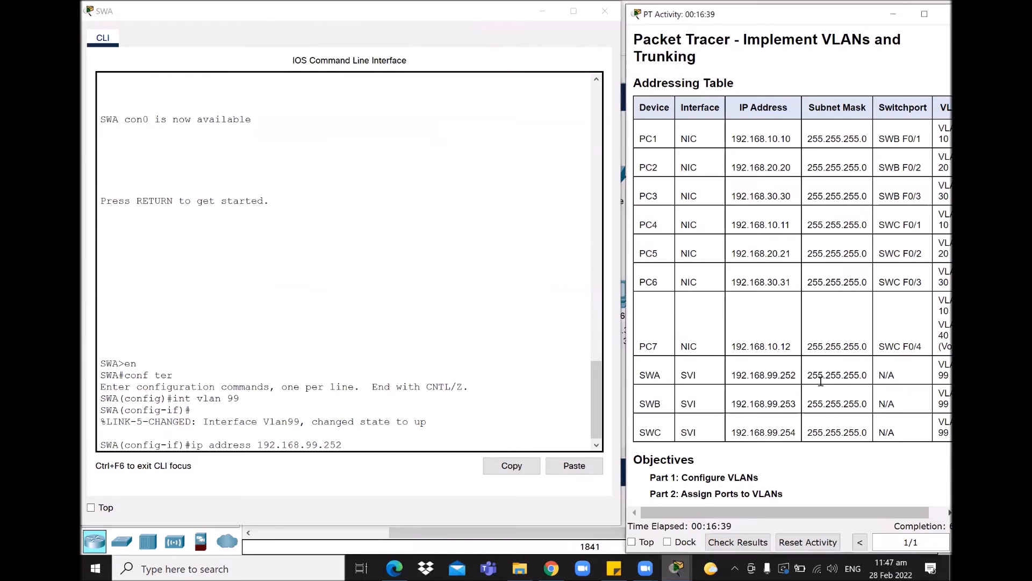
{"action": "left_click", "coordinate": [370, 443]}
{"action": "type", "text": "2 255.2"}
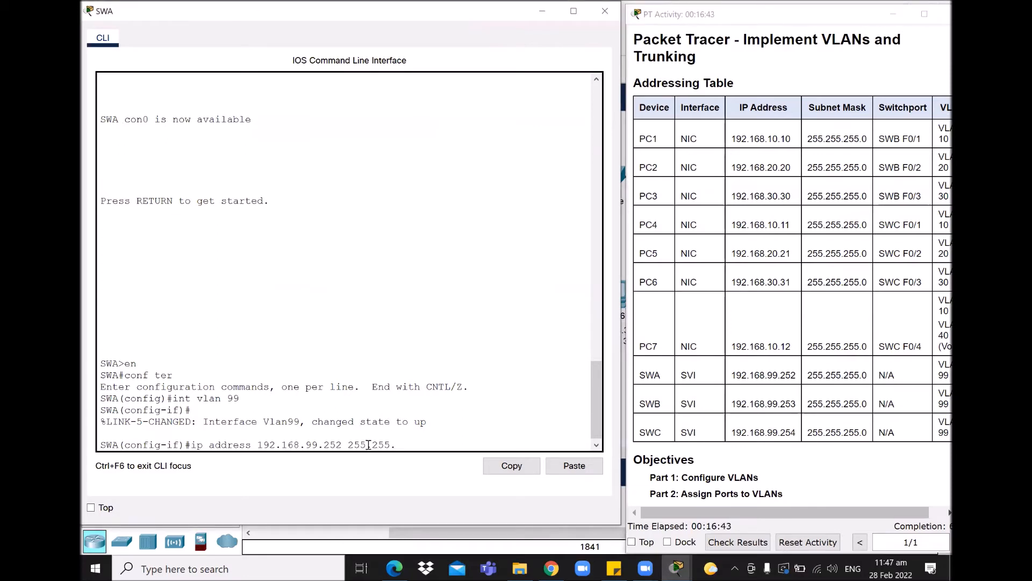
{"action": "type", "text": "55.0"}
{"action": "key", "text": "Return"}
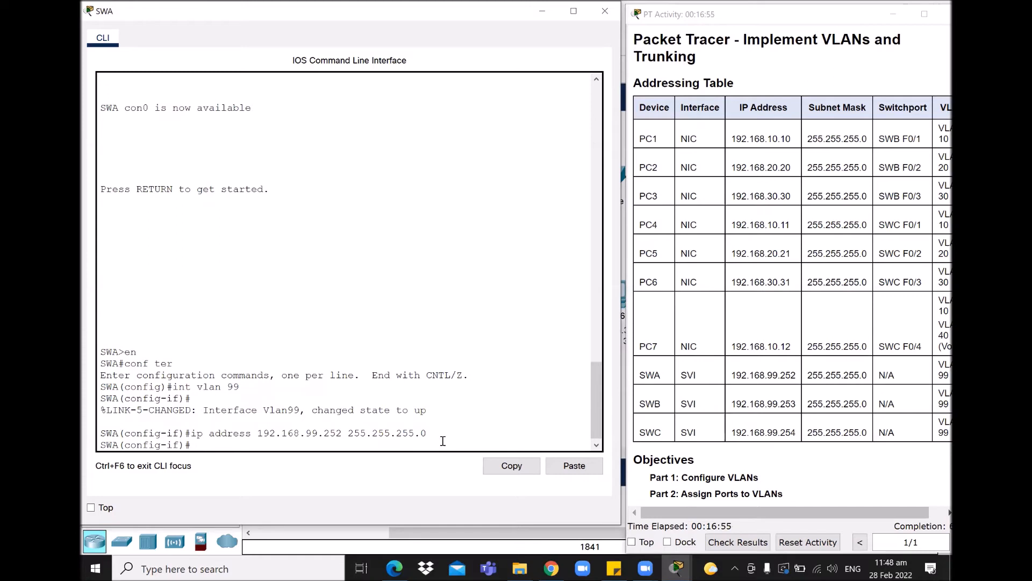
{"action": "type", "text": "no shut"}
{"action": "key", "text": "Return"}
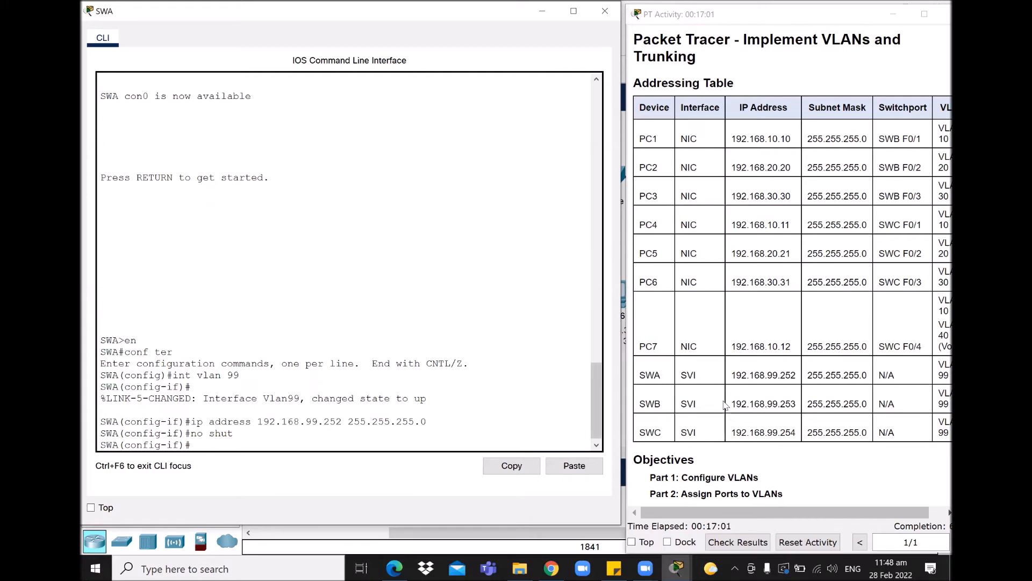
{"action": "left_click", "coordinate": [678, 568]}
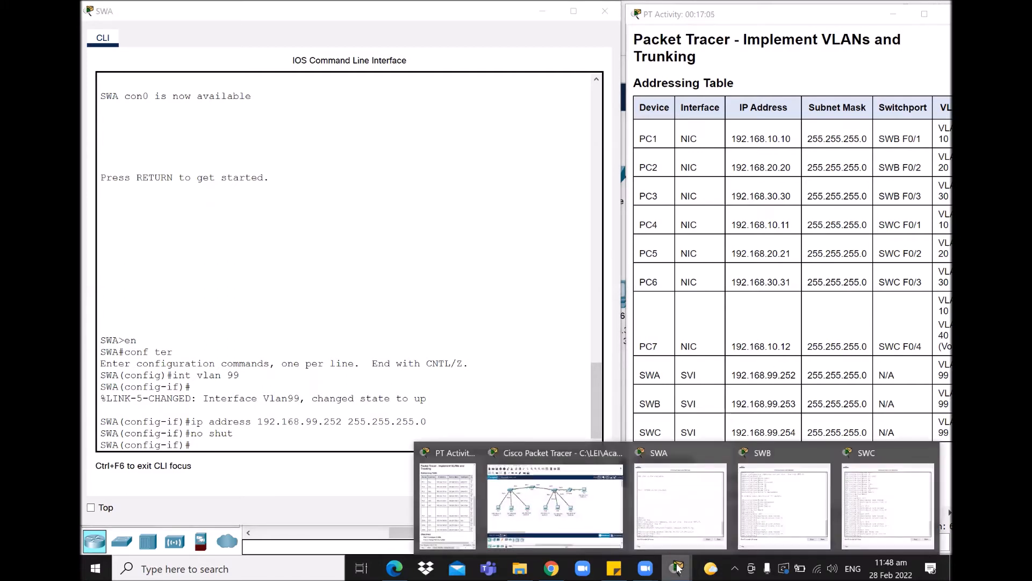
{"action": "left_click", "coordinate": [776, 514]}
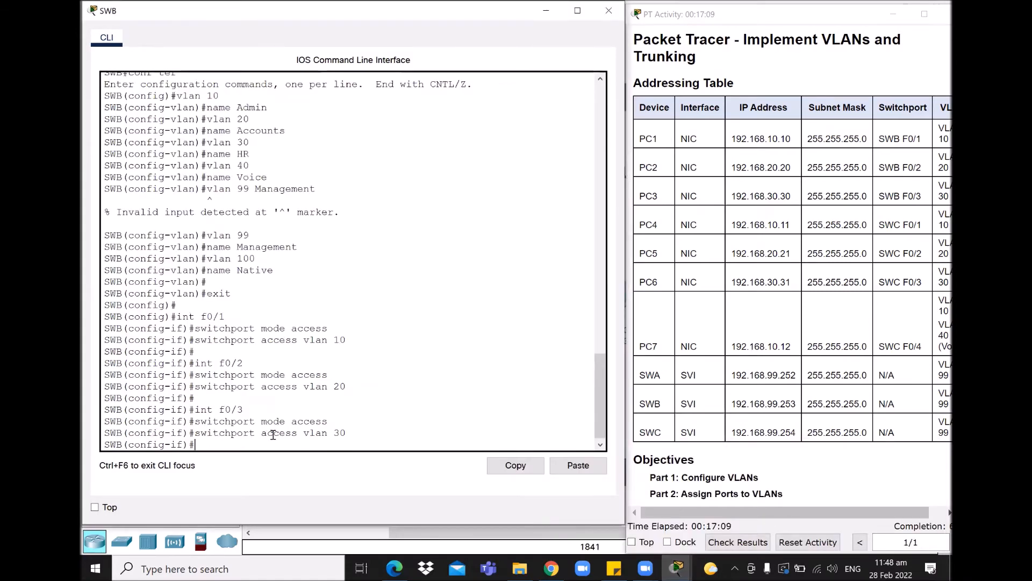
- On SWB, address interface VLAN 99 as 192.168.99.253 255.255.255.0 and enable it
{"action": "key", "text": "Return"}
{"action": "type", "text": "int vlan 99"}
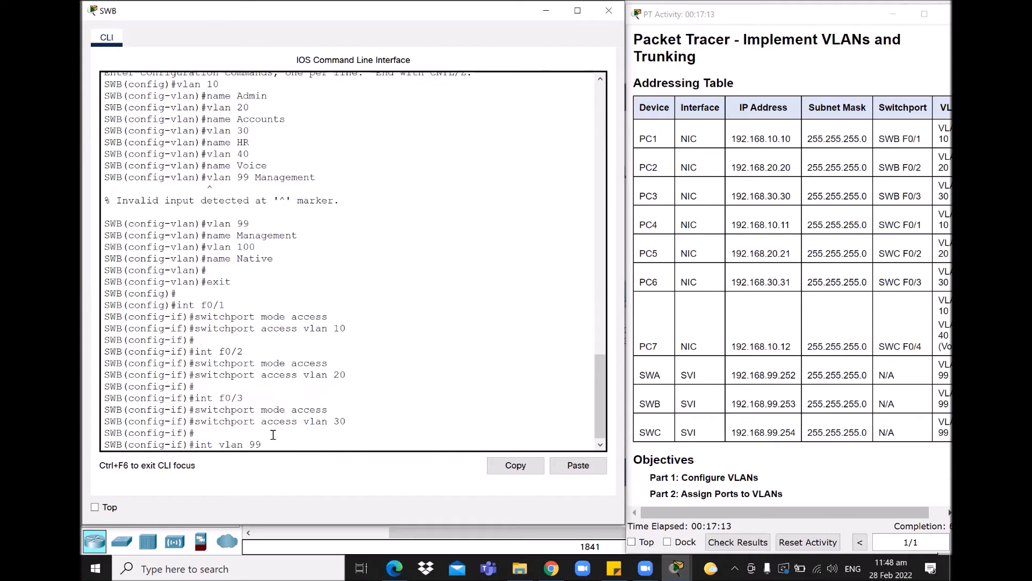
{"action": "key", "text": "Return"}
{"action": "type", "text": "ip address"}
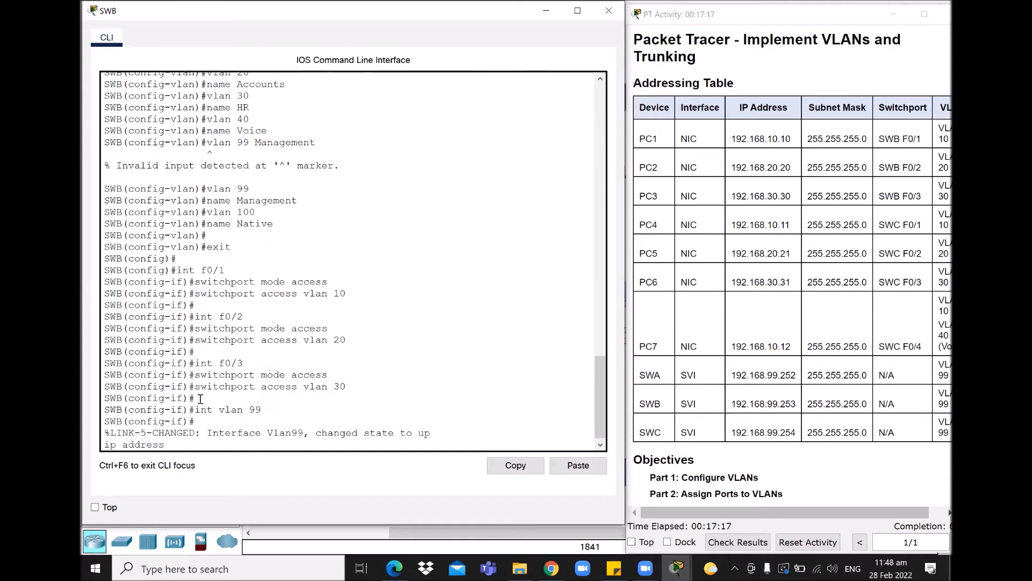
{"action": "type", "text": " 192.168.99.253 "}
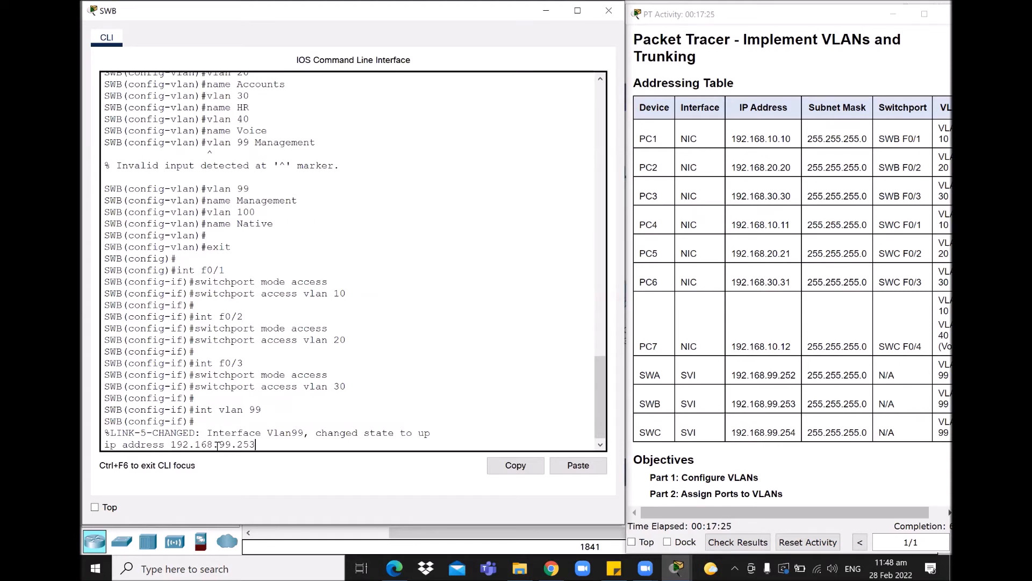
{"action": "type", "text": "255.255.255."}
{"action": "key", "text": "Return"}
{"action": "type", "text": "no shut"}
{"action": "key", "text": "Return"}
{"action": "key", "text": "Return"}
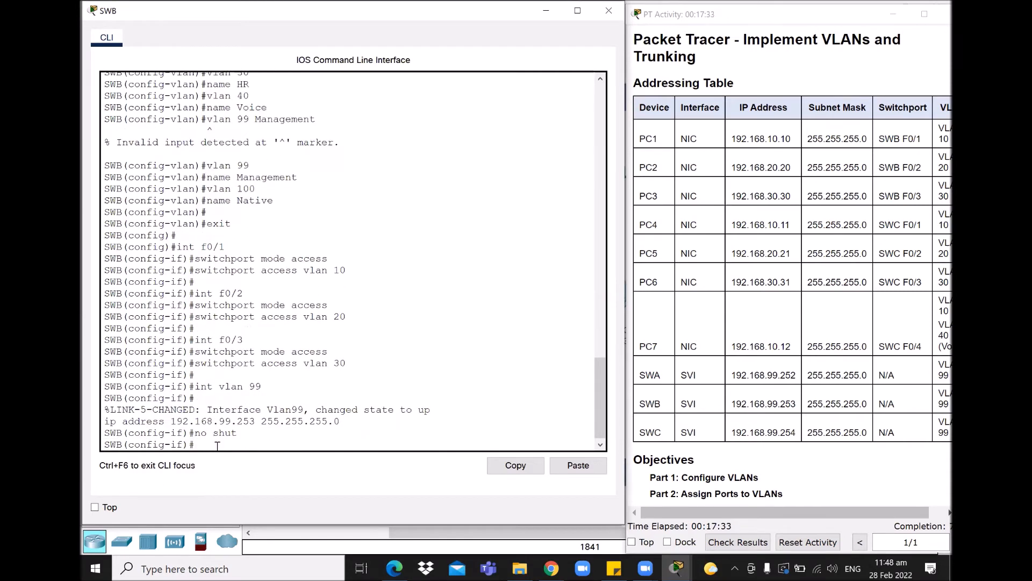
{"action": "left_click", "coordinate": [676, 568]}
- On SWC, address interface VLAN 99 as 192.168.99.254 255.255.255.0 and enable it with no shut
{"action": "left_click", "coordinate": [784, 501]}
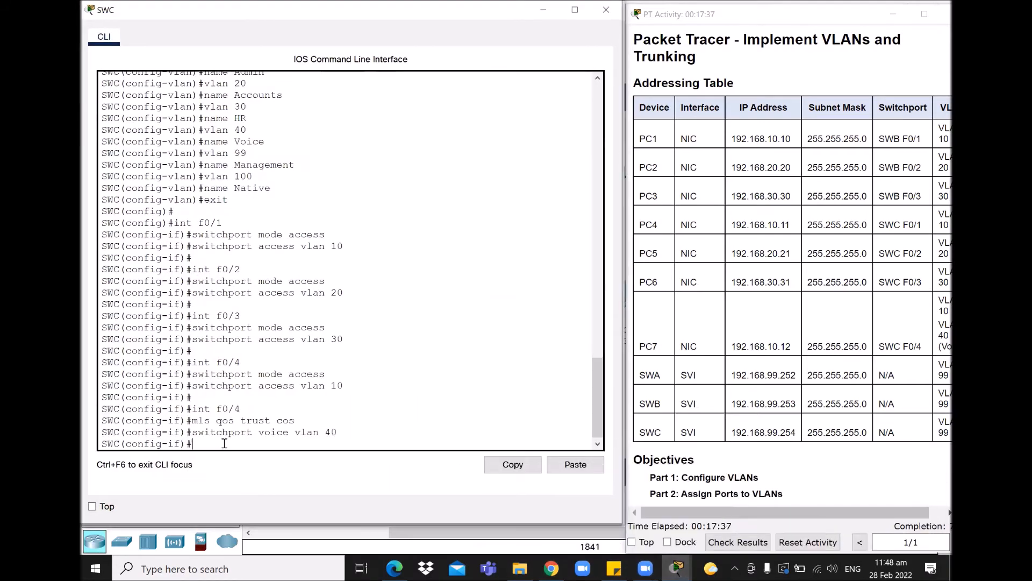
{"action": "key", "text": "Return"}
{"action": "type", "text": "int vlan 99"}
{"action": "key", "text": "Return"}
{"action": "type", "text": "ip add"}
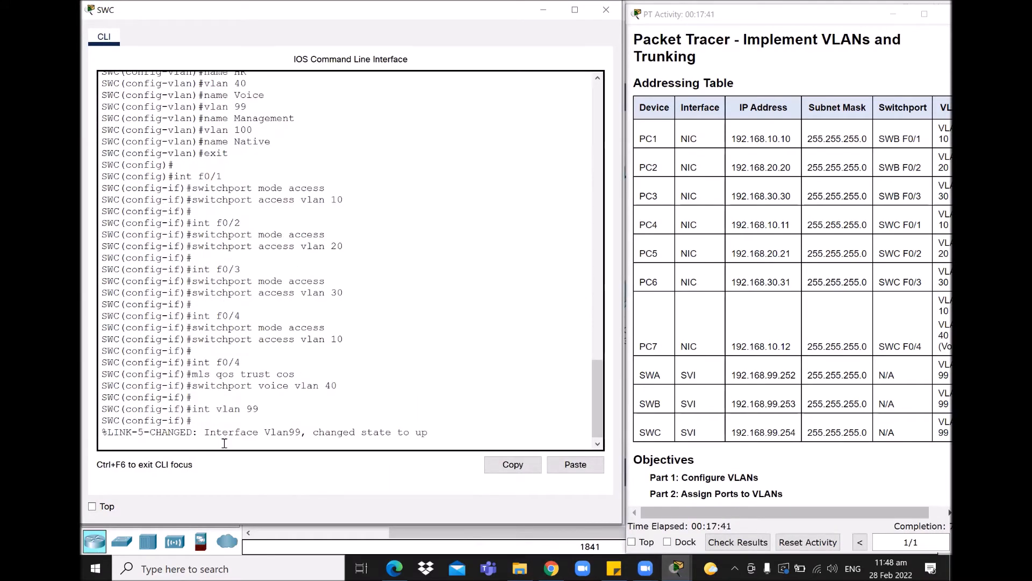
{"action": "type", "text": "ress 192.168.99.254 255.255.05.0"}
{"action": "key", "text": "Return"}
{"action": "type", "text": "no shut"}
{"action": "key", "text": "Return"}
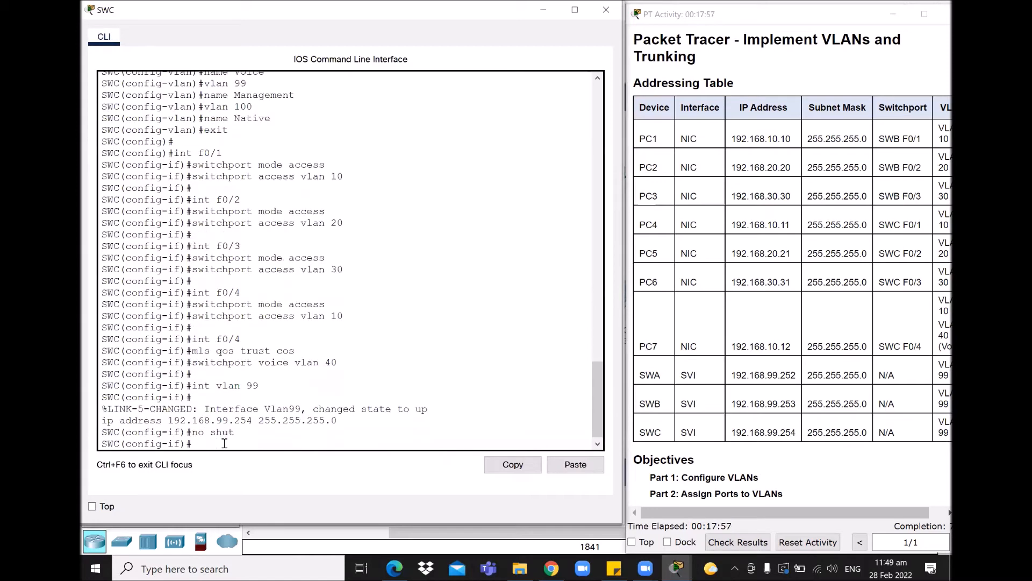
{"action": "key", "text": "Return"}
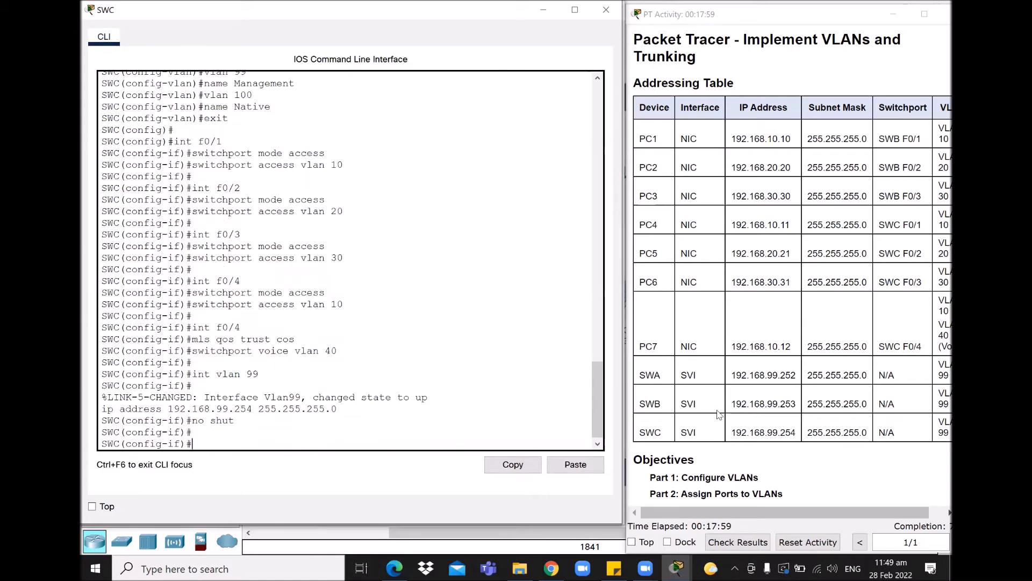
{"action": "scroll", "coordinate": [748, 396], "scroll_direction": "down", "scroll_amount": 15}
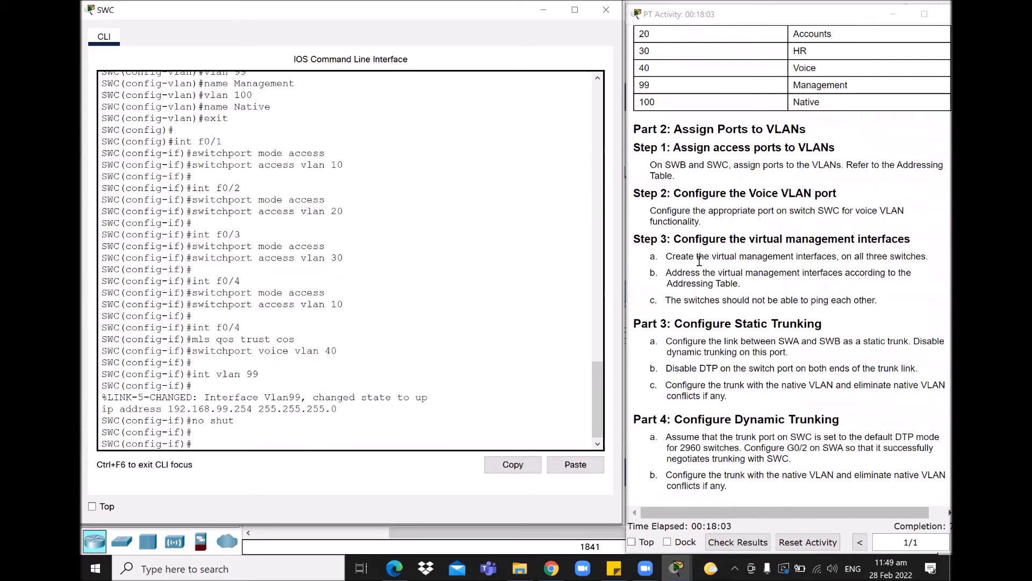
- Mark the Part 3 static trunking heading, then minimise the SWC, SWB and SWA consoles
{"action": "left_click_drag", "start_coordinate": [642, 323], "coordinate": [848, 333]}
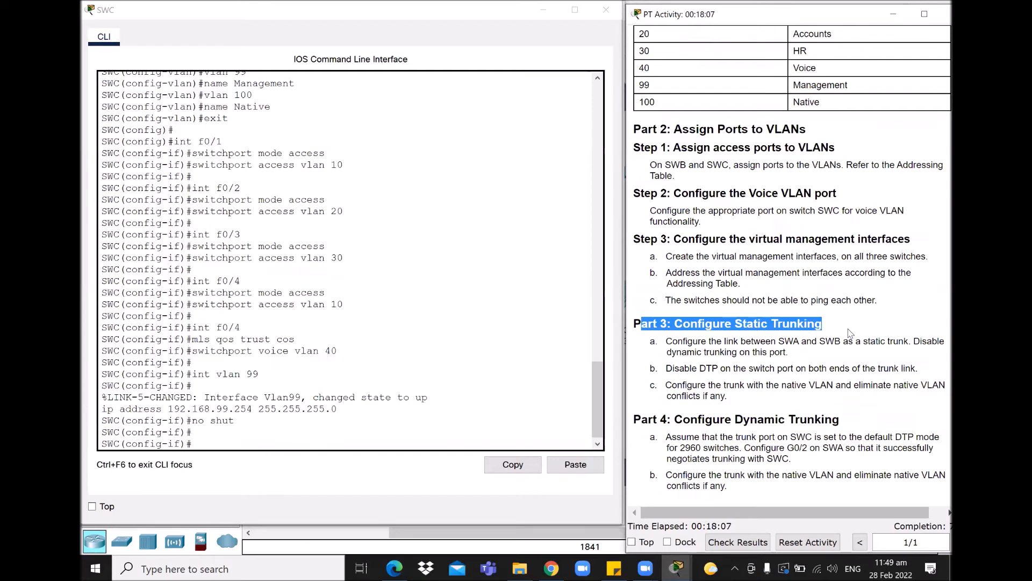
{"action": "left_click", "coordinate": [795, 352]}
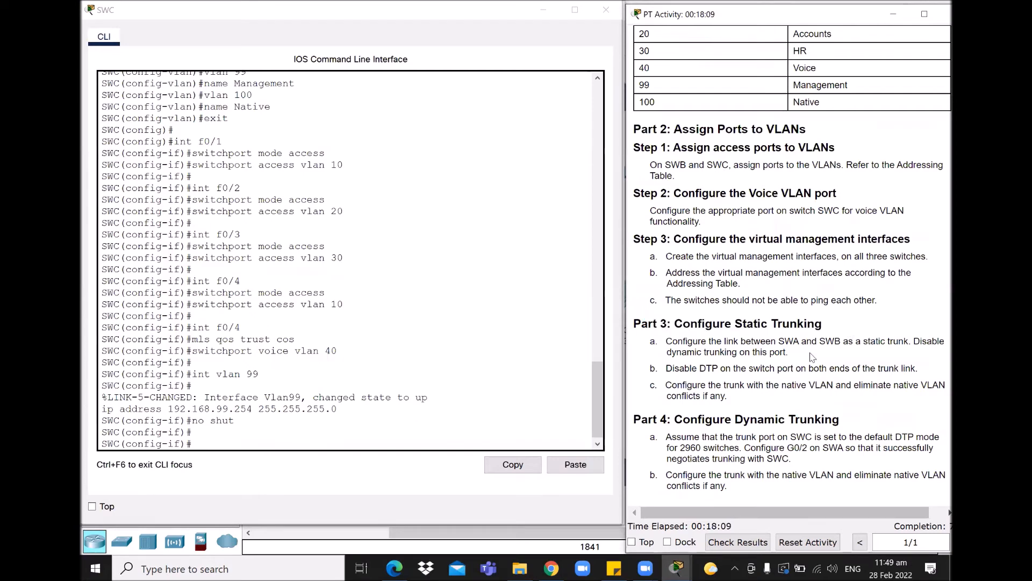
{"action": "left_click", "coordinate": [543, 11]}
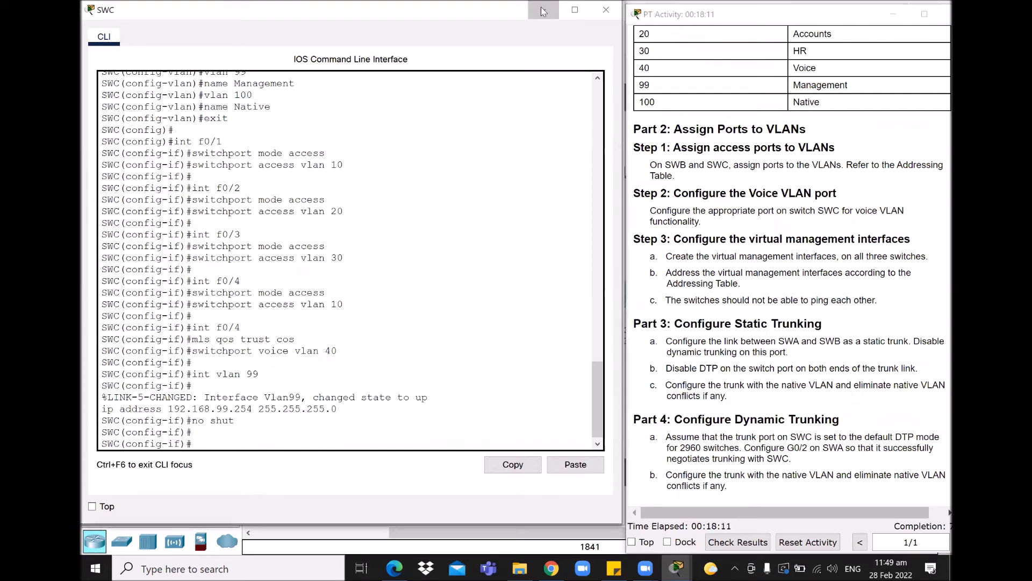
{"action": "left_click", "coordinate": [543, 11]}
{"action": "left_click", "coordinate": [544, 14]}
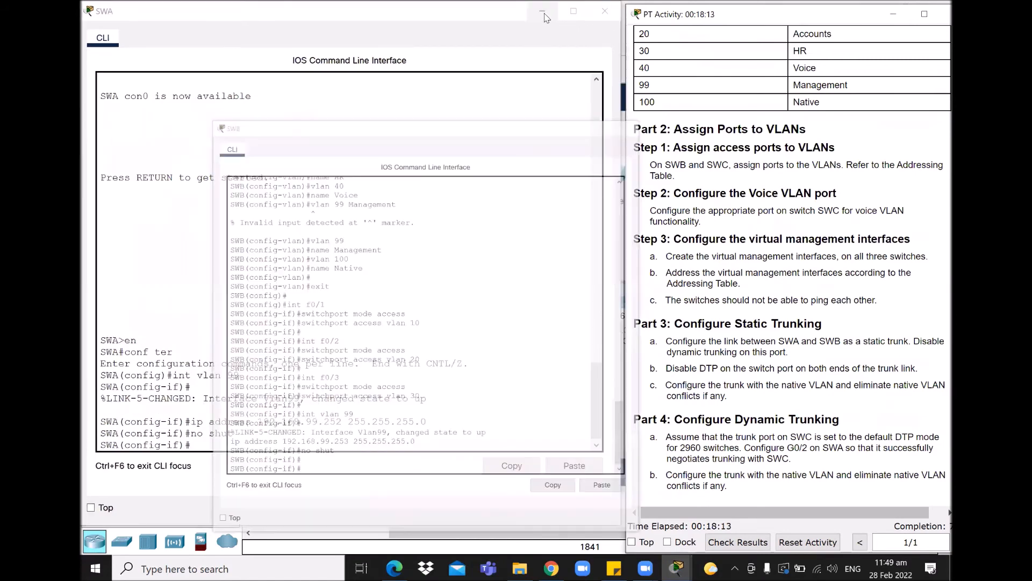
{"action": "left_click", "coordinate": [543, 13]}
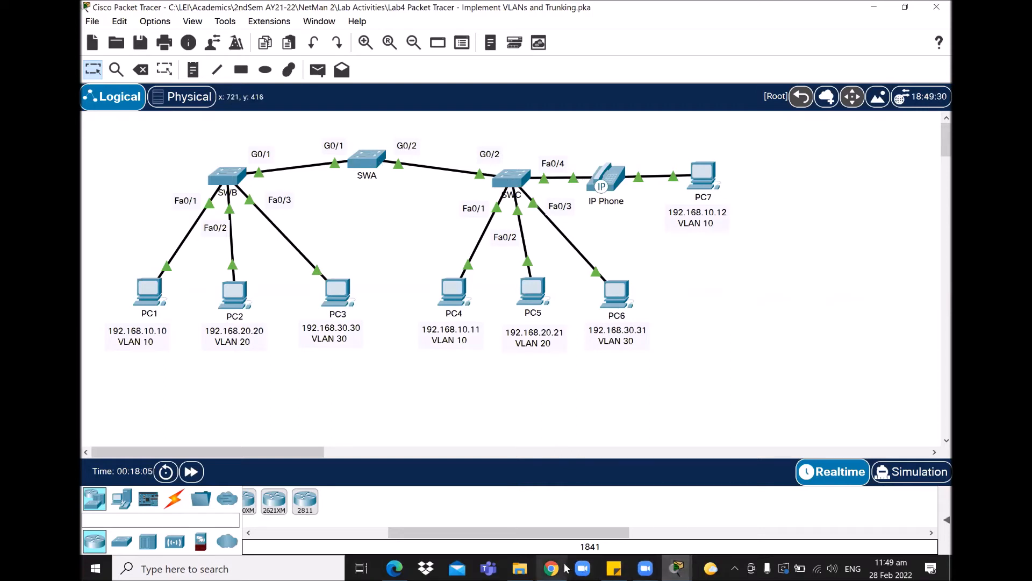
- Review the activity instructions, then bring SWA's command line back to the front
{"action": "left_click", "coordinate": [677, 568]}
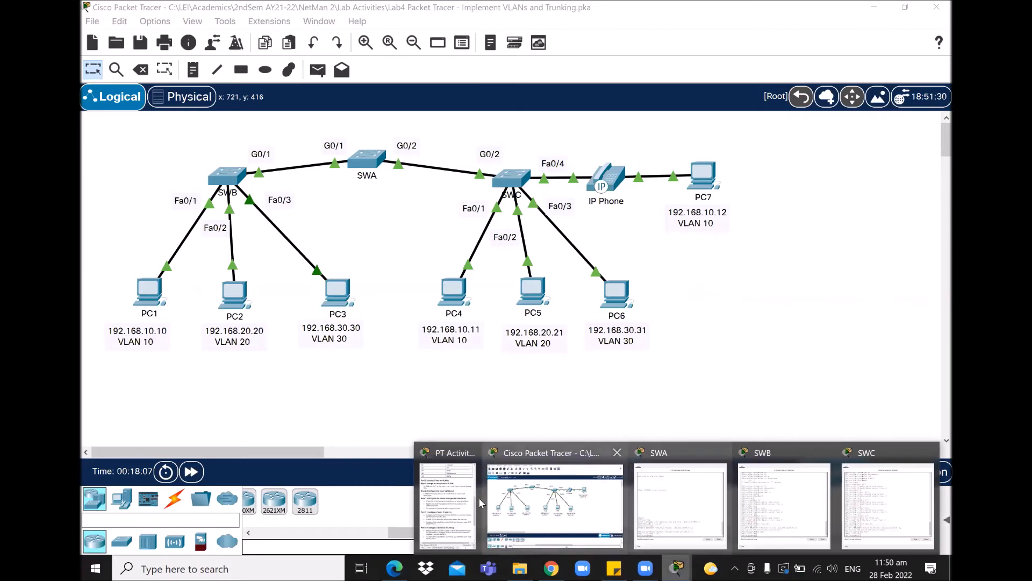
{"action": "left_click", "coordinate": [444, 505]}
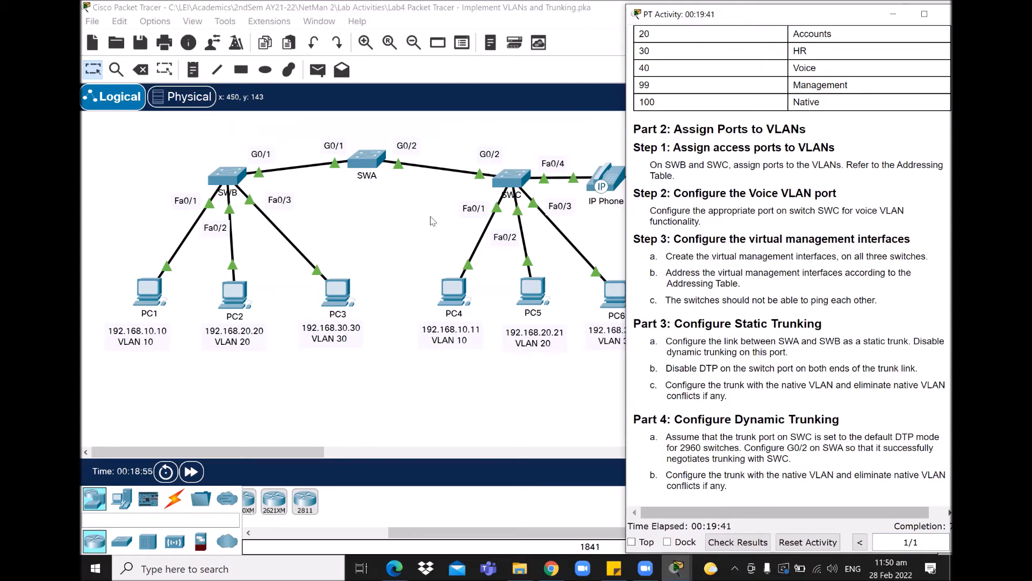
{"action": "left_click", "coordinate": [370, 163]}
{"action": "left_click", "coordinate": [749, 278]}
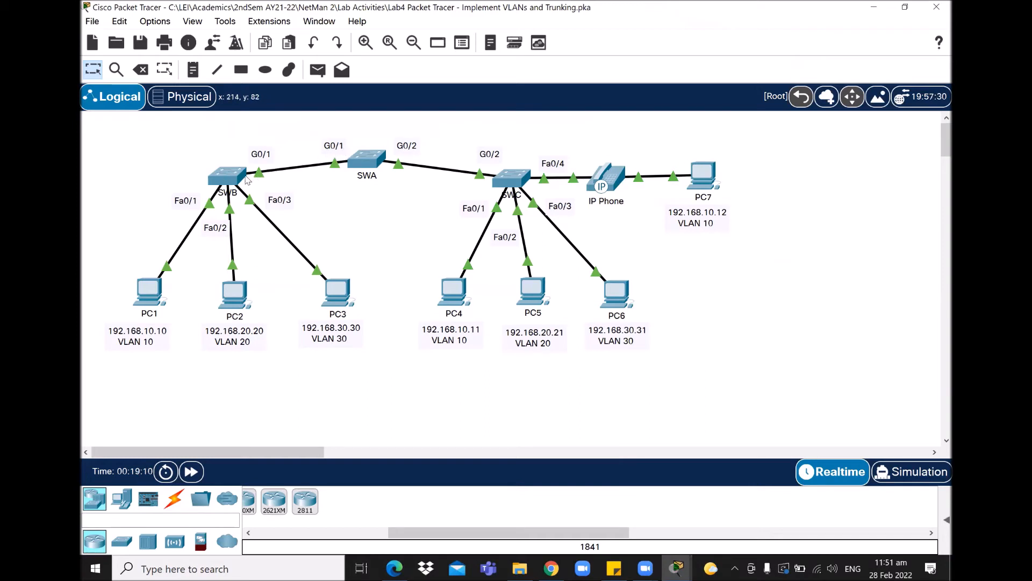
{"action": "left_click", "coordinate": [675, 569]}
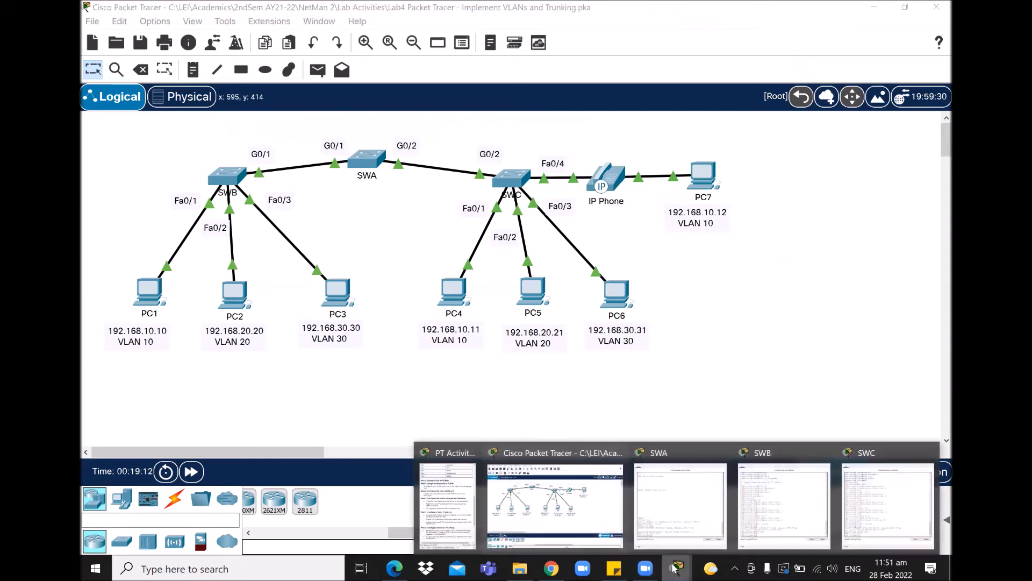
{"action": "left_click", "coordinate": [680, 508]}
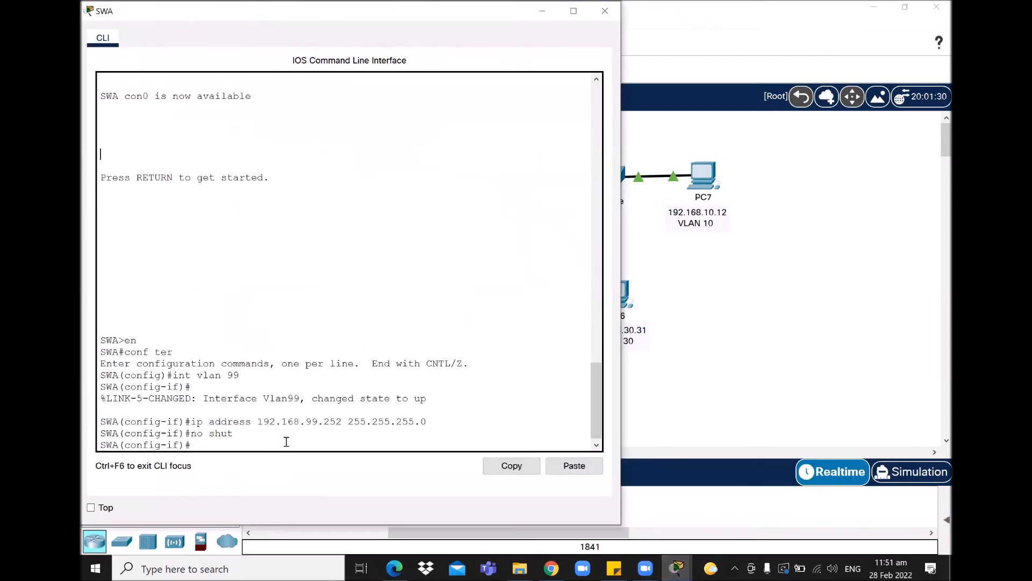
- On SWA, enter interface G0/1 and set it to switchport mode trunk
{"action": "left_click", "coordinate": [239, 442]}
{"action": "key", "text": "Return"}
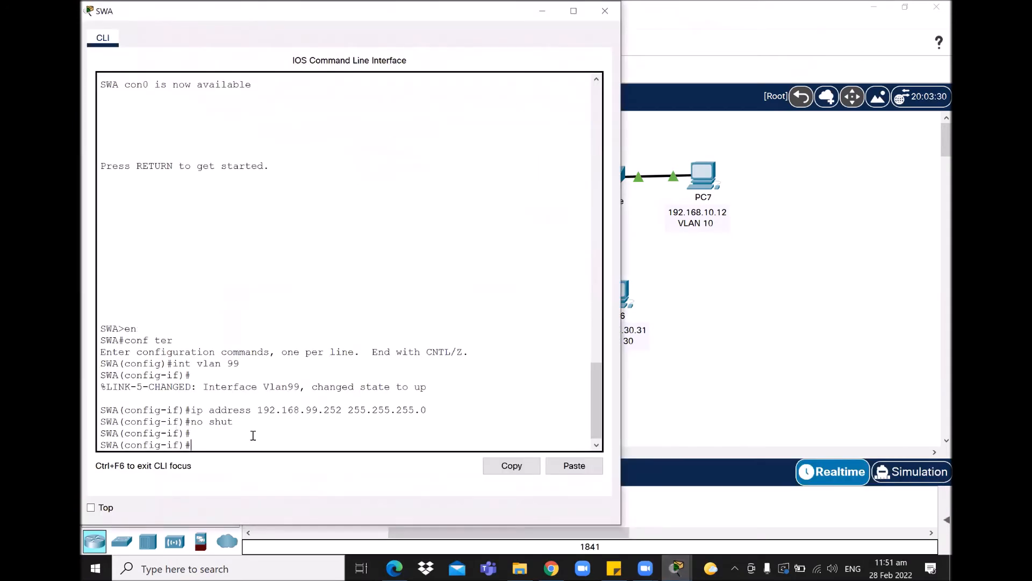
{"action": "type", "text": "exit"}
{"action": "key", "text": "Return"}
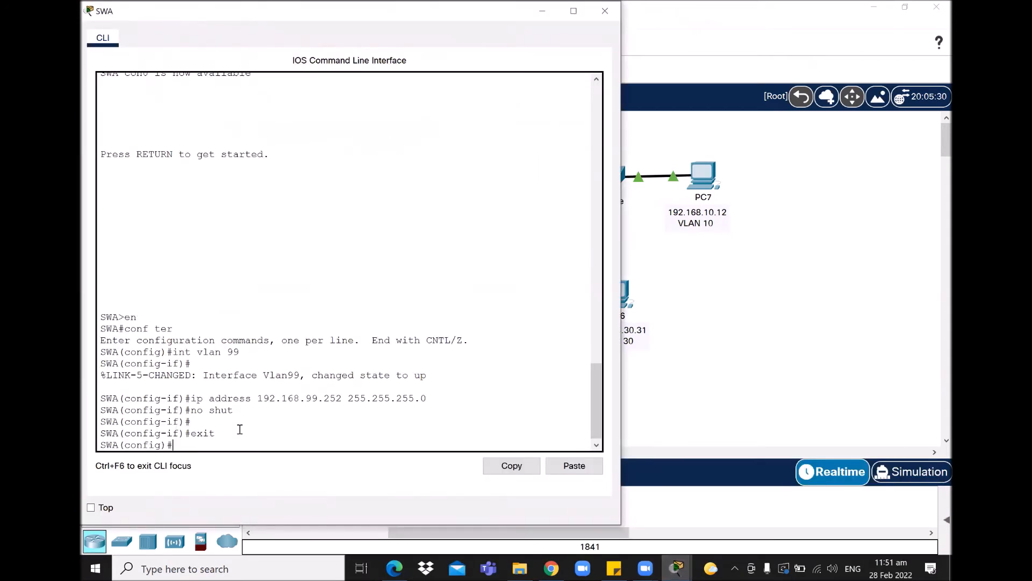
{"action": "type", "text": "int g0/1"}
{"action": "key", "text": "Return"}
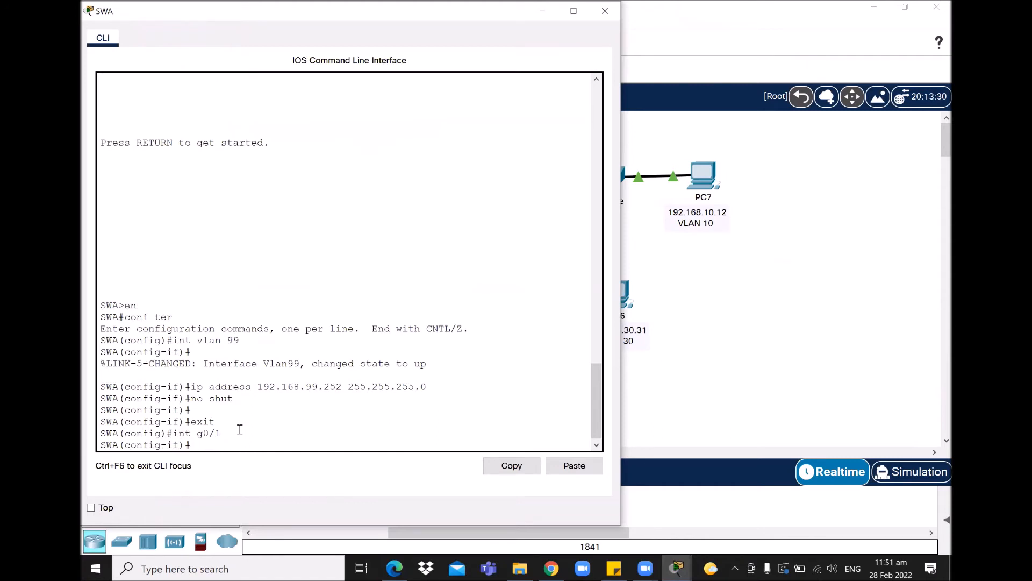
{"action": "type", "text": "switchport mode trunk"}
{"action": "key", "text": "Return"}
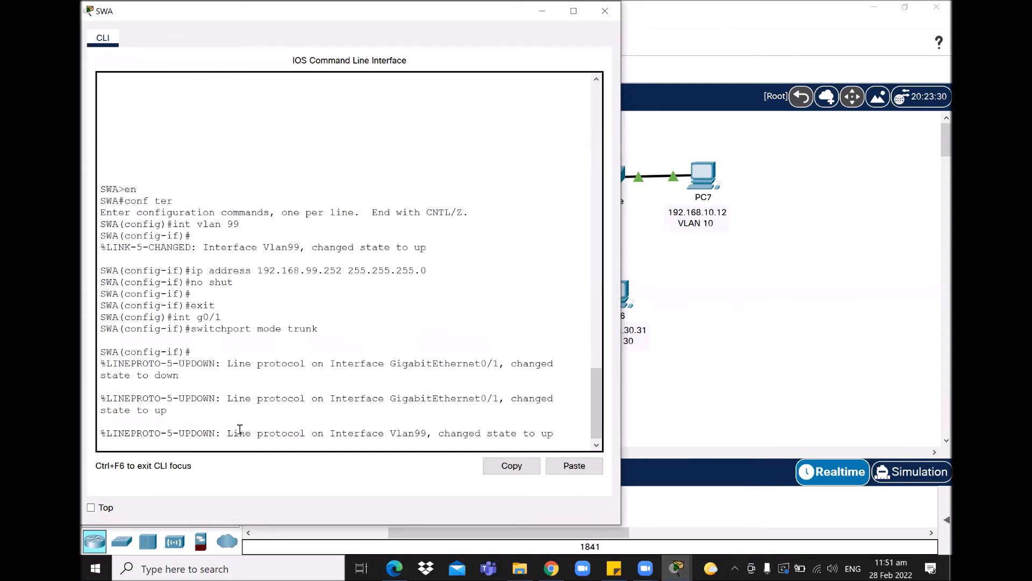
{"action": "key", "text": "Return"}
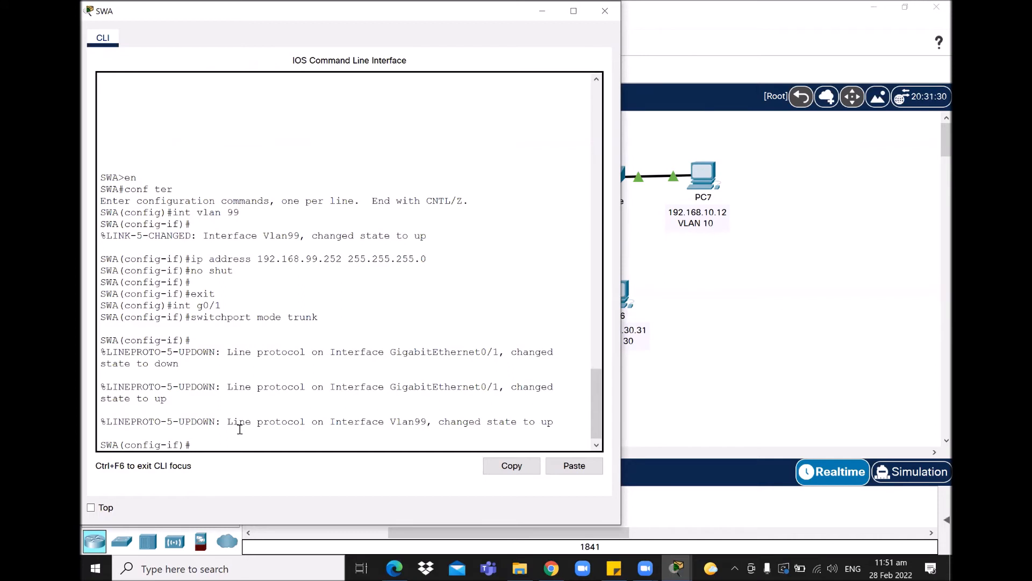
- Add switchport nonegotiate and native VLAN 100 to SWA's G0/1 trunk
{"action": "key", "text": "Up"}
{"action": "key", "text": "Up"}
{"action": "key", "text": "Down"}
{"action": "key", "text": "BackSpace"}
{"action": "key", "text": "BackSpace"}
{"action": "key", "text": "BackSpace"}
{"action": "key", "text": "BackSpace"}
{"action": "key", "text": "BackSpace"}
{"action": "key", "text": "BackSpace"}
{"action": "key", "text": "BackSpace"}
{"action": "key", "text": "BackSpace"}
{"action": "key", "text": "BackSpace"}
{"action": "key", "text": "BackSpace"}
{"action": "type", "text": "nonegotiate"}
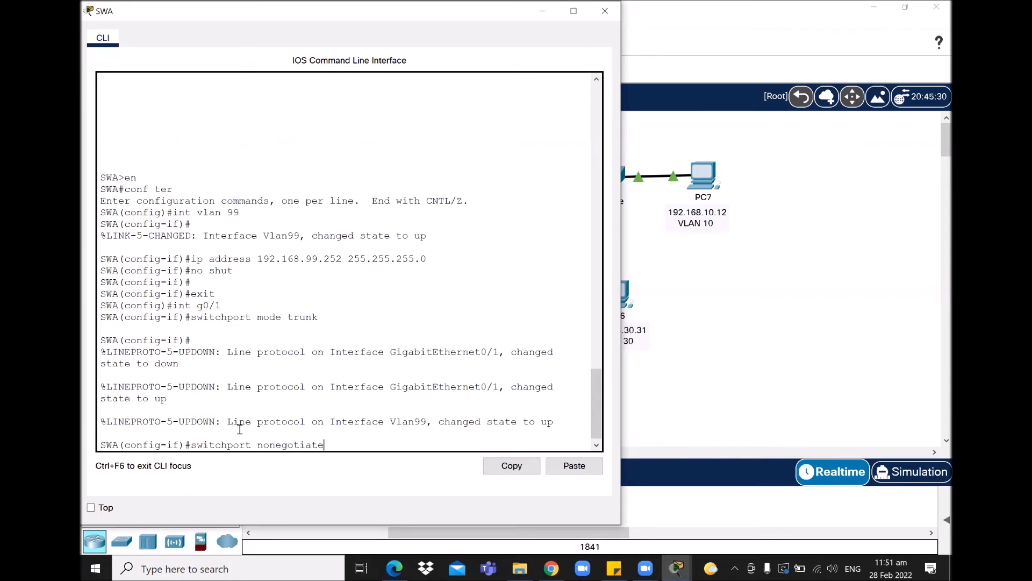
{"action": "key", "text": "Return"}
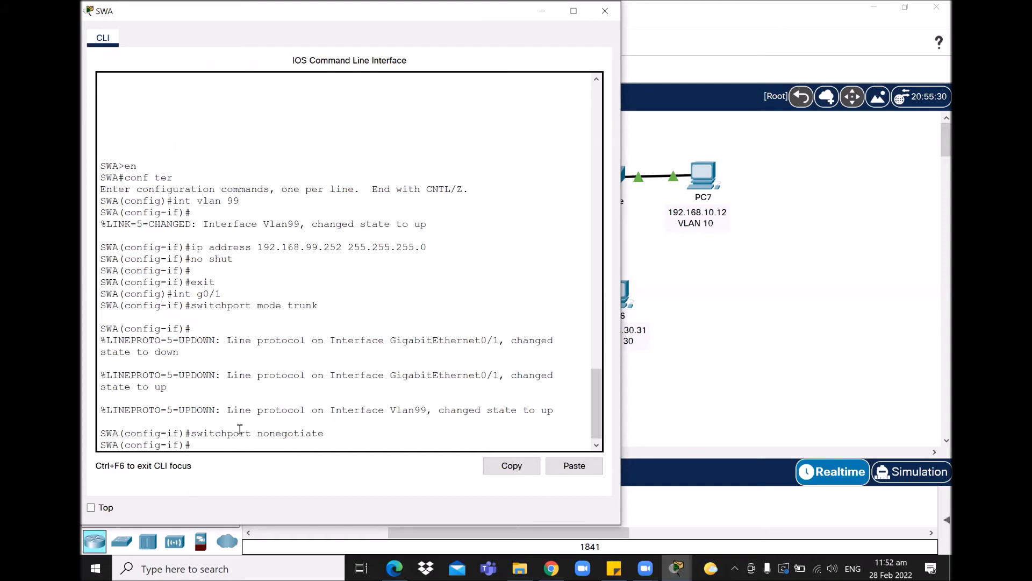
{"action": "key", "text": "Up"}
{"action": "key", "text": "BackSpace"}
{"action": "key", "text": "BackSpace"}
{"action": "key", "text": "BackSpace"}
{"action": "key", "text": "BackSpace"}
{"action": "key", "text": "BackSpace"}
{"action": "key", "text": "BackSpace"}
{"action": "key", "text": "BackSpace"}
{"action": "key", "text": "BackSpace"}
{"action": "key", "text": "BackSpace"}
{"action": "key", "text": "BackSpace"}
{"action": "key", "text": "BackSpace"}
{"action": "type", "text": "trunk native vlan 100"}
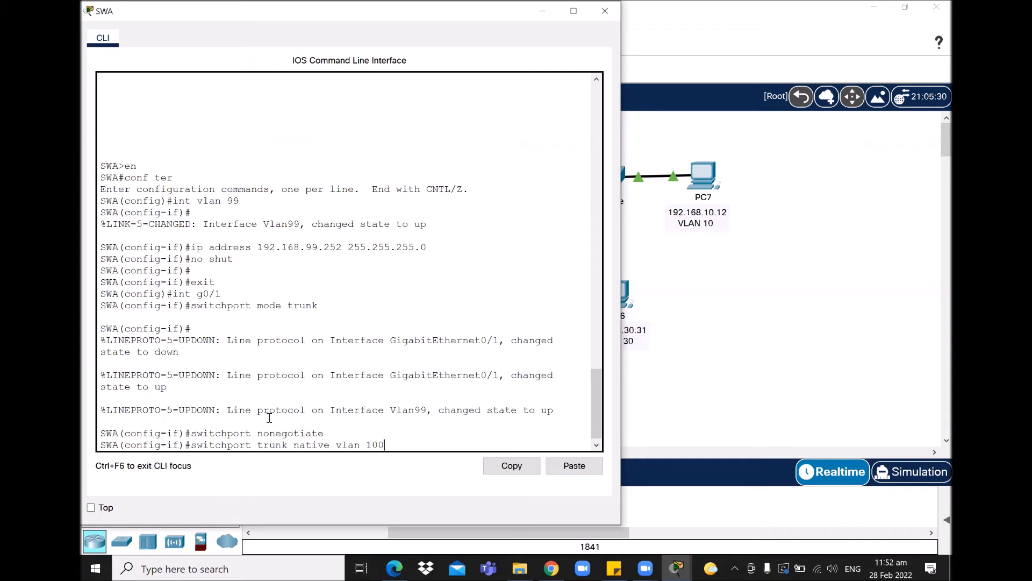
{"action": "key", "text": "Return"}
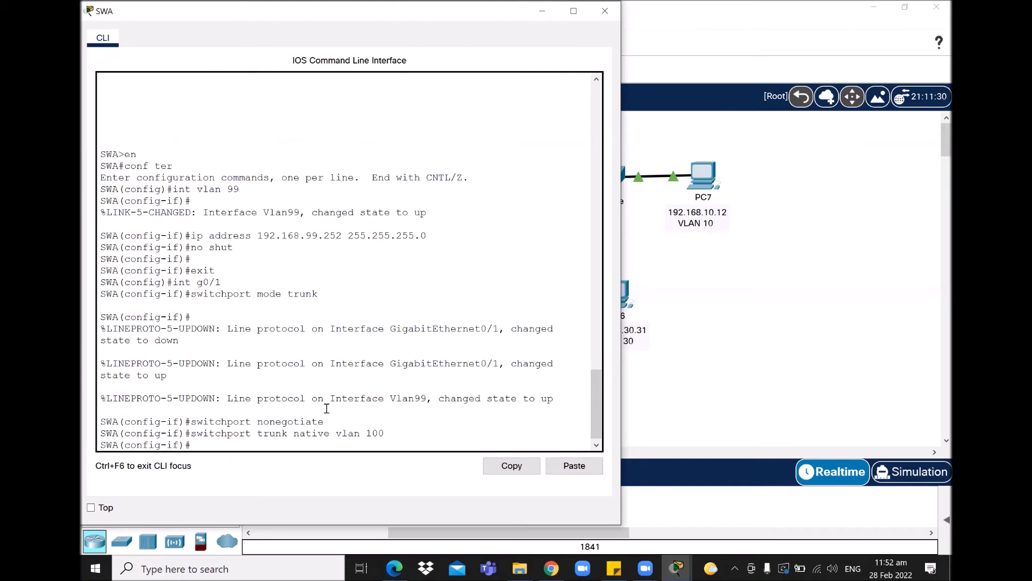
{"action": "left_click", "coordinate": [676, 569]}
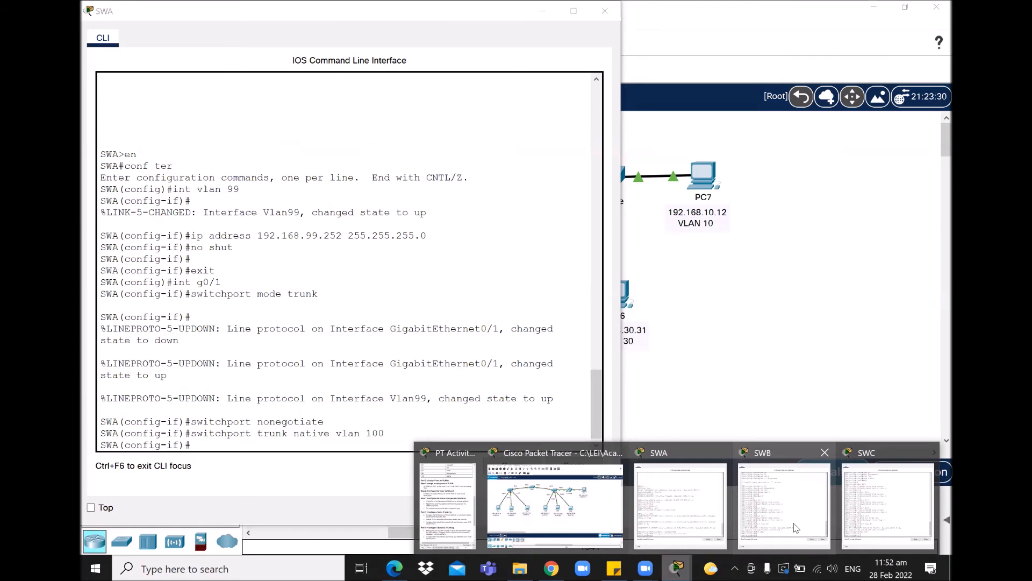
{"action": "left_click", "coordinate": [796, 528]}
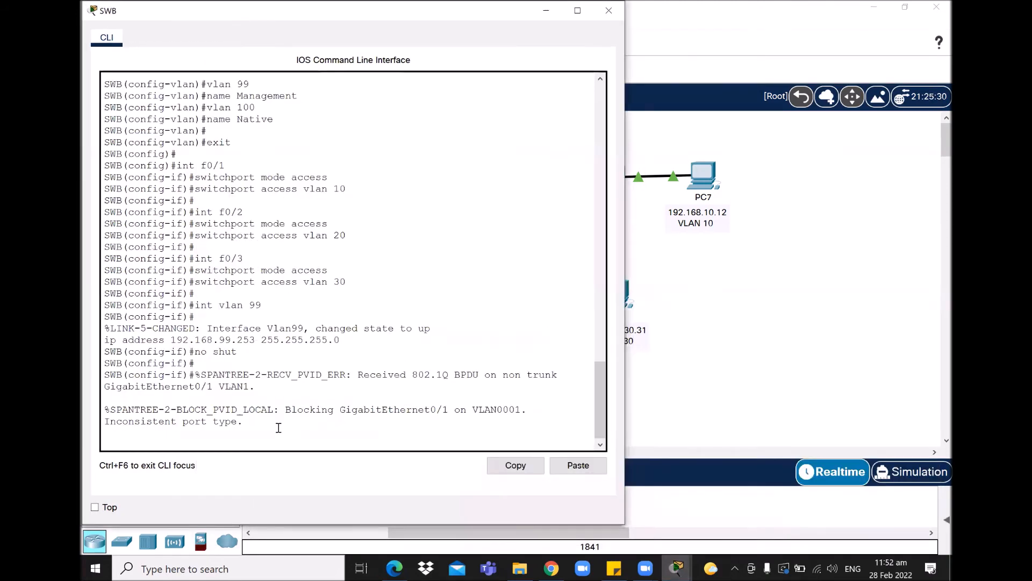
{"action": "key", "text": "Return"}
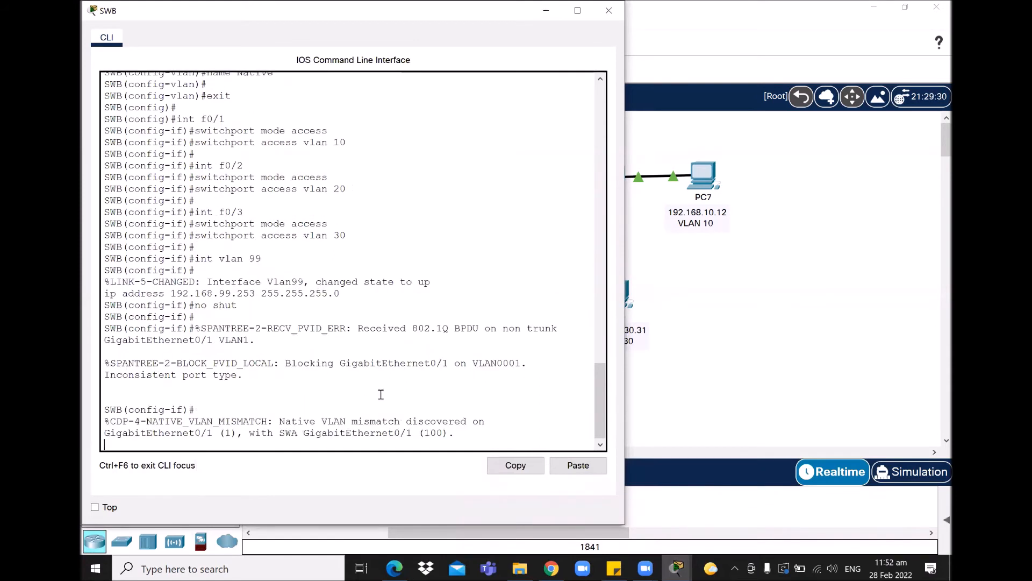
{"action": "key", "text": "Return"}
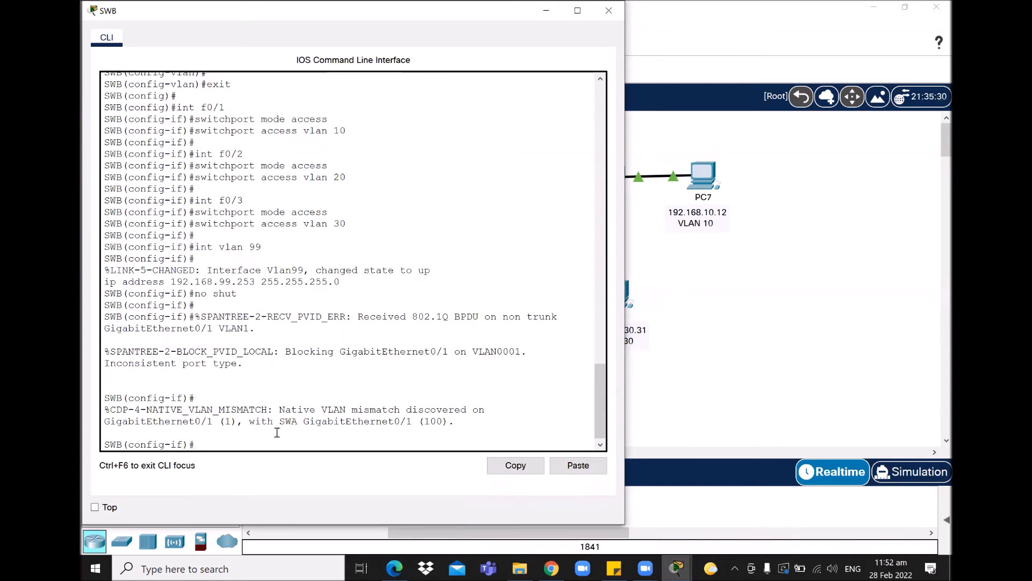
{"action": "left_click_drag", "start_coordinate": [151, 412], "coordinate": [268, 411]}
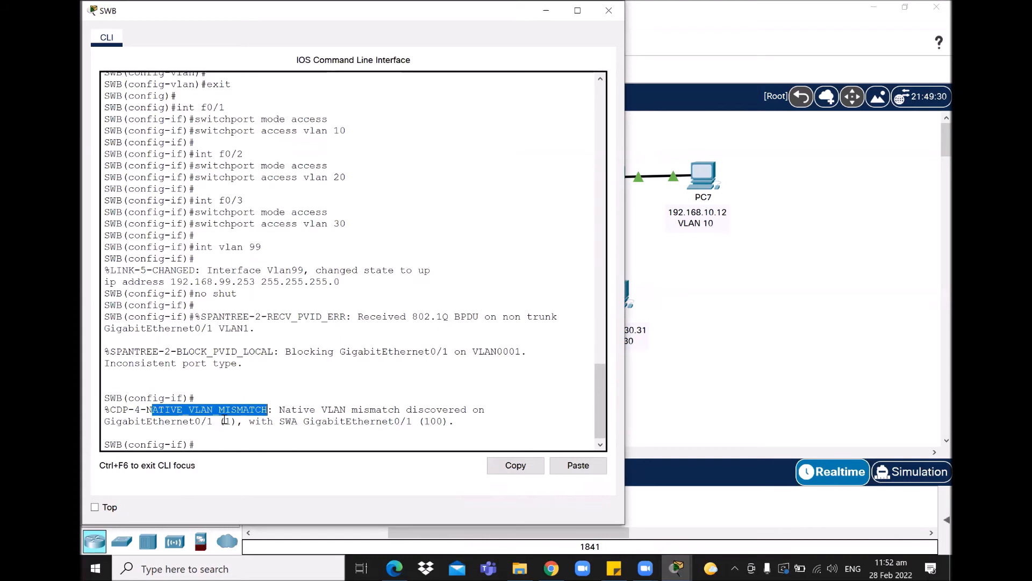
{"action": "left_click_drag", "start_coordinate": [224, 421], "coordinate": [231, 421]}
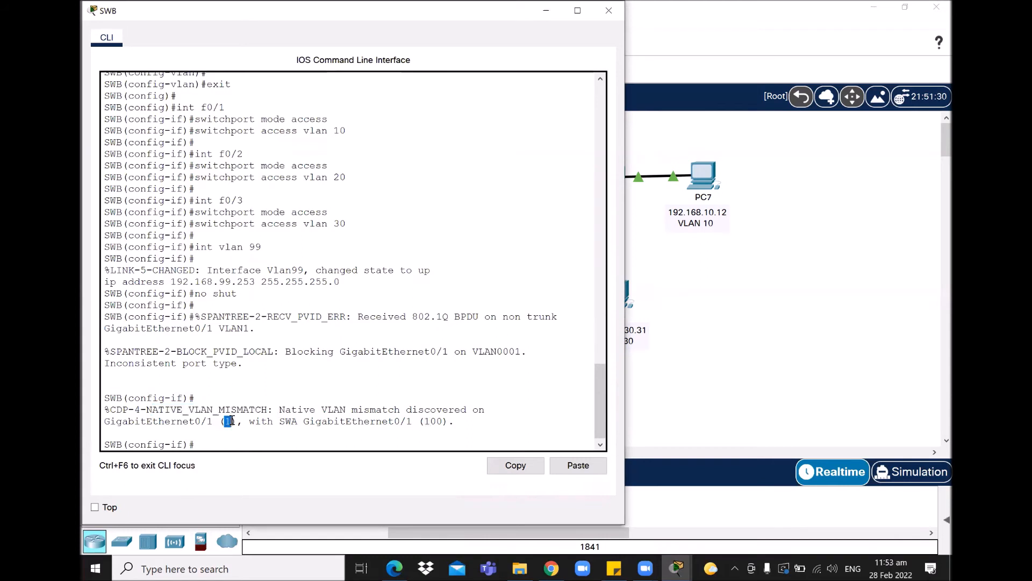
{"action": "left_click_drag", "start_coordinate": [418, 421], "coordinate": [425, 421]}
{"action": "left_click", "coordinate": [413, 426]}
- On SWB, enter interface G0/1 and set switchport mode trunk
{"action": "type", "text": "int g0/1"}
{"action": "key", "text": "Return"}
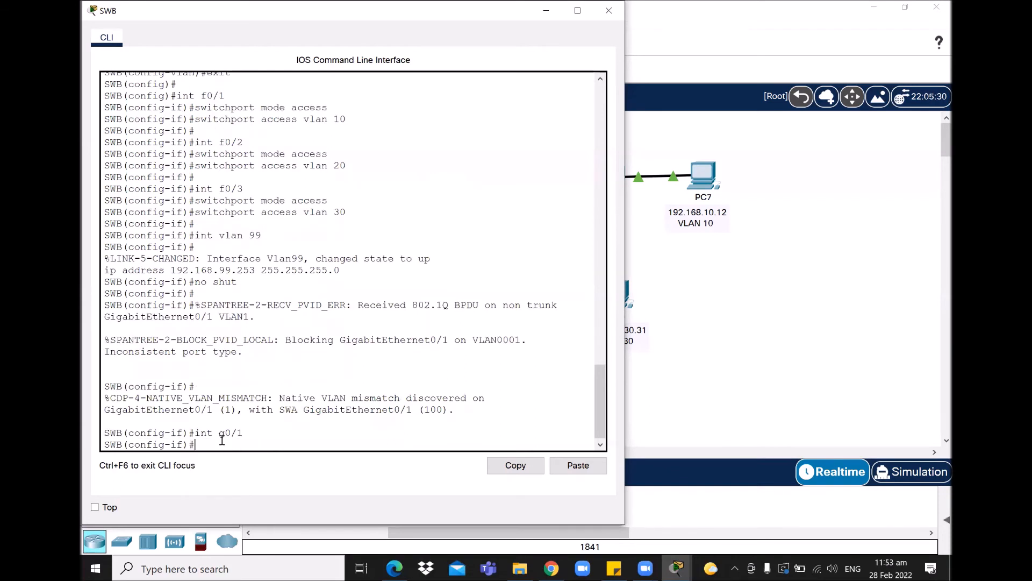
{"action": "key", "text": "Up"}
{"action": "key", "text": "Up"}
{"action": "key", "text": "Up"}
{"action": "key", "text": "Up"}
{"action": "key", "text": "Up"}
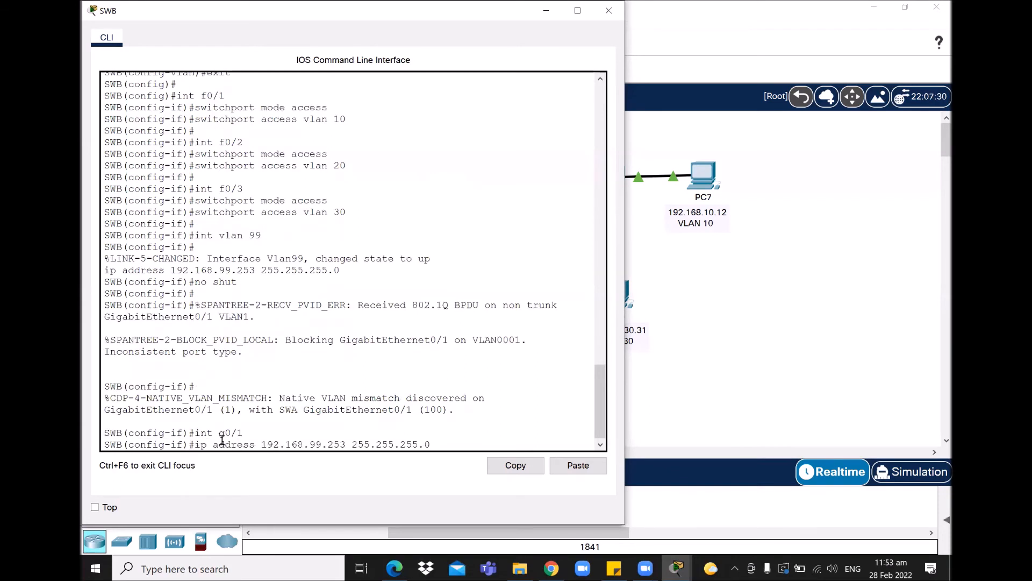
{"action": "key", "text": "BackSpace"}
{"action": "key", "text": "BackSpace"}
{"action": "key", "text": "BackSpace"}
{"action": "key", "text": "BackSpace"}
{"action": "key", "text": "BackSpace"}
{"action": "key", "text": "BackSpace"}
{"action": "key", "text": "BackSpace"}
{"action": "key", "text": "BackSpace"}
{"action": "key", "text": "BackSpace"}
{"action": "key", "text": "BackSpace"}
{"action": "key", "text": "BackSpace"}
{"action": "key", "text": "BackSpace"}
{"action": "key", "text": "BackSpace"}
{"action": "key", "text": "BackSpace"}
{"action": "key", "text": "BackSpace"}
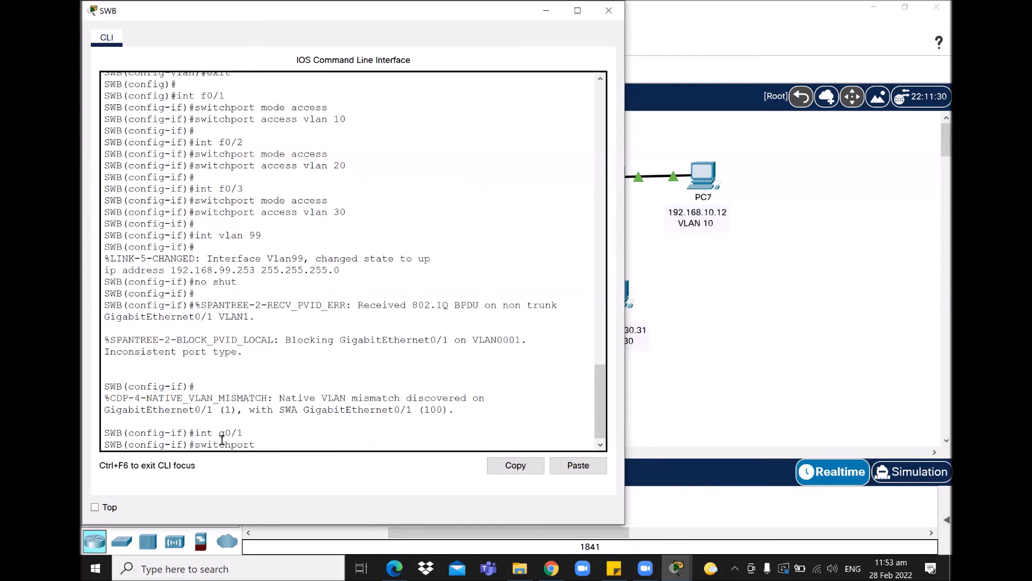
{"action": "type", "text": "mode trunk"}
{"action": "key", "text": "Return"}
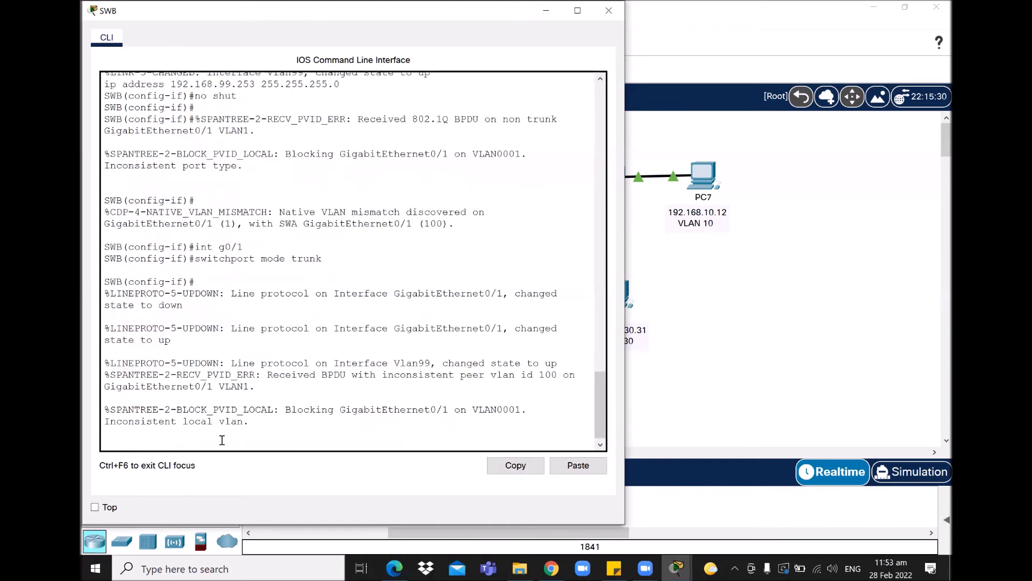
{"action": "key", "text": "Return"}
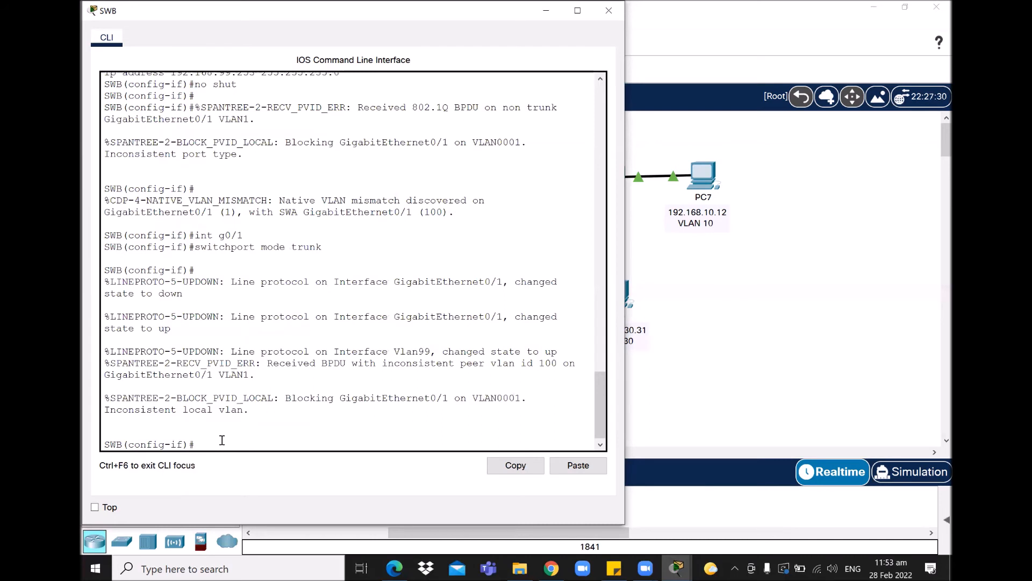
- Re-enter SWB's G0/1, add switchport nonegotiate and set trunk native VLAN 100
{"action": "type", "text": "swi"}
{"action": "key", "text": "BackSpace"}
{"action": "key", "text": "BackSpace"}
{"action": "key", "text": "BackSpace"}
{"action": "key", "text": "Up"}
{"action": "key", "text": "Up"}
{"action": "key", "text": "Return"}
{"action": "type", "text": "no shut"}
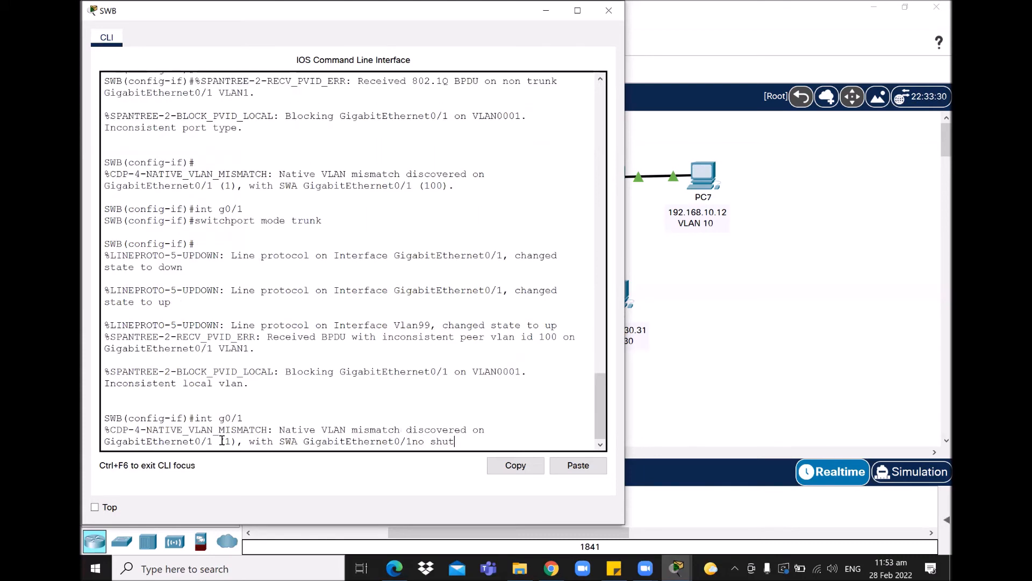
{"action": "key", "text": "Up"}
{"action": "key", "text": "Up"}
{"action": "key", "text": "BackSpace"}
{"action": "key", "text": "BackSpace"}
{"action": "key", "text": "BackSpace"}
{"action": "key", "text": "BackSpace"}
{"action": "key", "text": "BackSpace"}
{"action": "key", "text": "BackSpace"}
{"action": "key", "text": "BackSpace"}
{"action": "key", "text": "BackSpace"}
{"action": "key", "text": "BackSpace"}
{"action": "key", "text": "BackSpace"}
{"action": "key", "text": "BackSpace"}
{"action": "key", "text": "Return"}
{"action": "type", "text": "switchport nonegoti"}
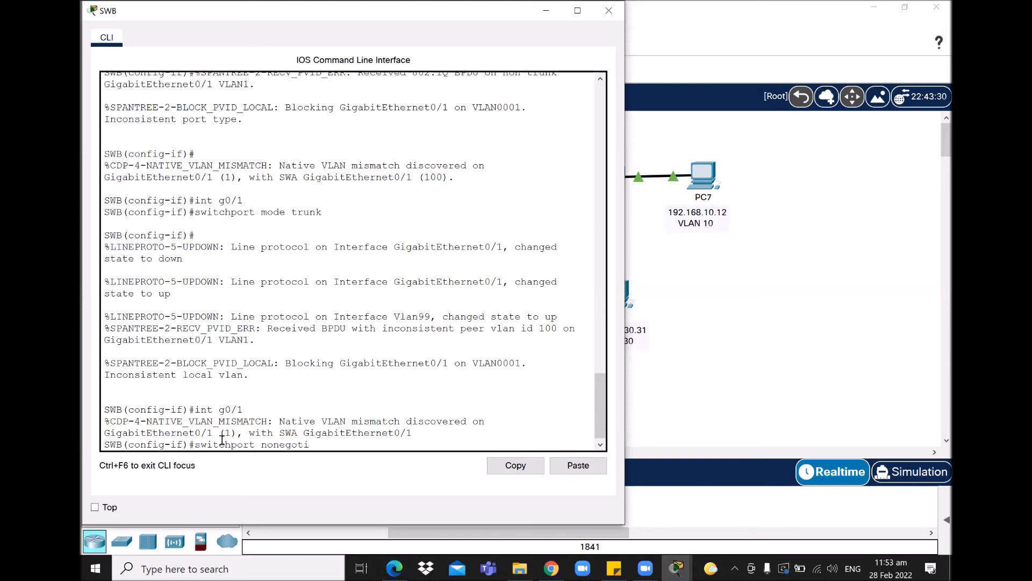
{"action": "type", "text": "ate"}
{"action": "key", "text": "Return"}
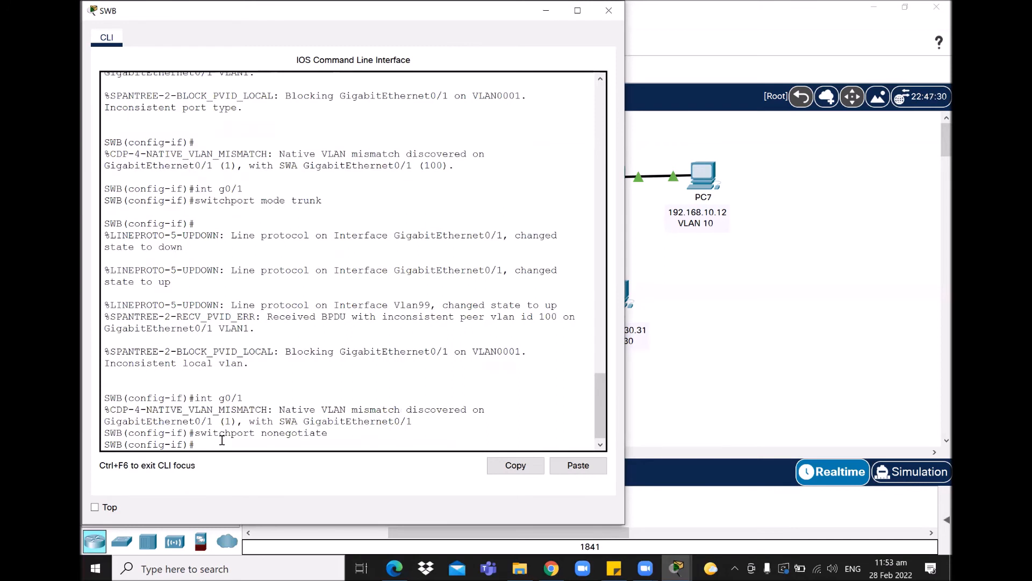
{"action": "type", "text": "switchport trunk native vlan 100"}
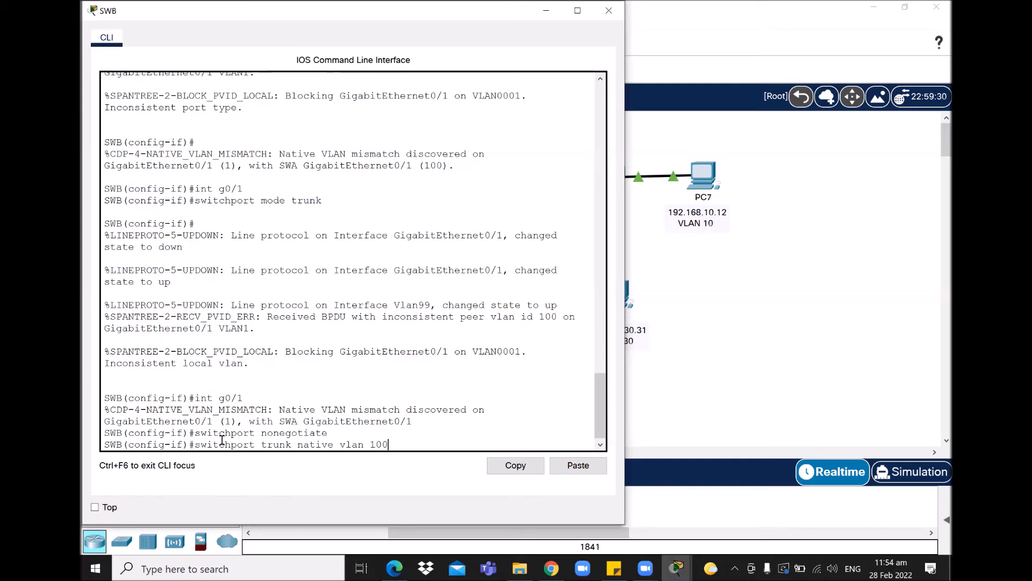
{"action": "key", "text": "Return"}
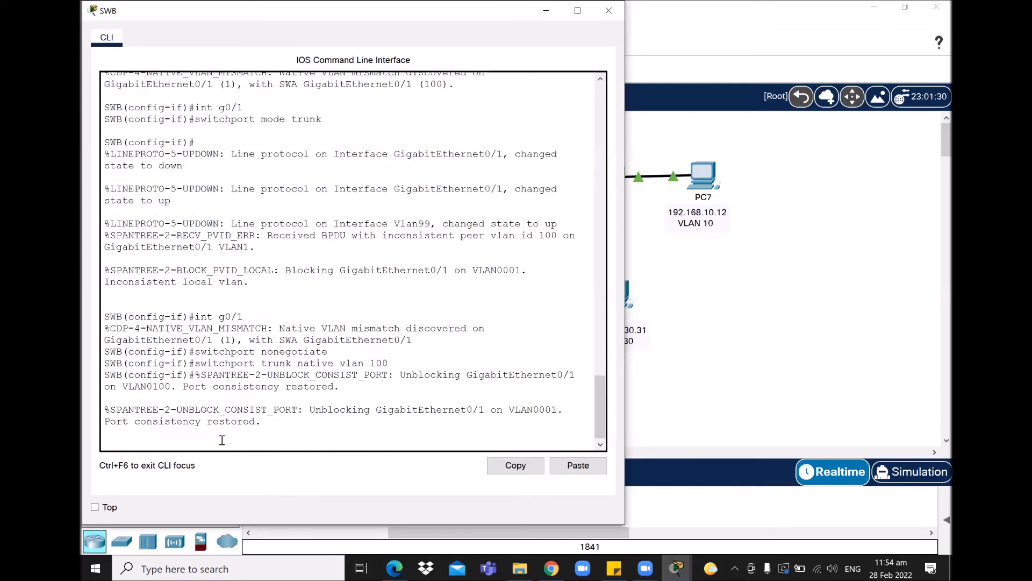
{"action": "key", "text": "Return"}
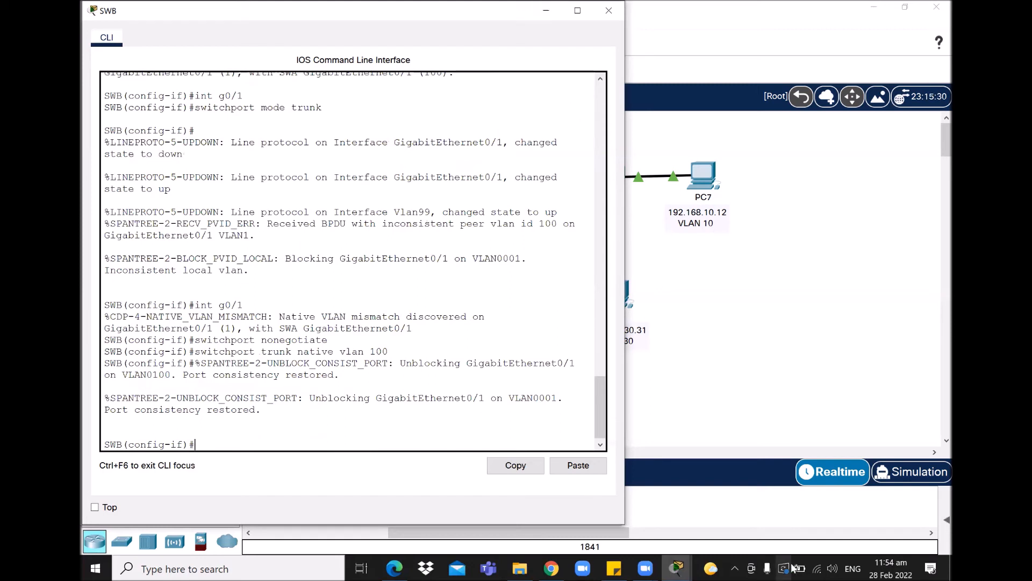
- Bring up the activity instructions to review Parts 3 and 4 and the 91% score
{"action": "left_click", "coordinate": [677, 568]}
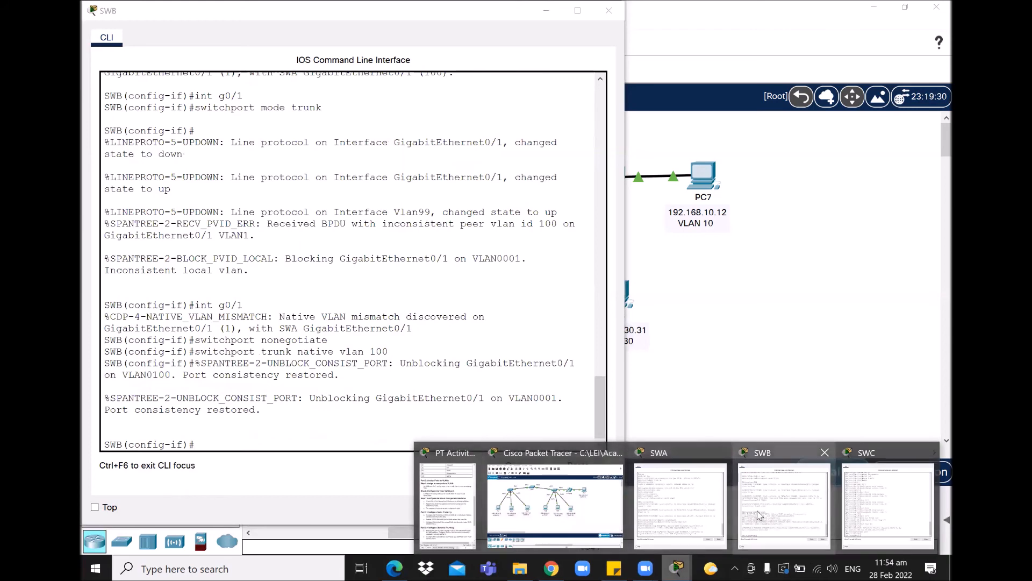
{"action": "left_click", "coordinate": [447, 506]}
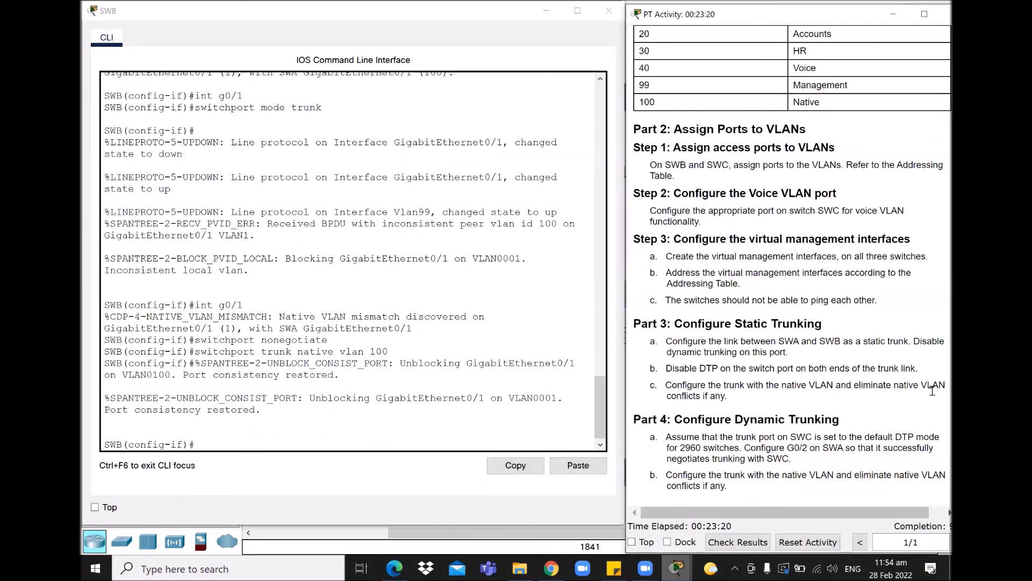
{"action": "left_click_drag", "start_coordinate": [835, 15], "coordinate": [814, 14]}
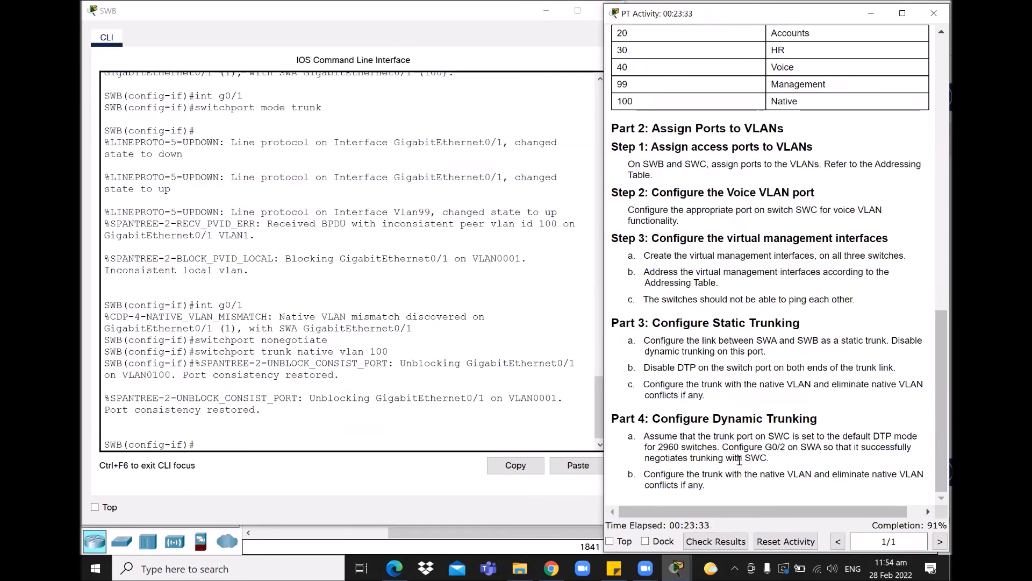
{"action": "mouse_move", "coordinate": [739, 512]}
{"action": "left_mouse_down"}
{"action": "mouse_move", "coordinate": [749, 512]}
{"action": "mouse_move", "coordinate": [736, 512]}
{"action": "left_mouse_up"}
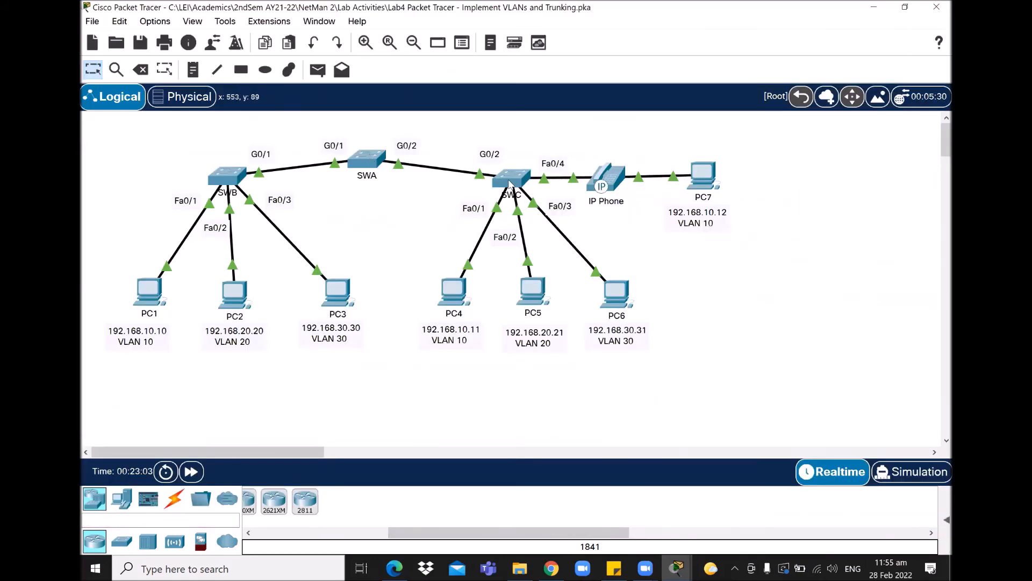
- Open SWA's console, enter interface G0/2 and make it a trunk port
{"action": "mouse_move", "coordinate": [514, 183]}
{"action": "mouse_move", "coordinate": [371, 168]}
{"action": "left_click", "coordinate": [371, 160]}
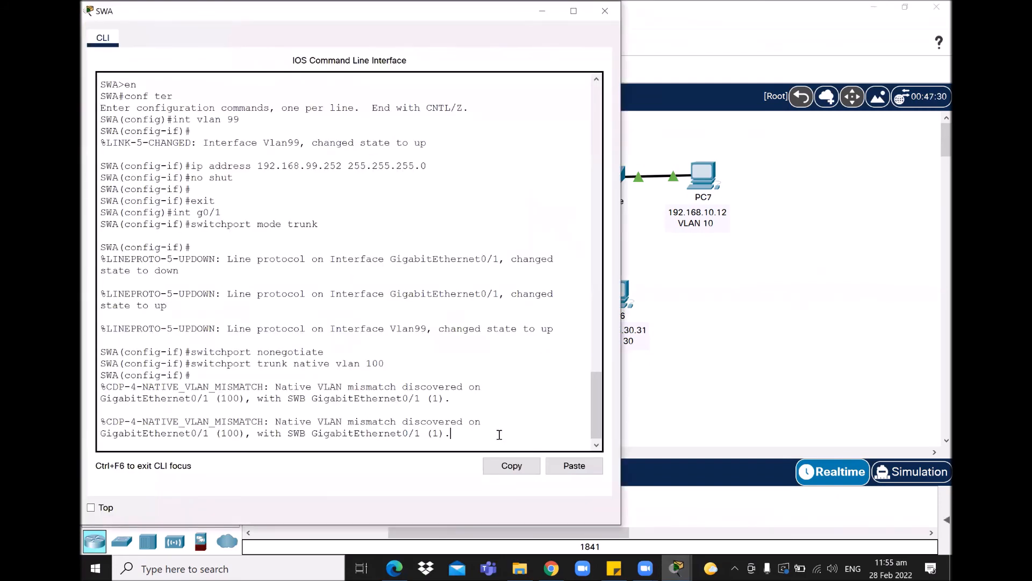
{"action": "key", "text": "Return"}
{"action": "key", "text": "Return"}
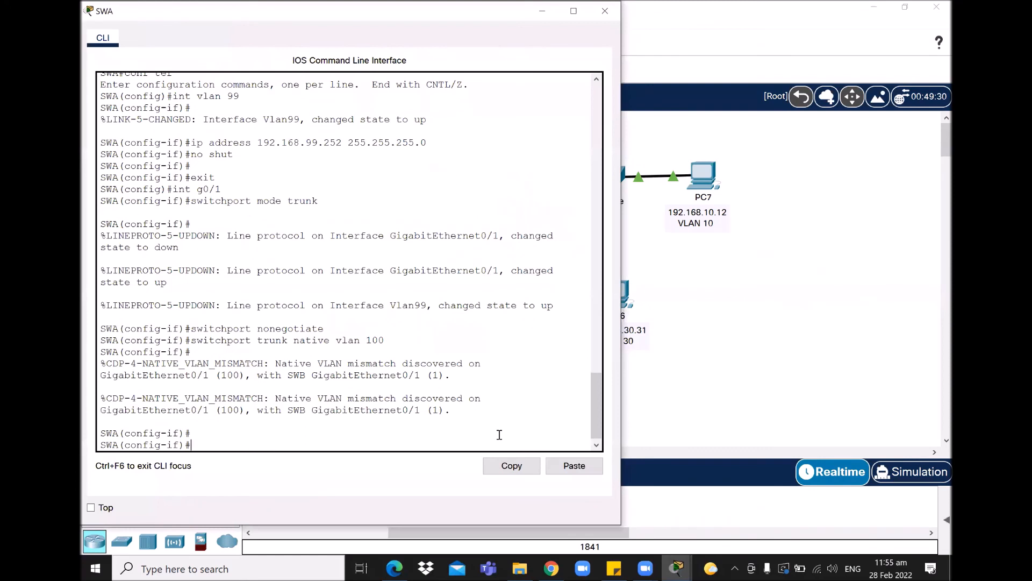
{"action": "type", "text": "int g0/2"}
{"action": "key", "text": "Return"}
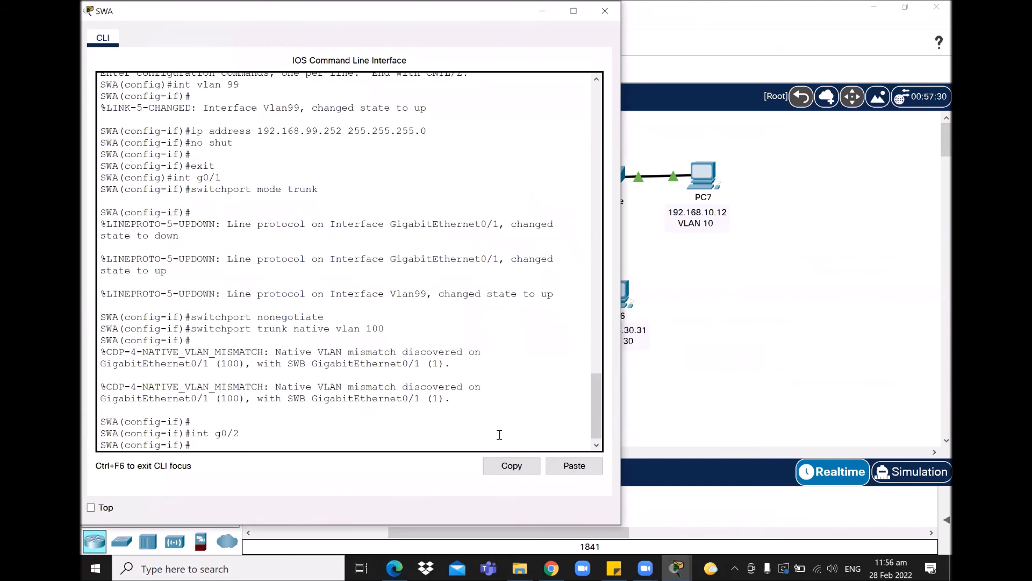
{"action": "type", "text": "switchport mode trunk"}
{"action": "key", "text": "Return"}
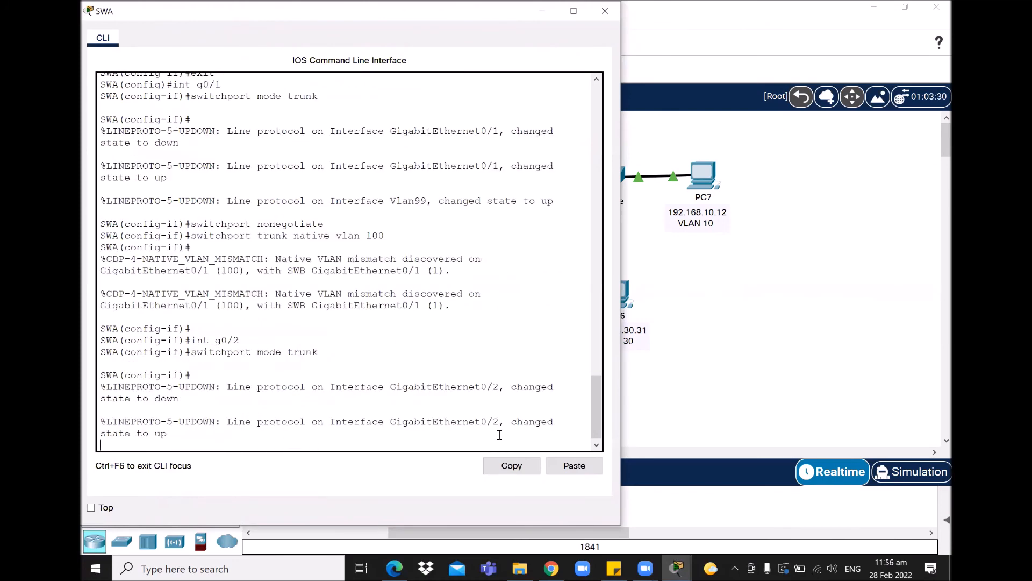
{"action": "key", "text": "Return"}
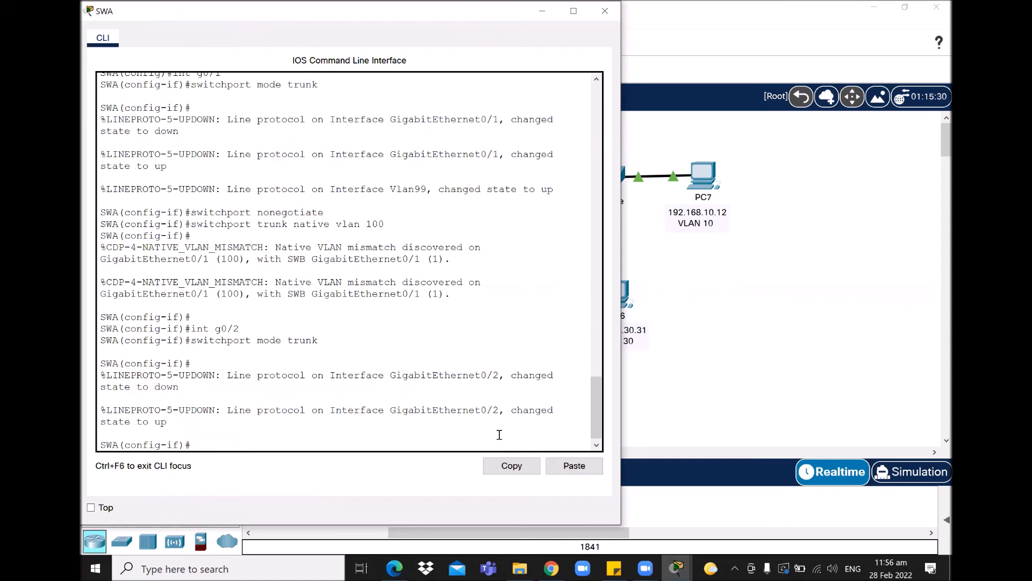
- Set SWA's G0/2 to switchport mode dynamic desirable with trunk native VLAN 100
{"action": "type", "text": "switchport mode dyna"}
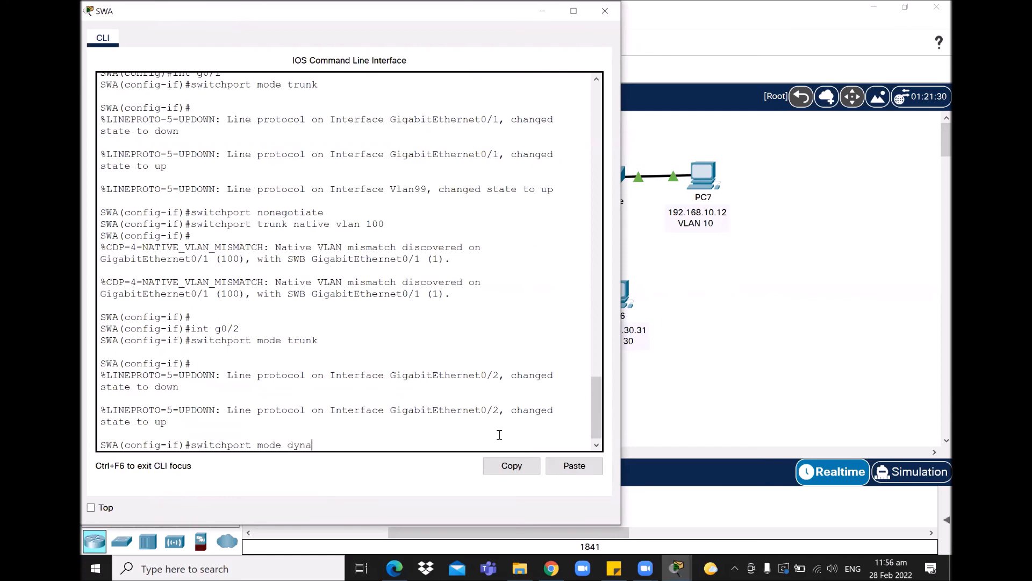
{"action": "type", "text": "mic desirabl"}
{"action": "key", "text": "Return"}
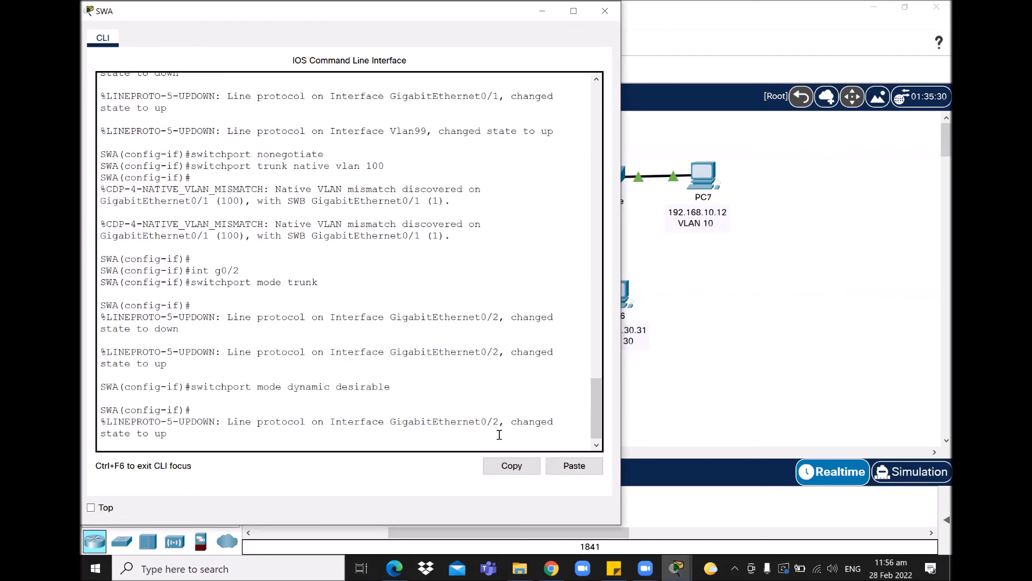
{"action": "key", "text": "Return"}
{"action": "type", "text": "swi"}
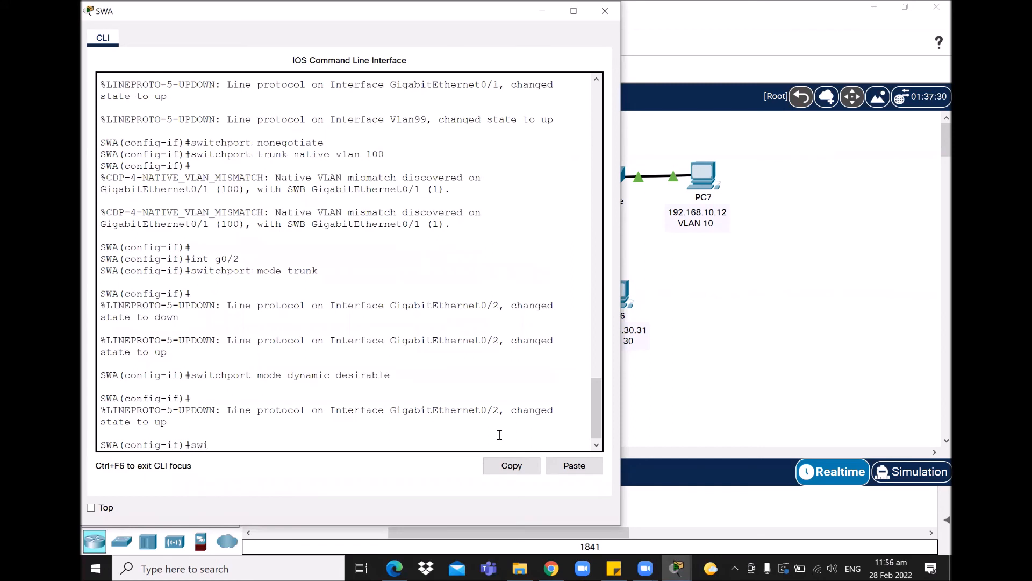
{"action": "type", "text": "tchport trunk"}
{"action": "type", "text": " nau"}
{"action": "type", "text": "tive vlan 1"}
{"action": "type", "text": "00"}
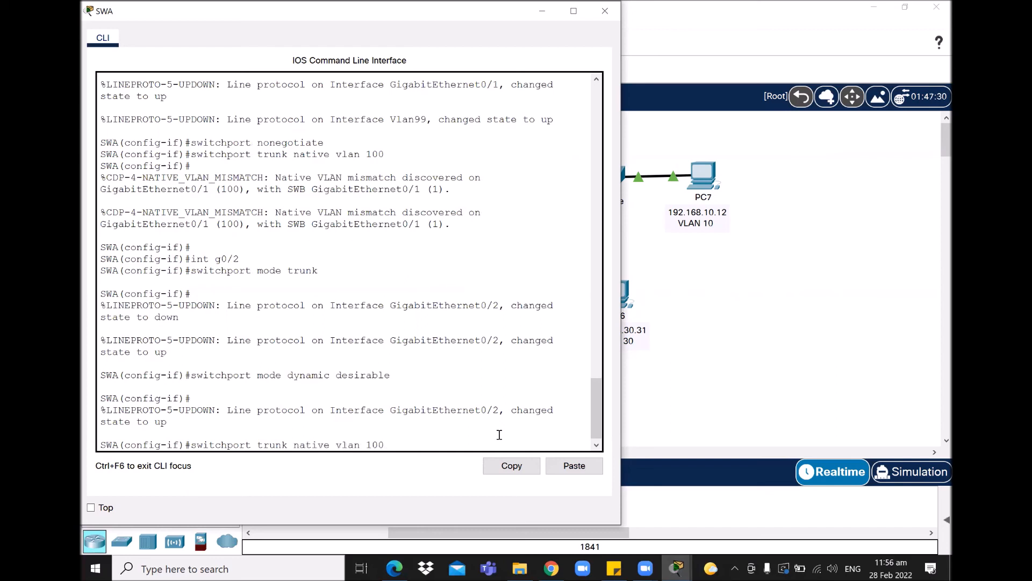
{"action": "key", "text": "Return"}
{"action": "key", "text": "Return"}
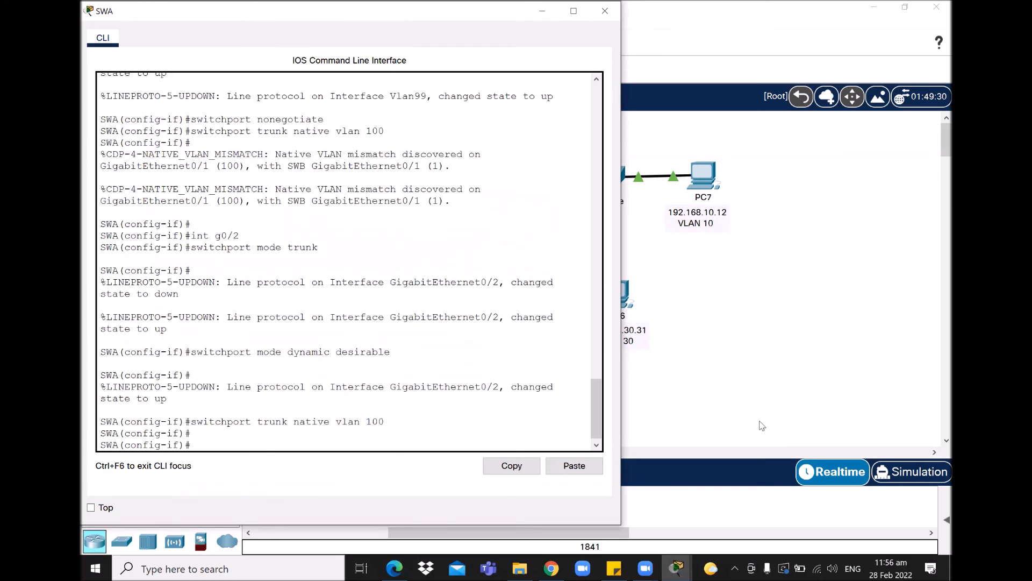
{"action": "left_click", "coordinate": [679, 564]}
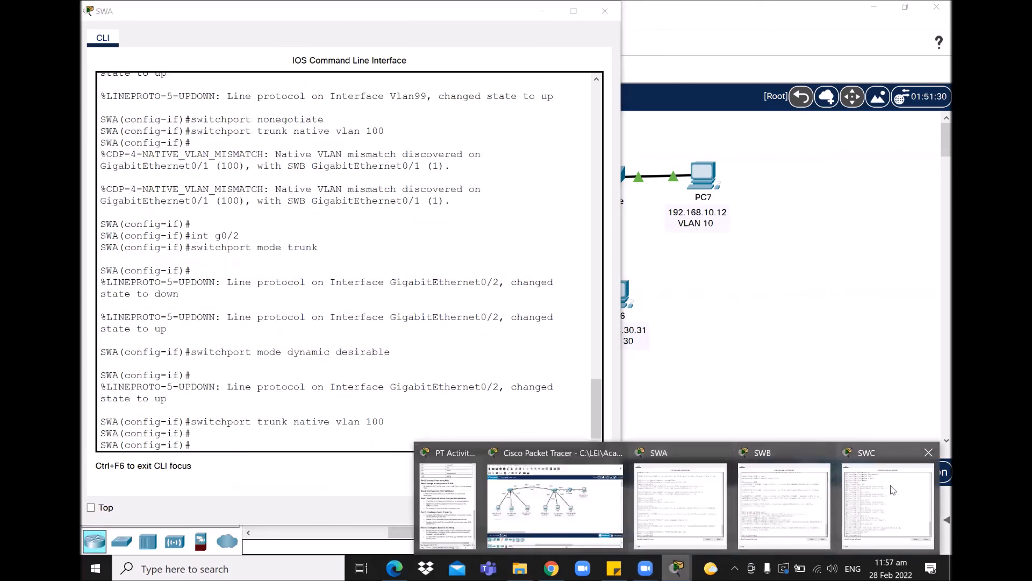
- Check the activity, then on SWC enter G0/2 and set switchport mode trunk
{"action": "left_click", "coordinate": [893, 494]}
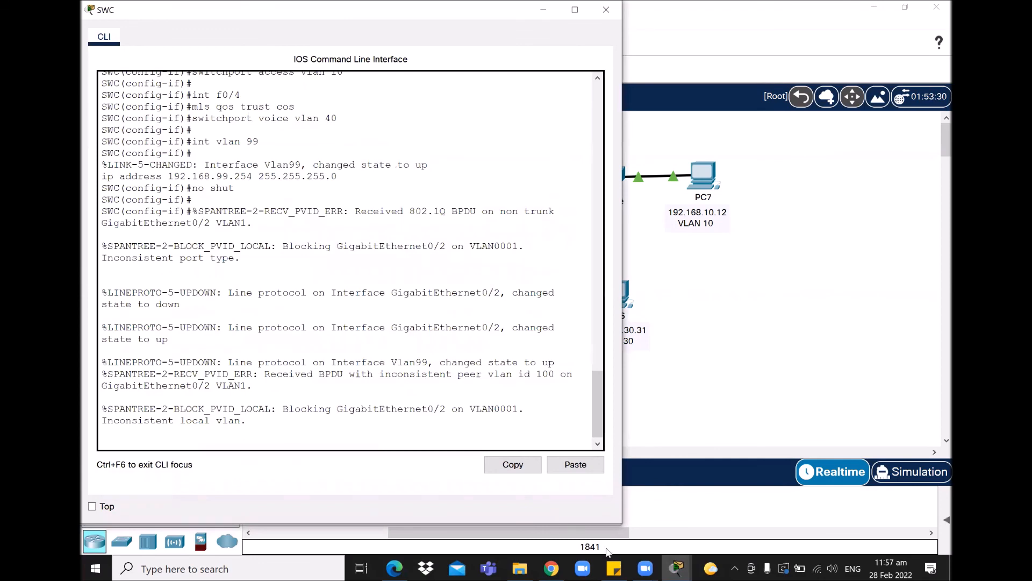
{"action": "left_click", "coordinate": [673, 564]}
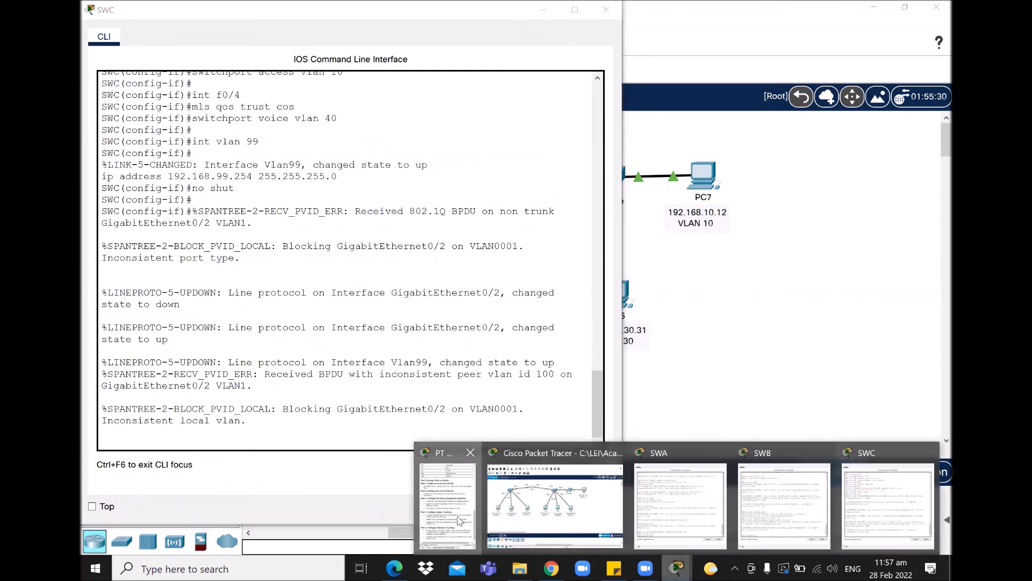
{"action": "left_click", "coordinate": [451, 497]}
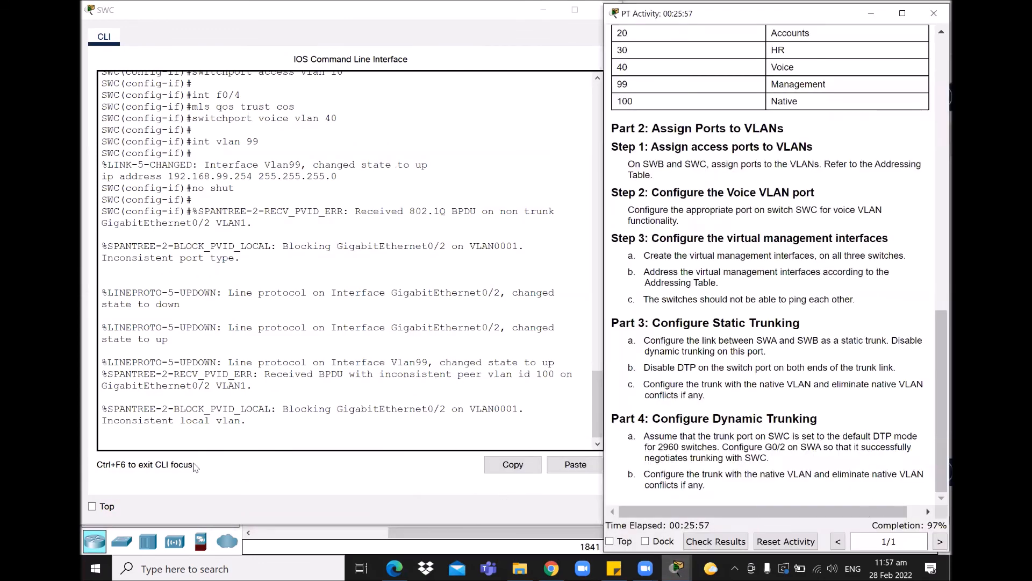
{"action": "left_click", "coordinate": [233, 435]}
{"action": "key", "text": "Return"}
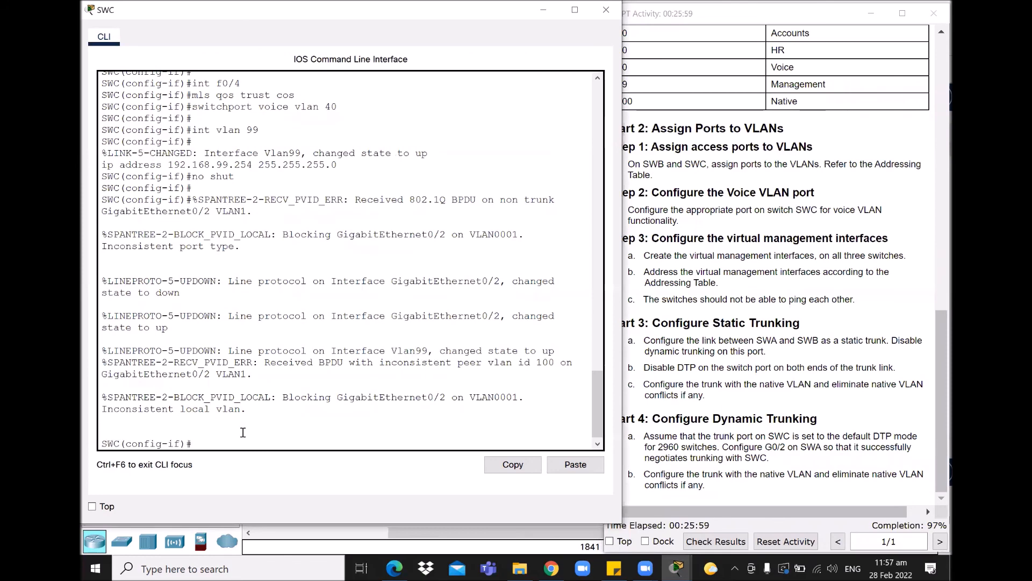
{"action": "type", "text": "int "}
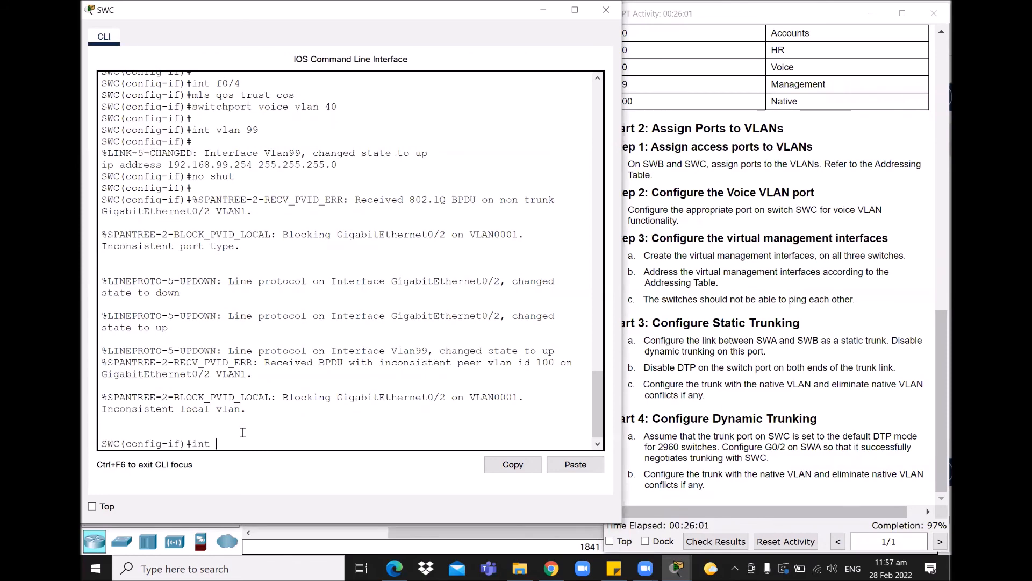
{"action": "type", "text": "g0/2"}
{"action": "key", "text": "Return"}
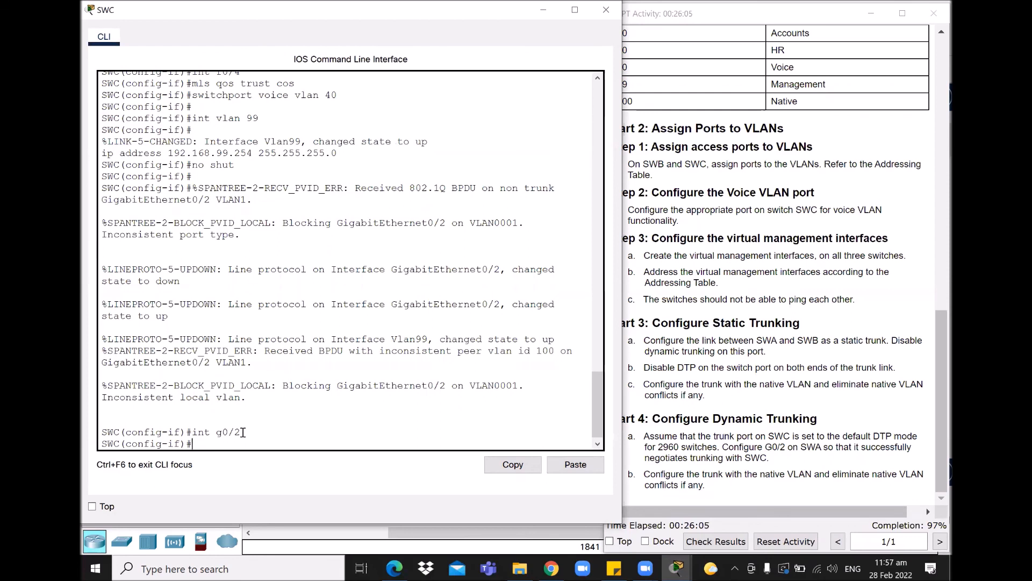
{"action": "type", "text": "tchport mode trunk"}
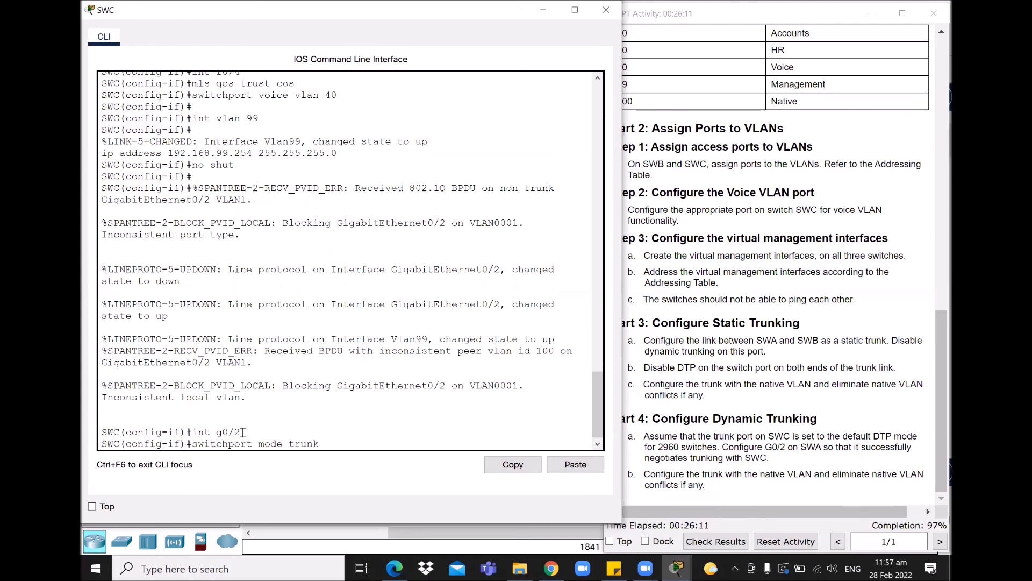
{"action": "key", "text": "Return"}
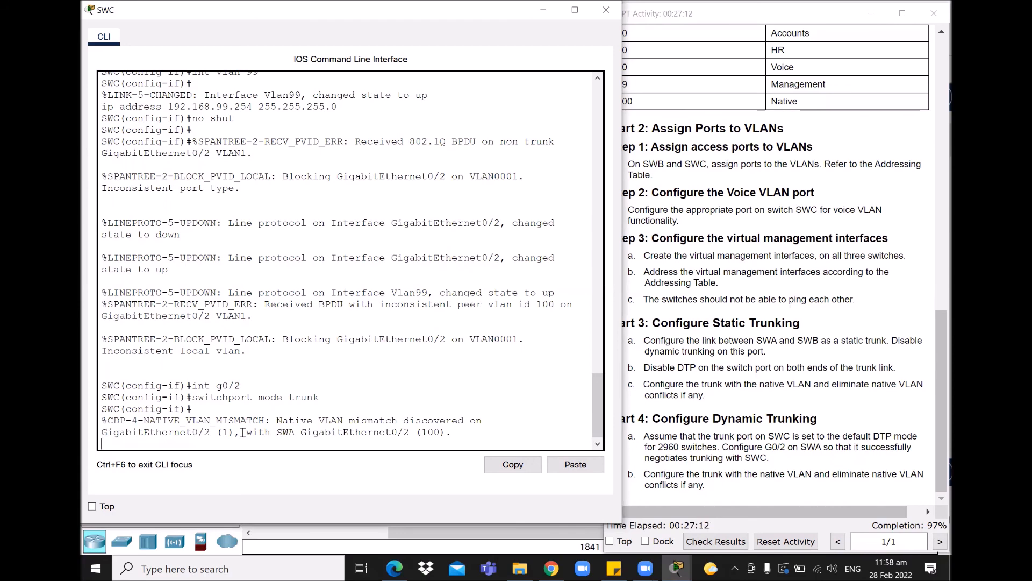
- Set trunk native VLAN 100 on SWC's G0/2
{"action": "key", "text": "Return"}
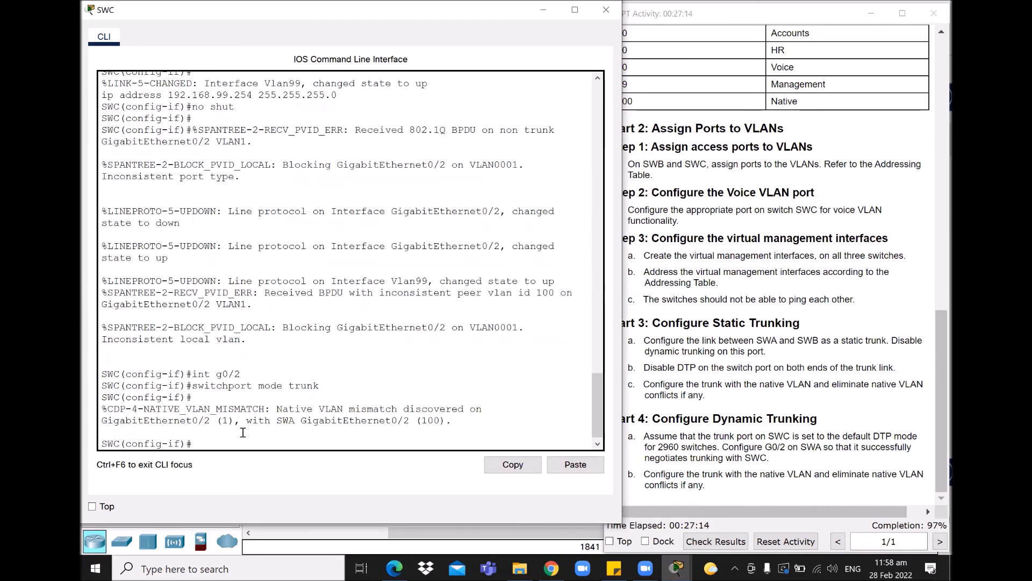
{"action": "key", "text": "Up"}
{"action": "key", "text": "BackSpace"}
{"action": "key", "text": "BackSpace"}
{"action": "key", "text": "BackSpace"}
{"action": "key", "text": "BackSpace"}
{"action": "key", "text": "BackSpace"}
{"action": "key", "text": "BackSpace"}
{"action": "key", "text": "BackSpace"}
{"action": "key", "text": "BackSpace"}
{"action": "key", "text": "BackSpace"}
{"action": "type", "text": "trunk native vlan 100"}
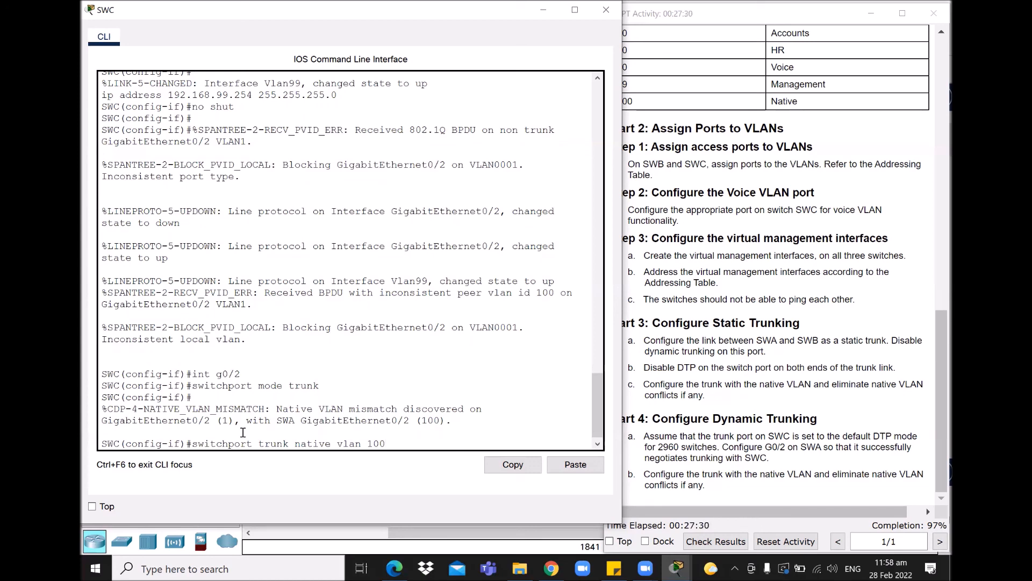
{"action": "key", "text": "Return"}
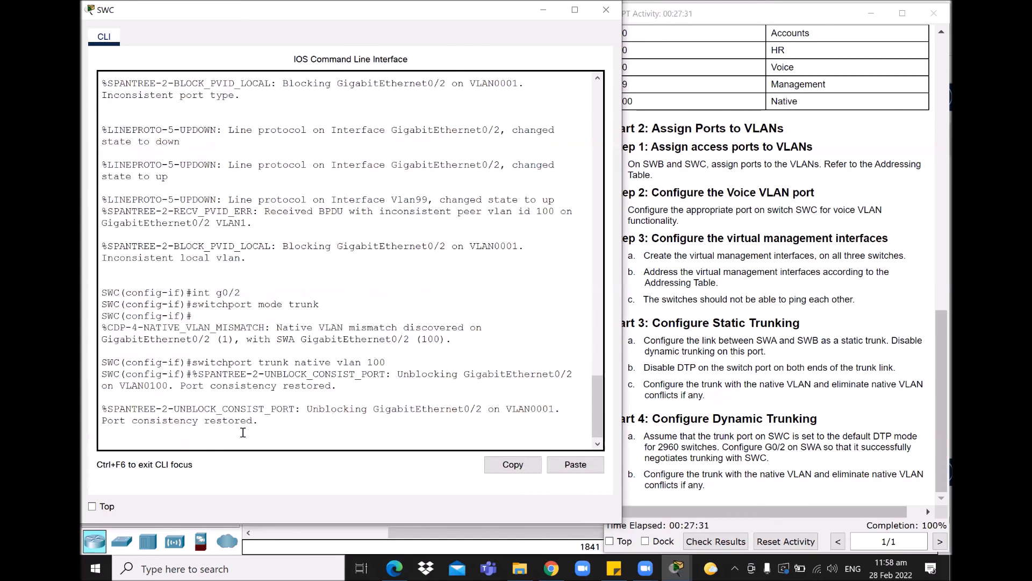
{"action": "key", "text": "Return"}
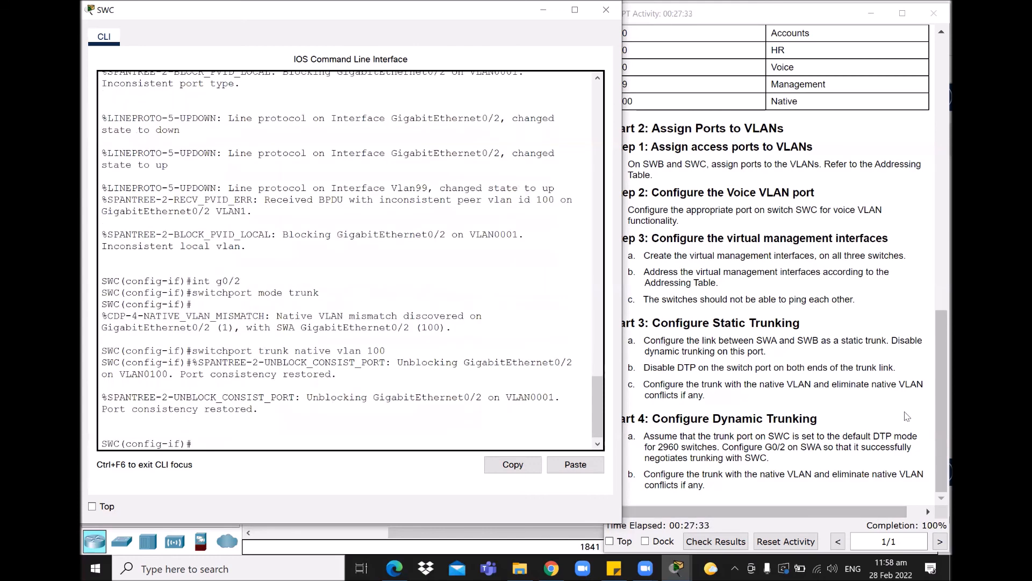
- Compare the topology with the activity instructions, scrolled to the title and addressing table, at 100%
{"action": "left_click", "coordinate": [936, 407]}
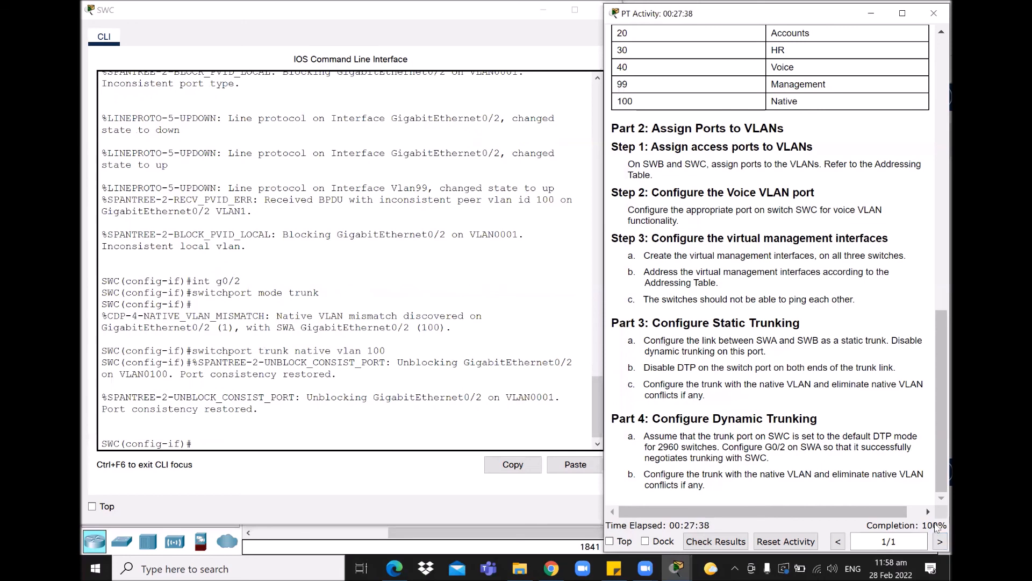
{"action": "left_click", "coordinate": [536, 548]}
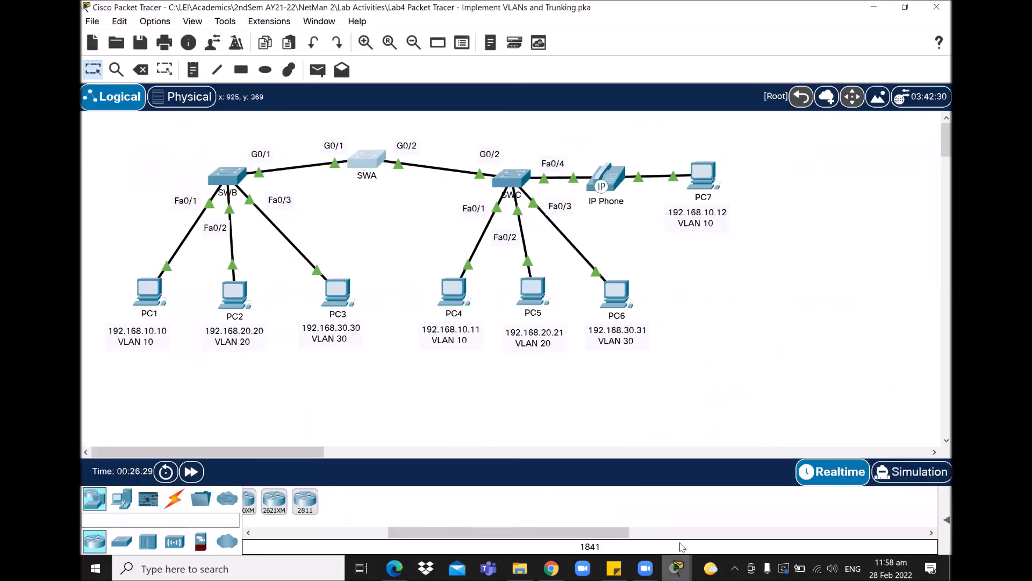
{"action": "left_click", "coordinate": [676, 569]}
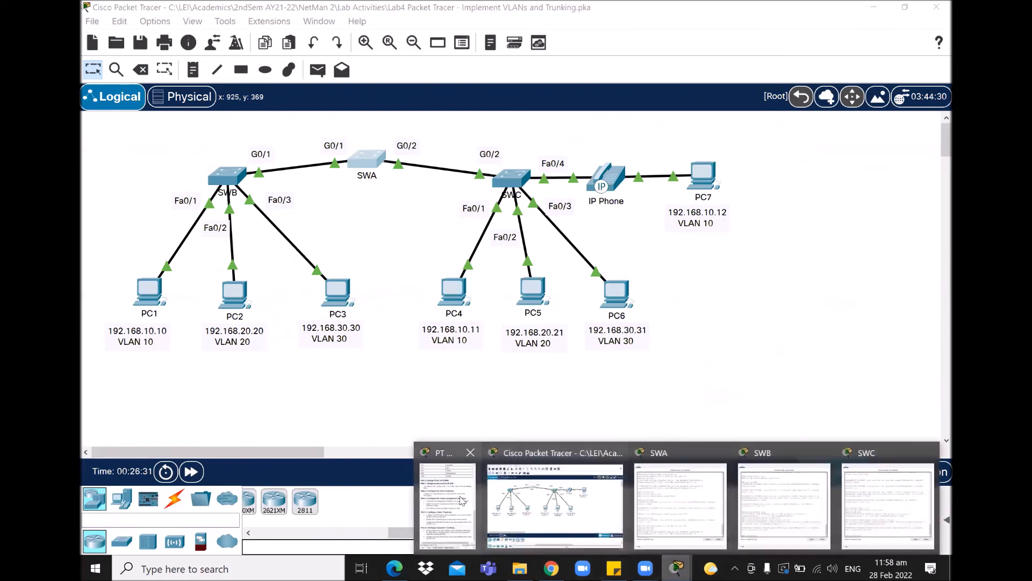
{"action": "left_click", "coordinate": [461, 500]}
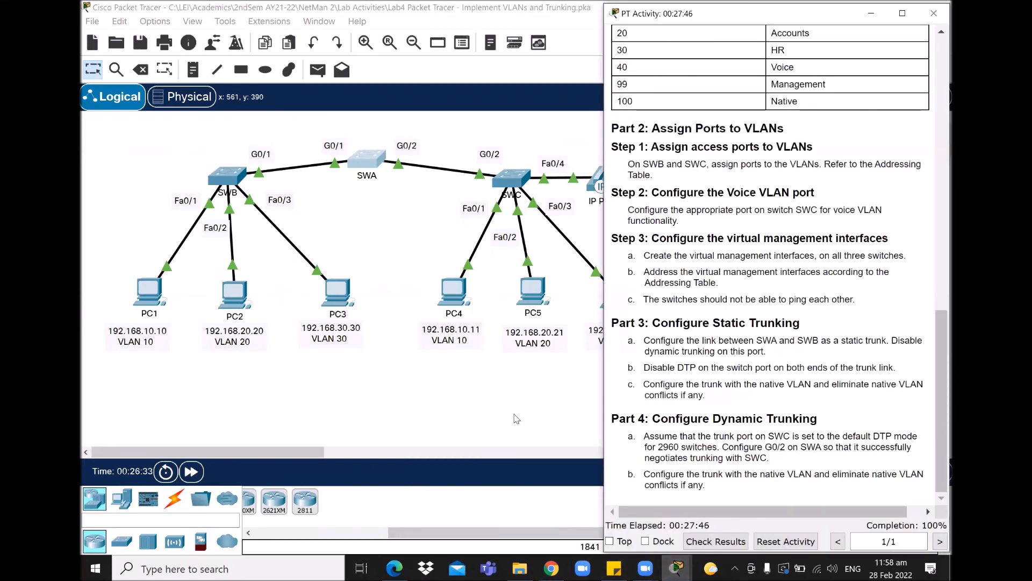
{"action": "left_click", "coordinate": [516, 419]}
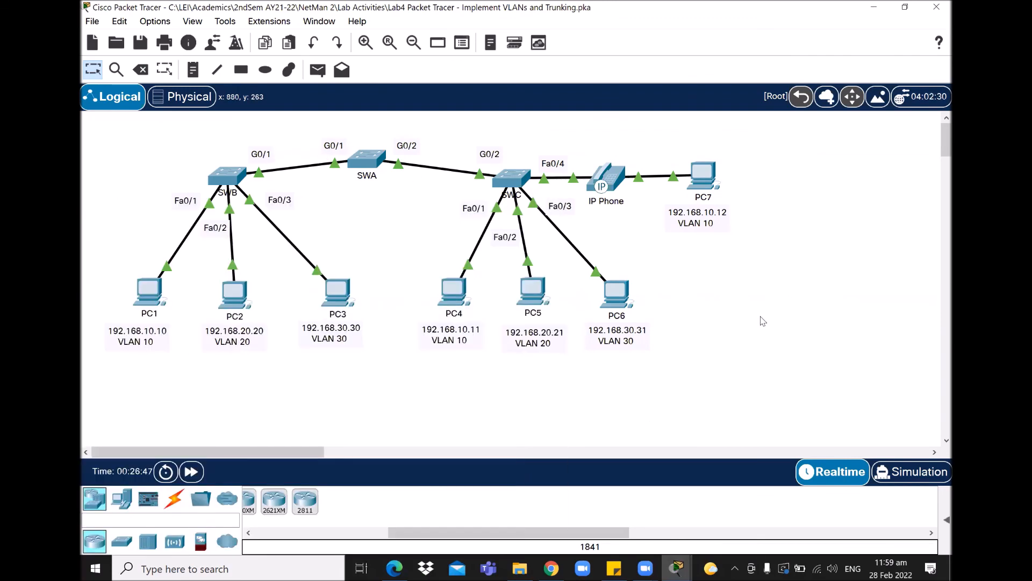
{"action": "mouse_move", "coordinate": [677, 569]}
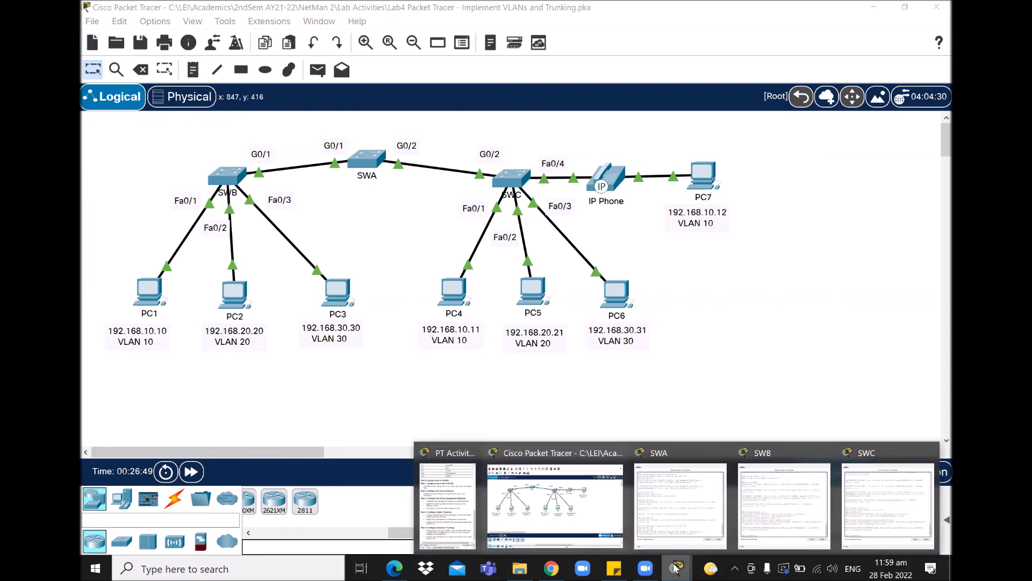
{"action": "left_click", "coordinate": [466, 480]}
{"action": "scroll", "coordinate": [788, 277], "scroll_direction": "up", "scroll_amount": 15}
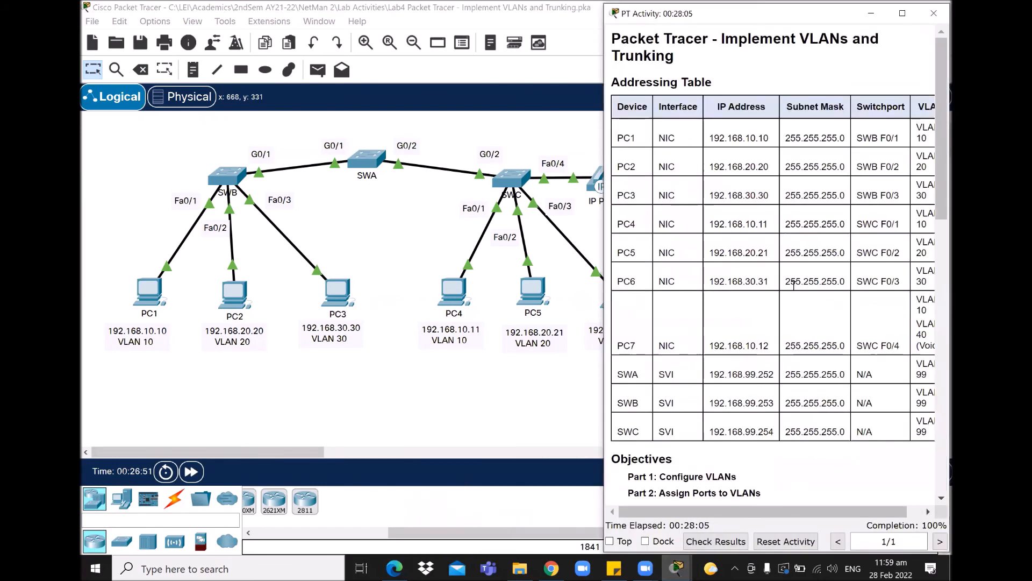